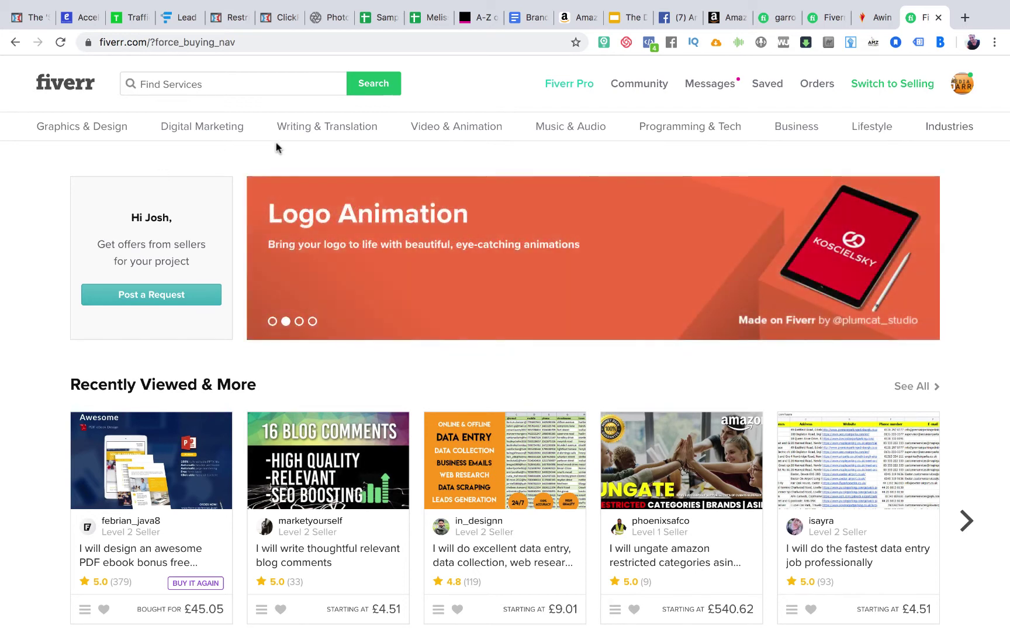
# Step: Go to Writing & Translation, then its Translation listing, and browse the gigs
pyautogui.click(497, 150)
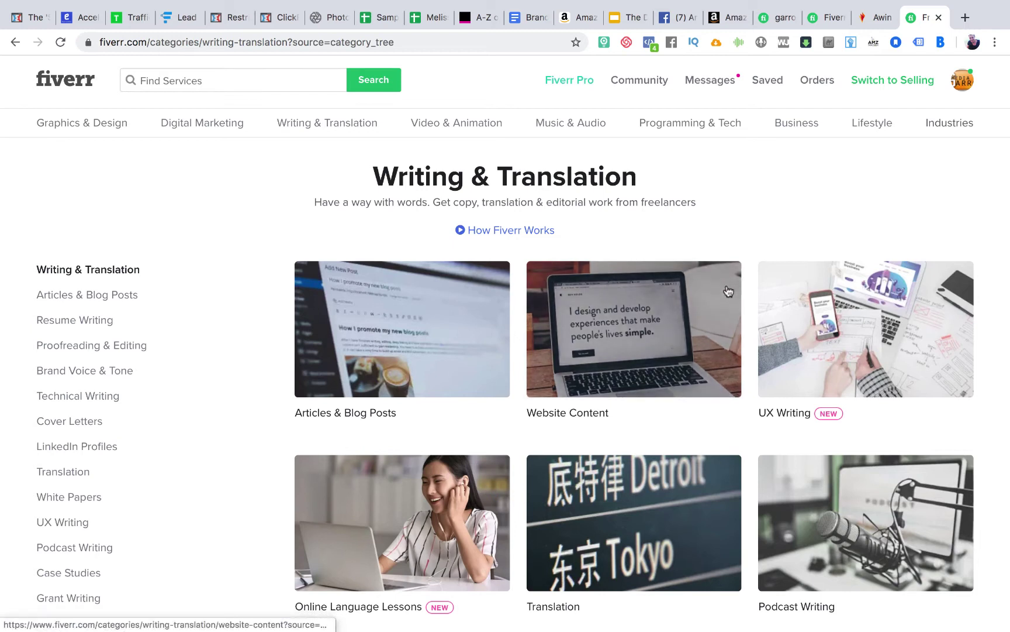
pyautogui.scroll(-3, 662, 244)
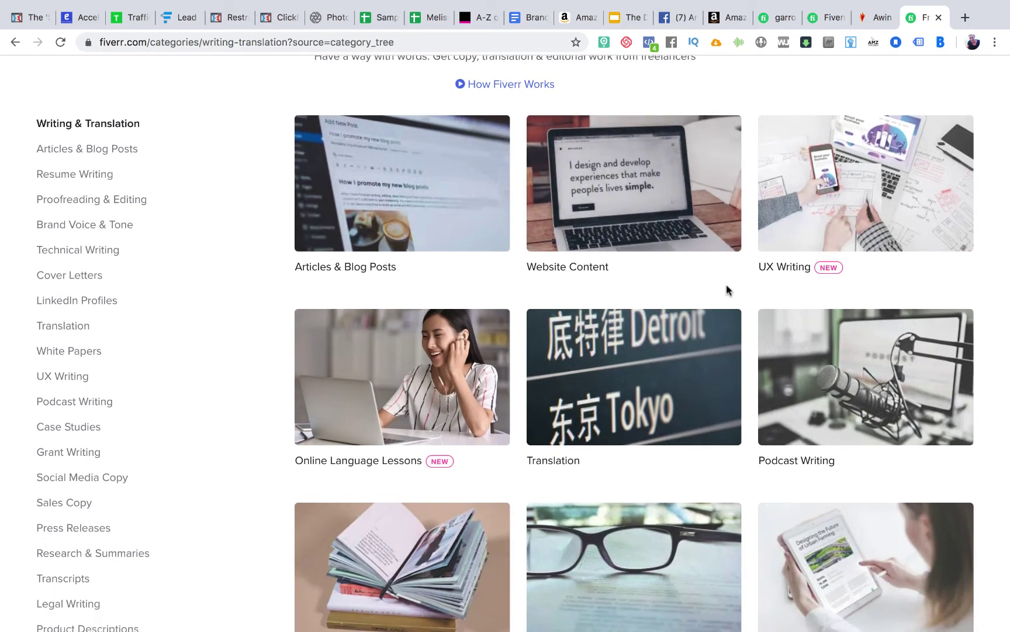
pyautogui.scroll(1, 684, 275)
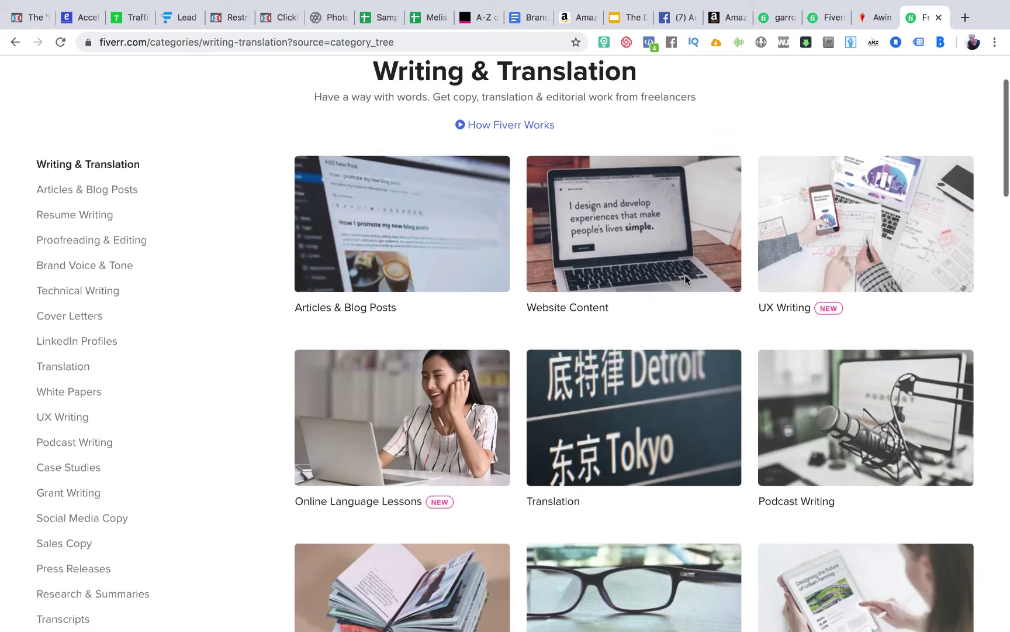
pyautogui.scroll(-2, 685, 275)
pyautogui.scroll(1, 683, 293)
pyautogui.click(681, 319)
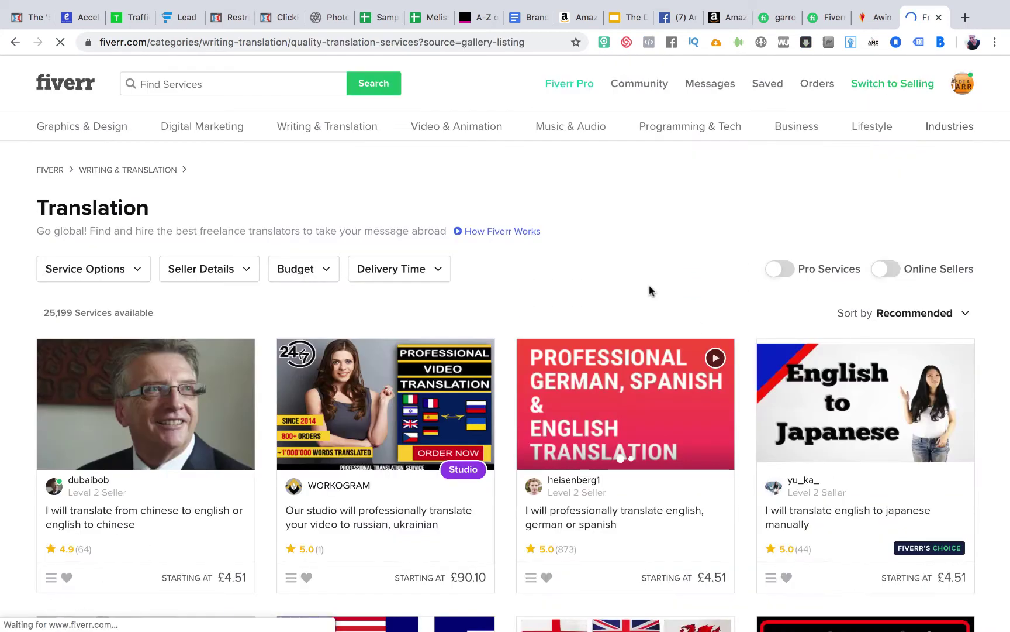
pyautogui.scroll(-2, 650, 289)
pyautogui.scroll(-1, 650, 289)
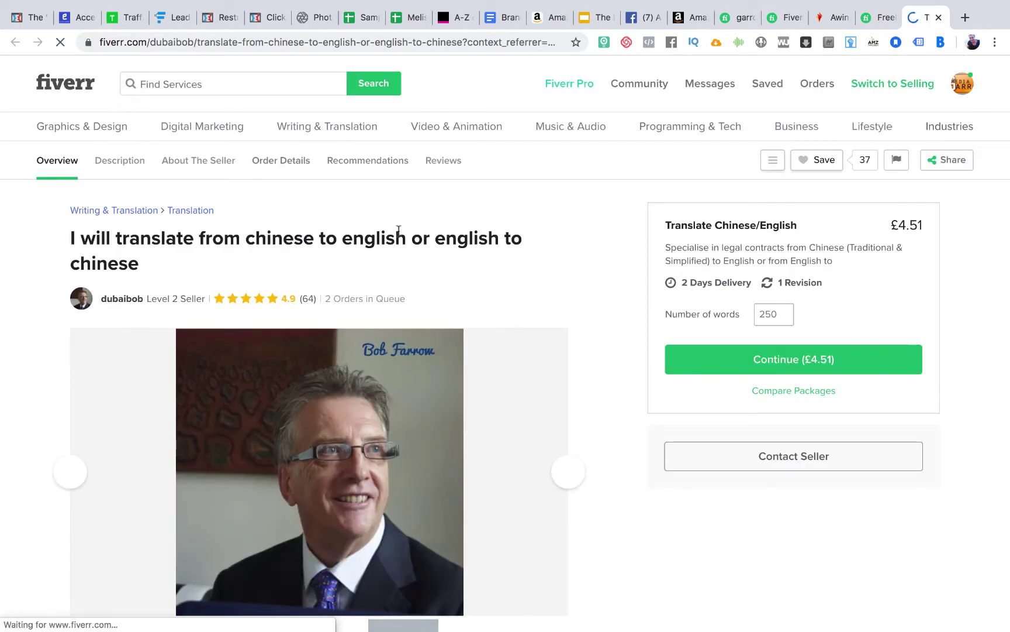
# Step: Enter 500 as the number of words and check the price rises to £13.52
pyautogui.scroll(-1, 347, 235)
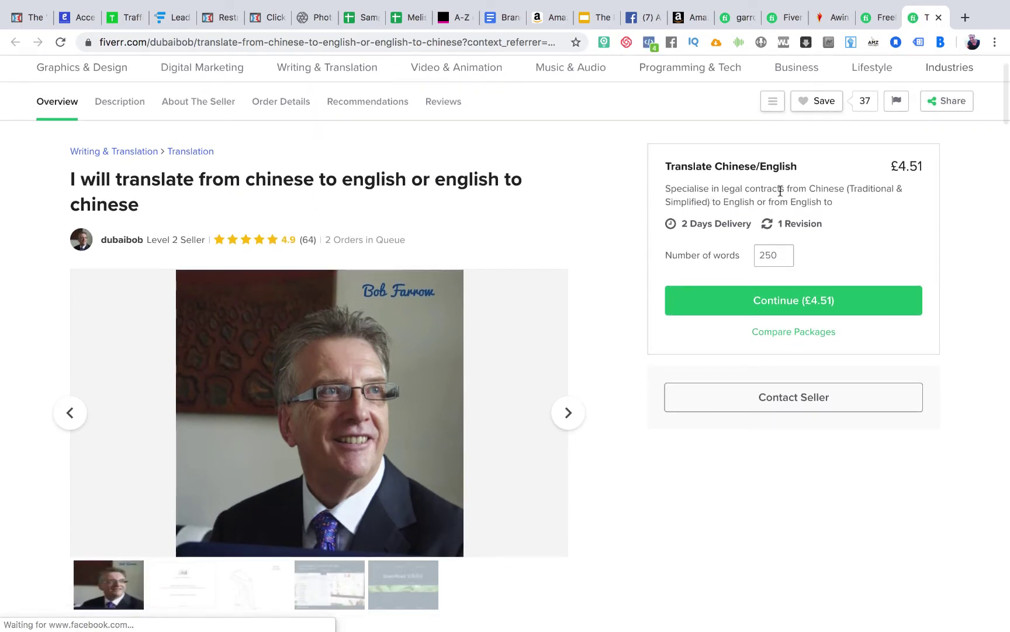
pyautogui.scroll(-1, 781, 192)
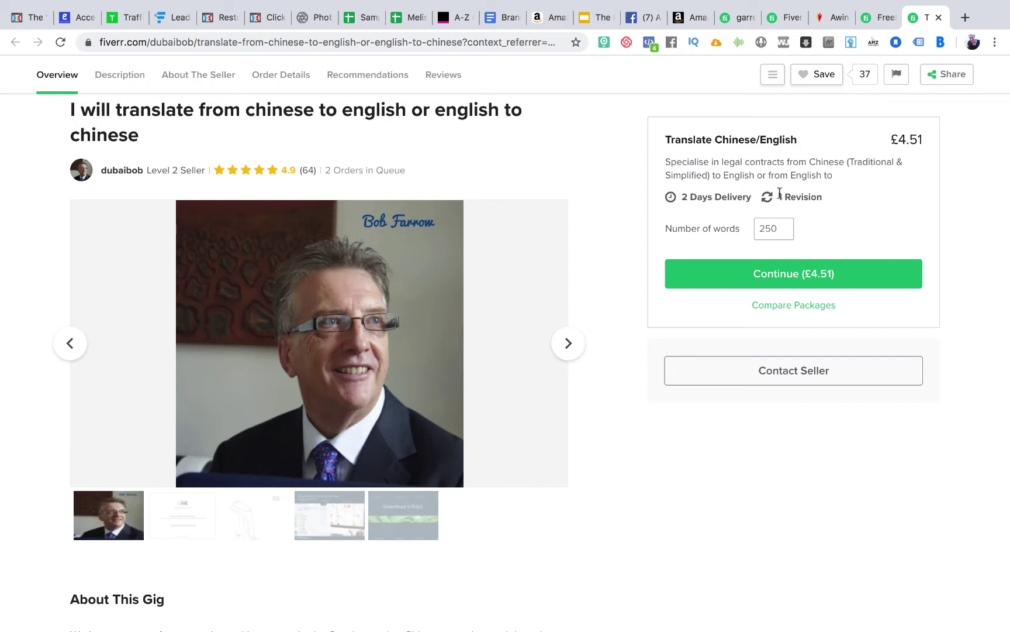
pyautogui.scroll(-1, 621, 254)
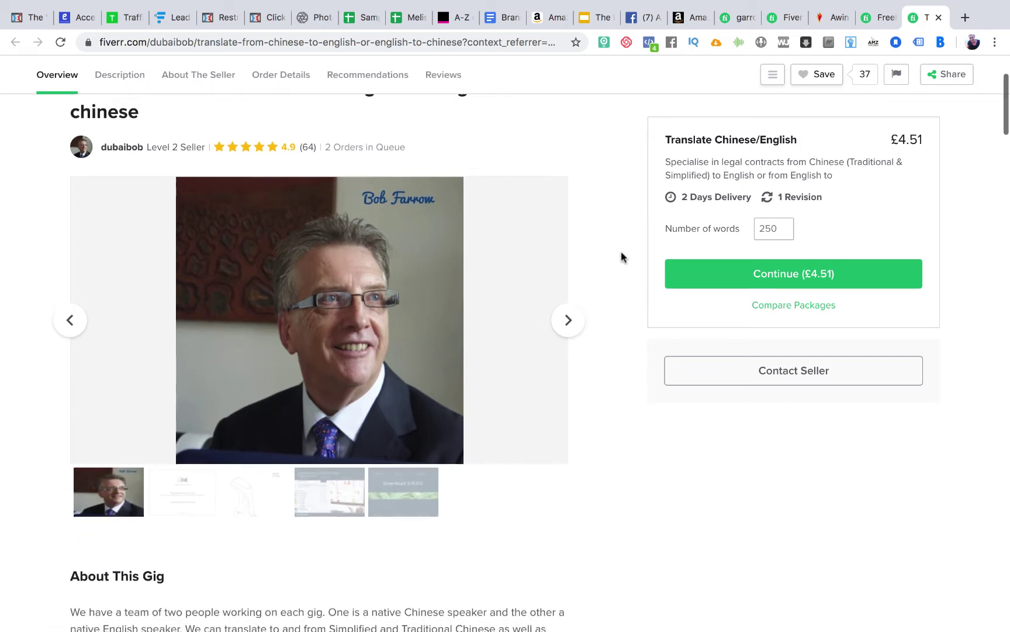
pyautogui.scroll(-1, 621, 251)
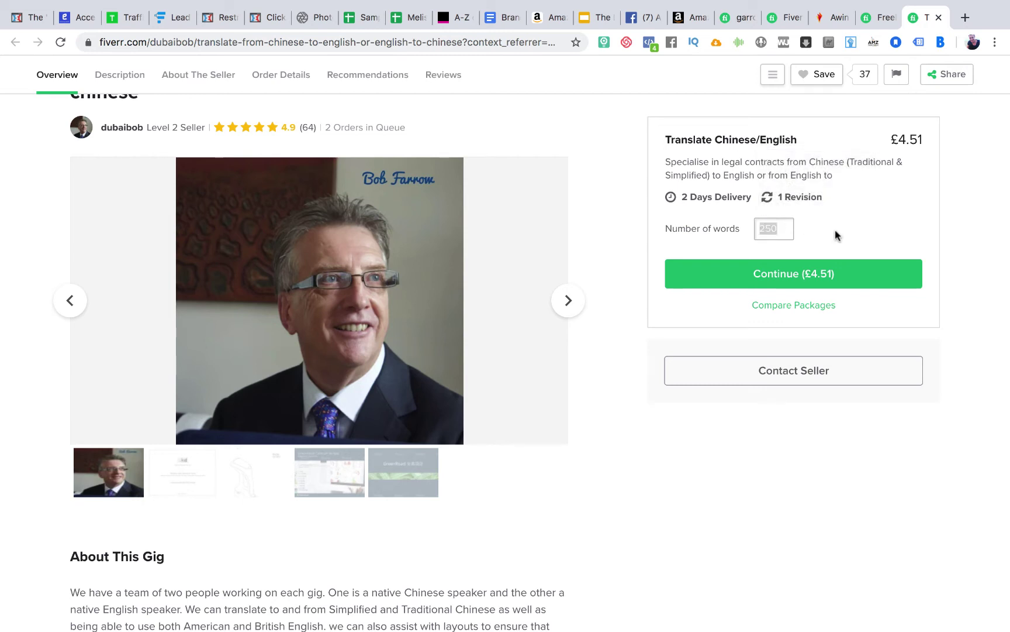
pyautogui.write('500')
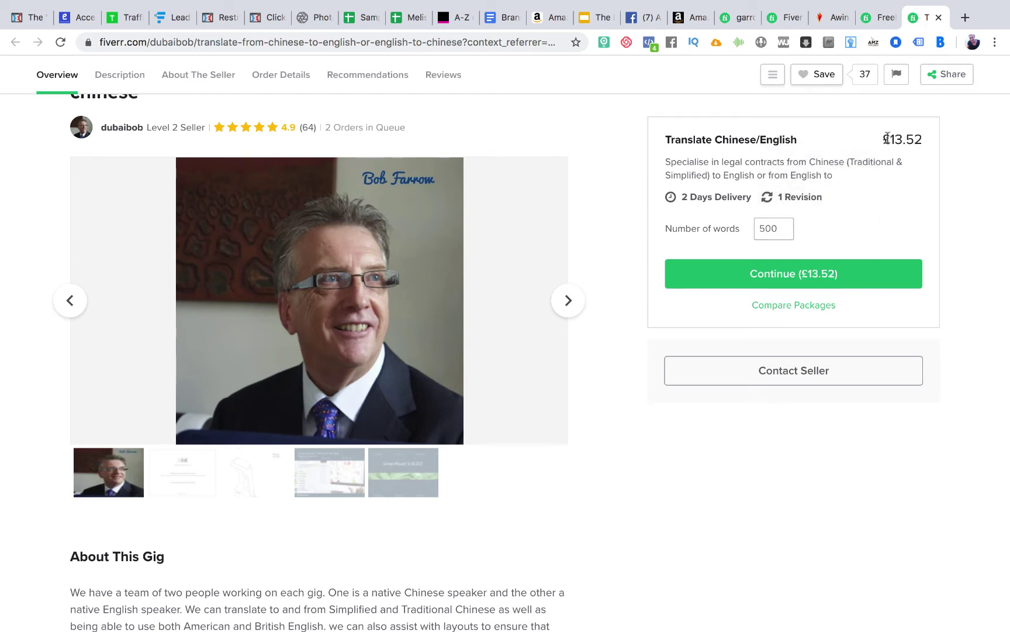
pyautogui.moveTo(886, 139); pyautogui.dragTo(913, 137)
pyautogui.click(874, 162)
# Step: Read through the gig description and return to the top of the page
pyautogui.scroll(-2, 830, 235)
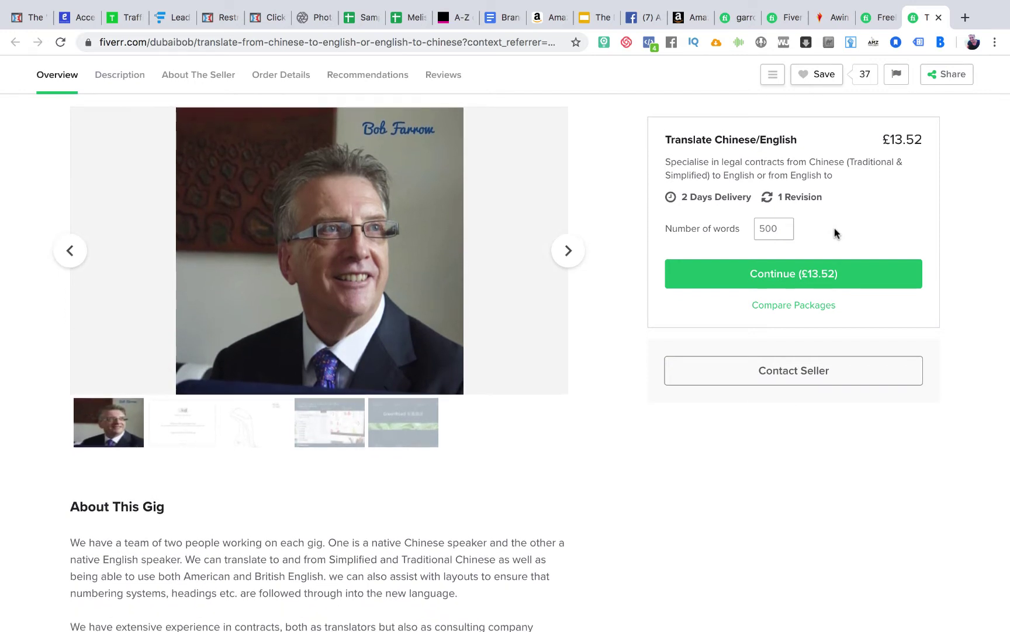
pyautogui.scroll(-5, 485, 439)
pyautogui.scroll(-2, 485, 443)
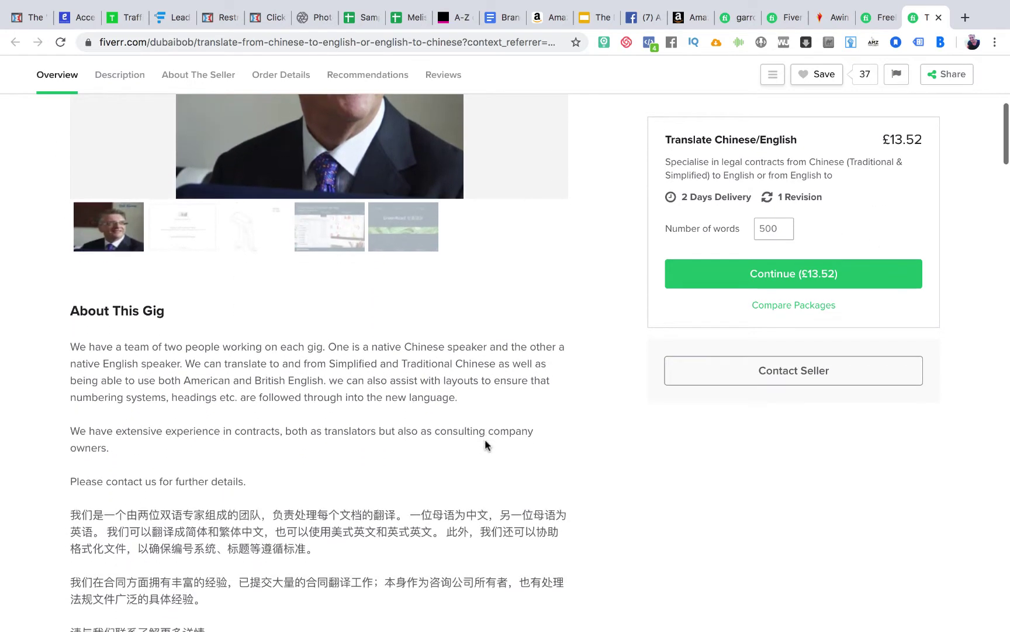
pyautogui.scroll(6, 484, 444)
pyautogui.scroll(2, 485, 442)
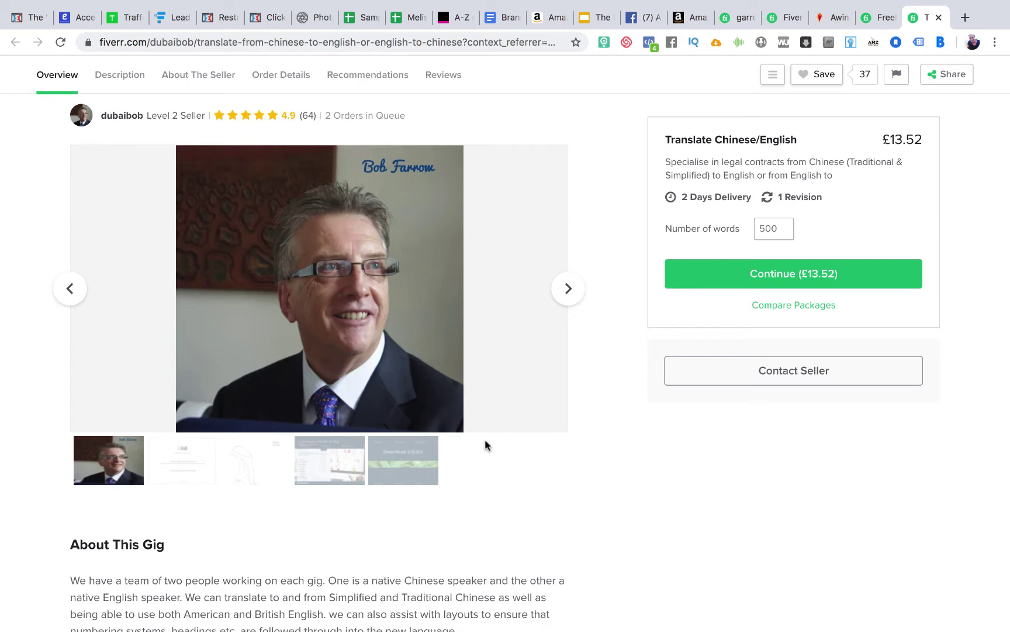
pyautogui.scroll(-2, 470, 481)
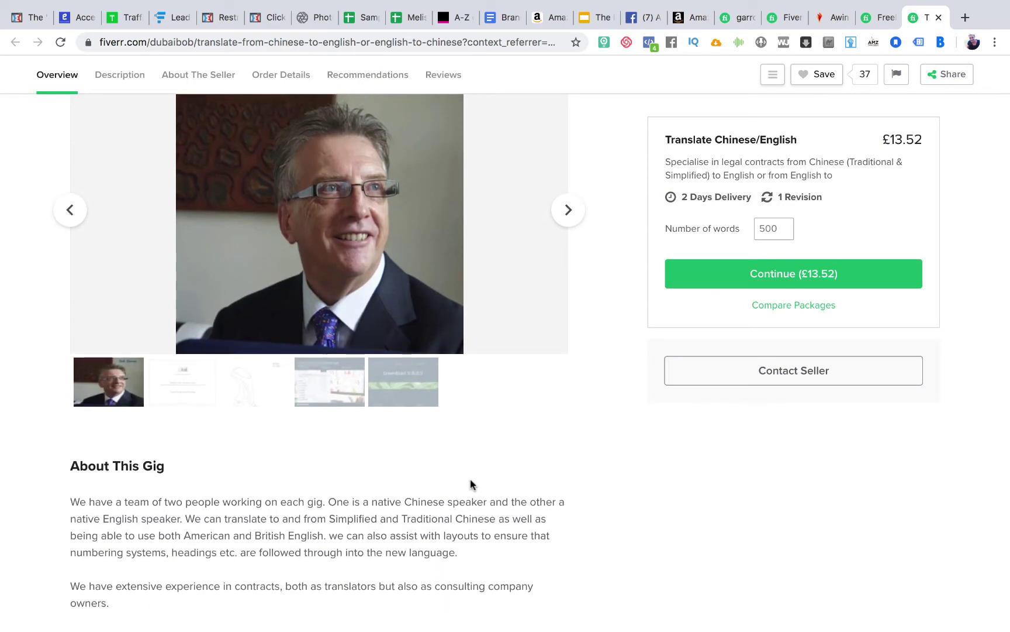
pyautogui.scroll(-9, 471, 480)
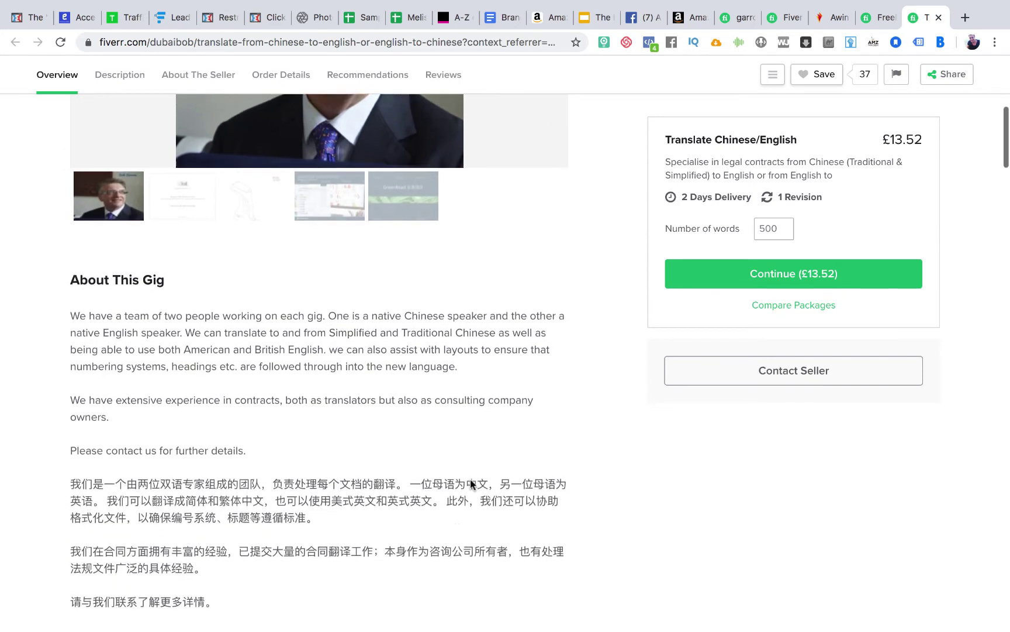
pyautogui.scroll(-2, 471, 484)
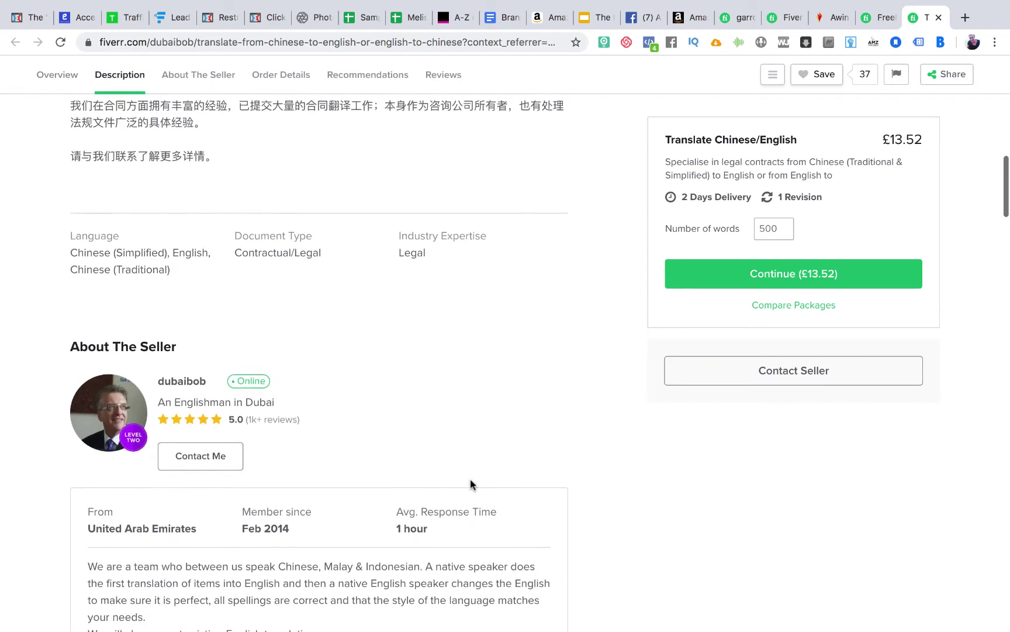
pyautogui.scroll(1, 471, 484)
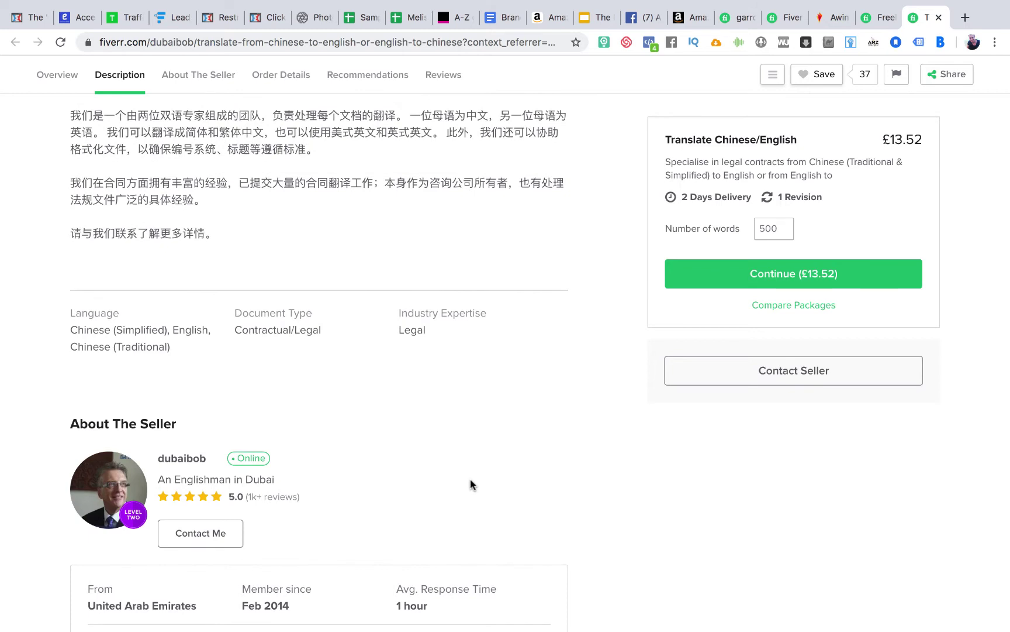
pyautogui.scroll(10, 471, 478)
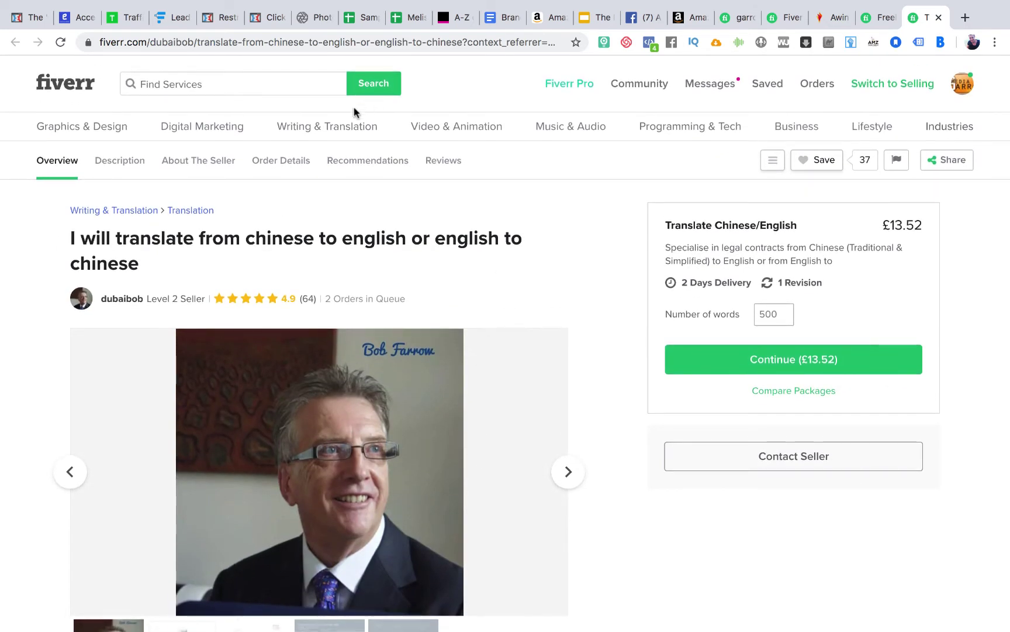
pyautogui.click(338, 126)
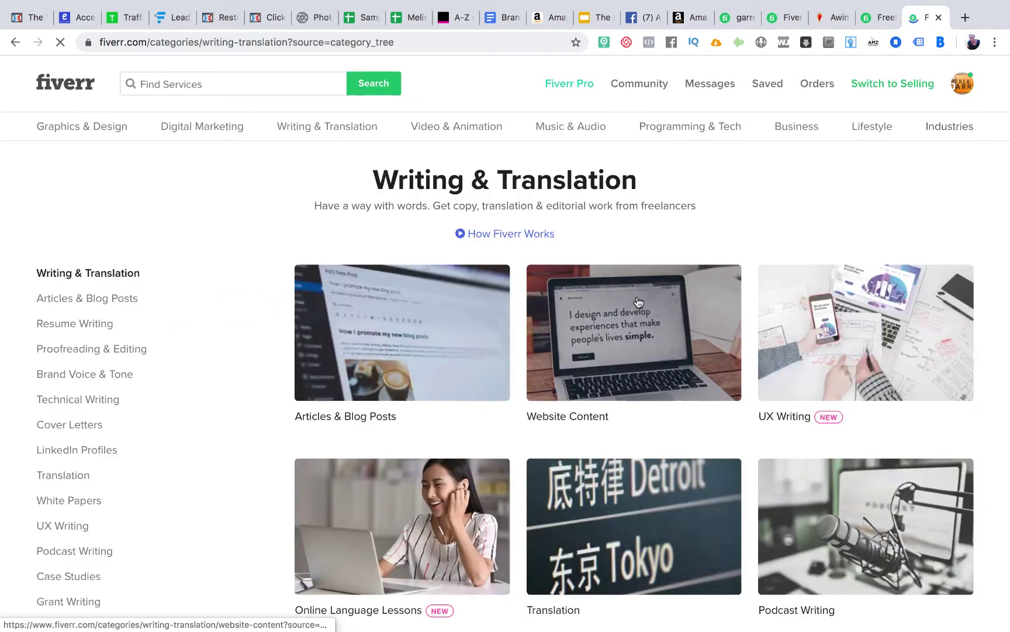
pyautogui.scroll(-3, 816, 287)
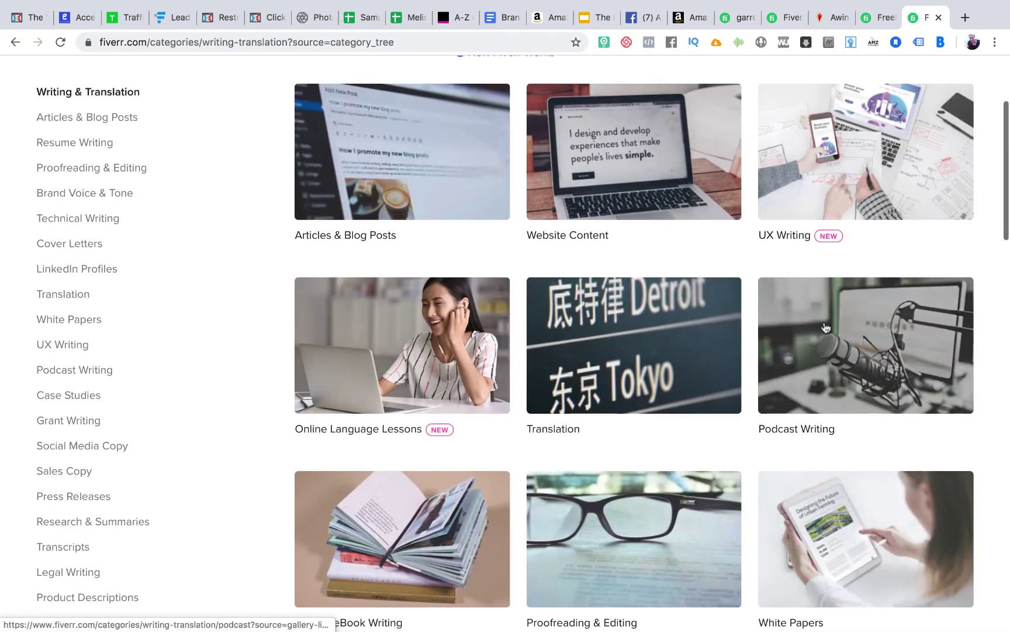
pyautogui.scroll(-2, 558, 332)
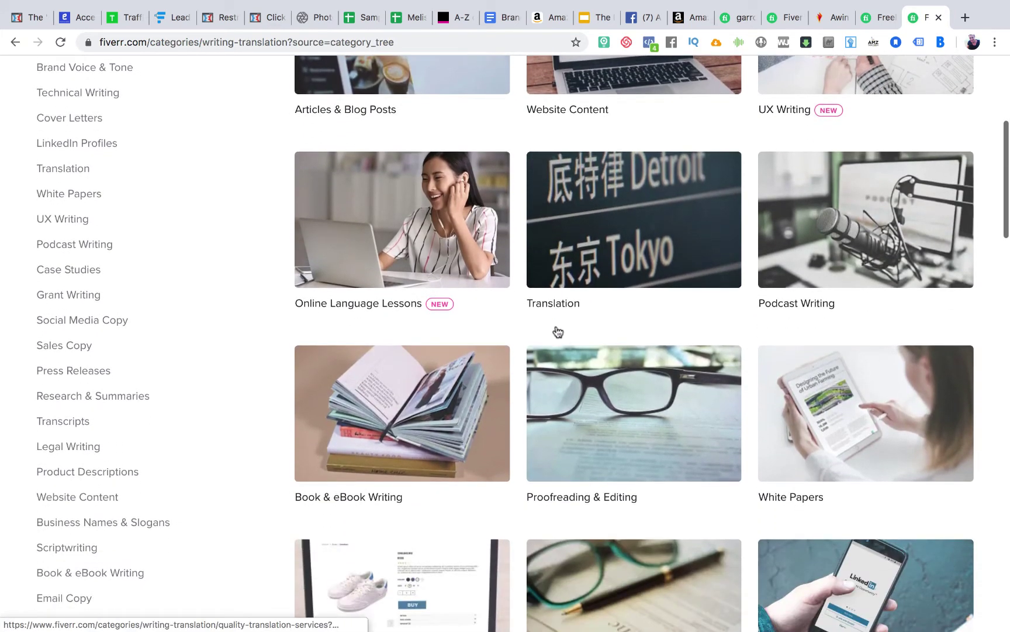
pyautogui.scroll(3, 556, 331)
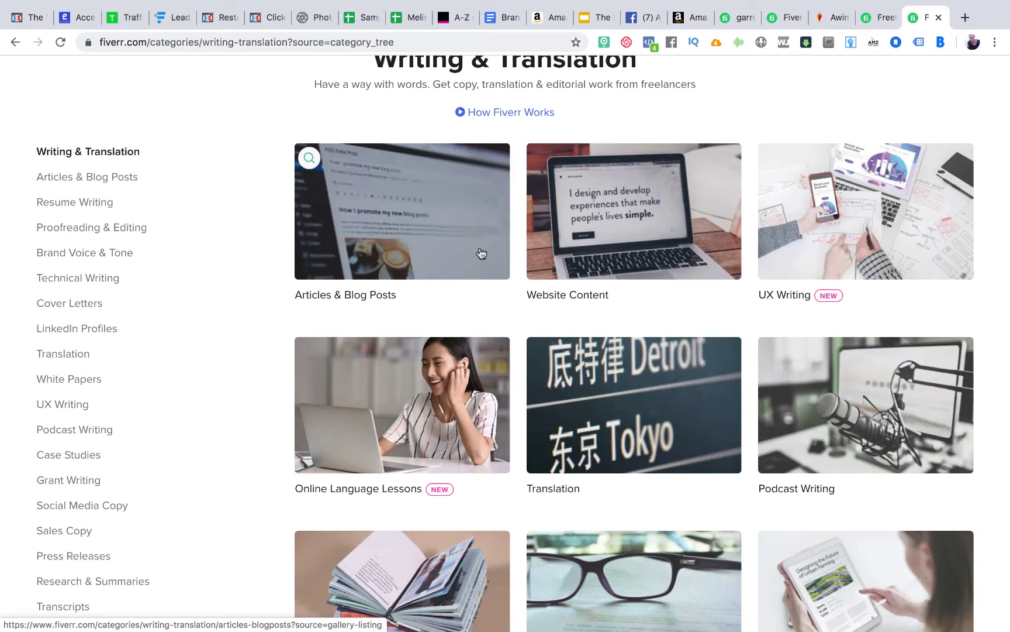
pyautogui.scroll(-3, 480, 252)
pyautogui.scroll(2, 425, 270)
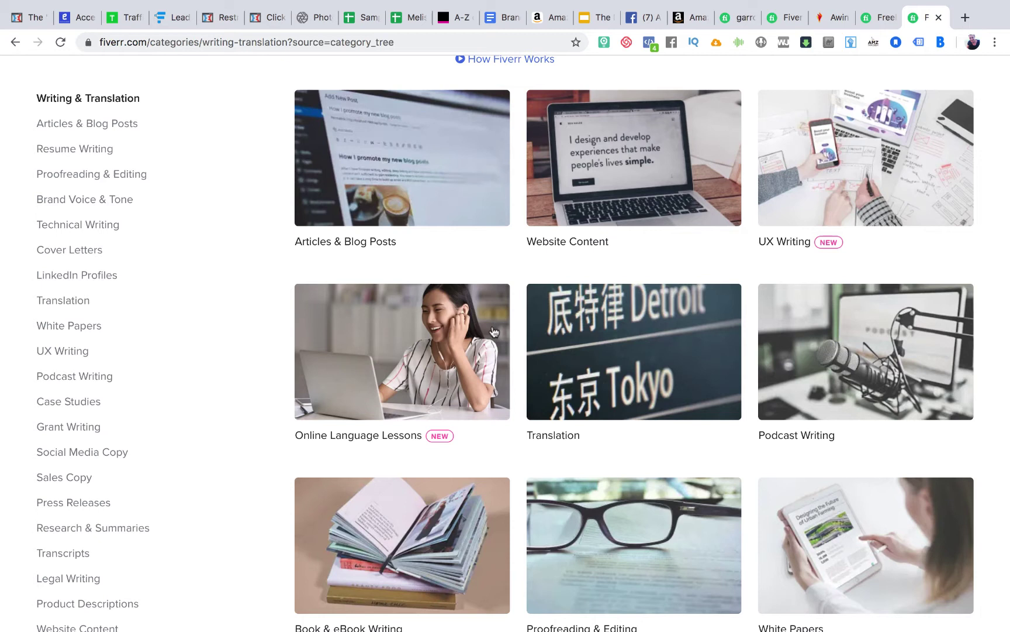
pyautogui.scroll(-6, 592, 413)
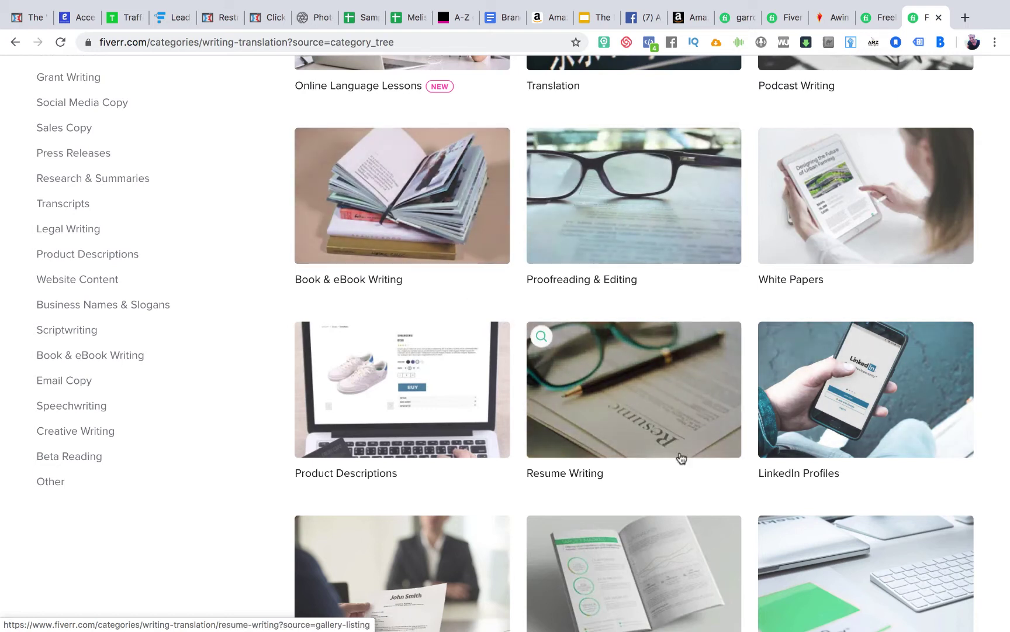
pyautogui.scroll(-3, 680, 457)
pyautogui.scroll(-2, 680, 458)
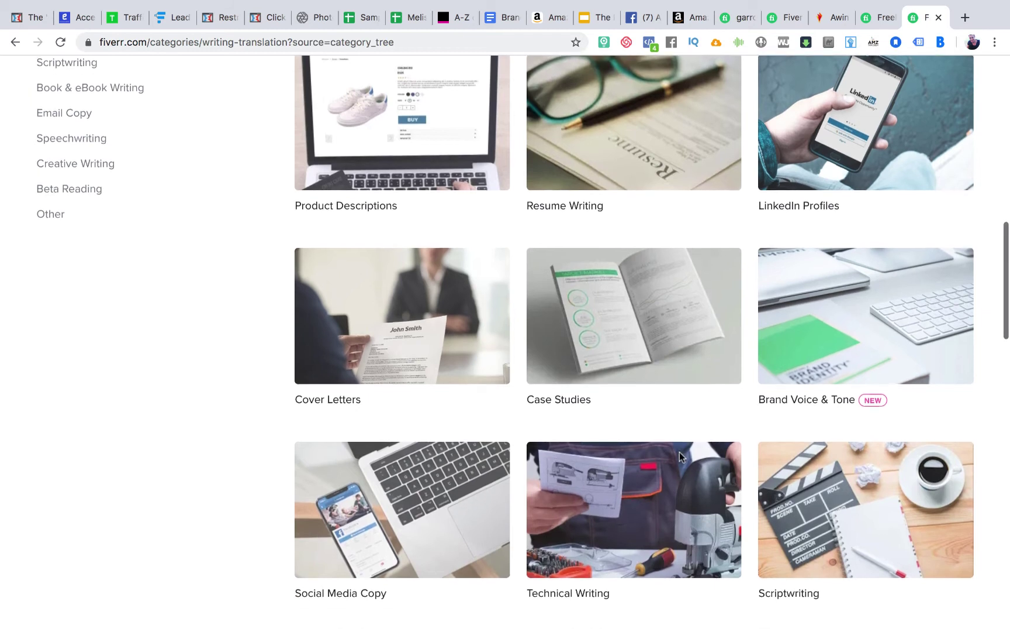
pyautogui.scroll(-3, 679, 451)
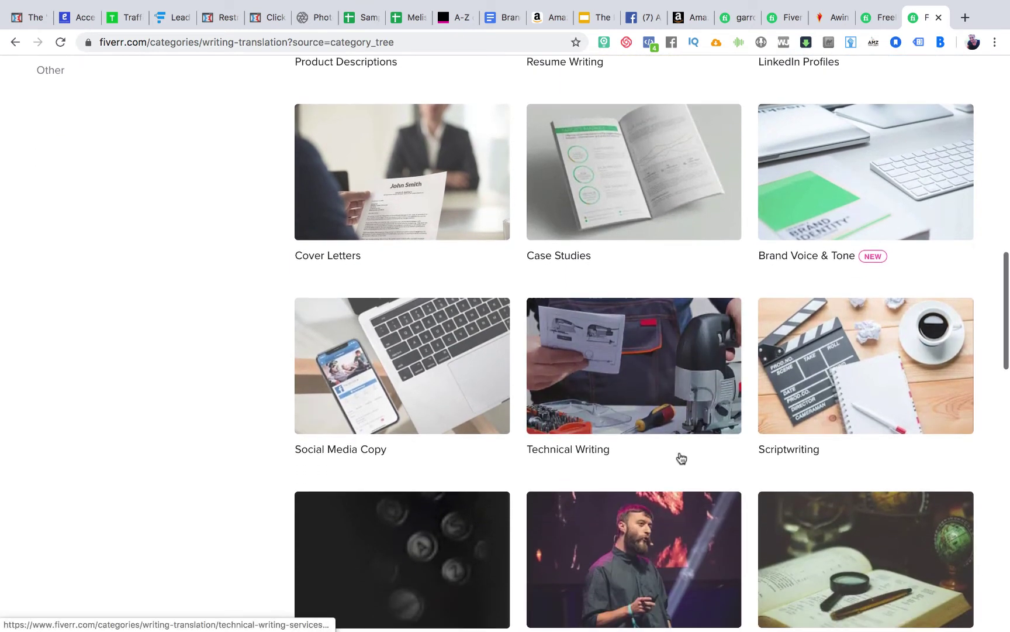
pyautogui.scroll(-5, 681, 458)
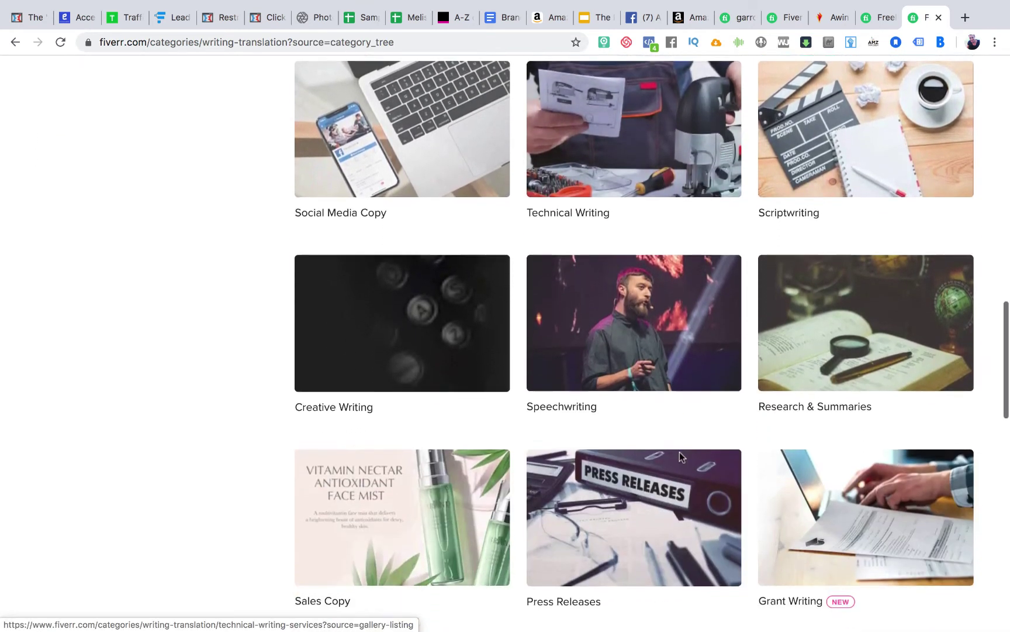
pyautogui.scroll(-3, 679, 451)
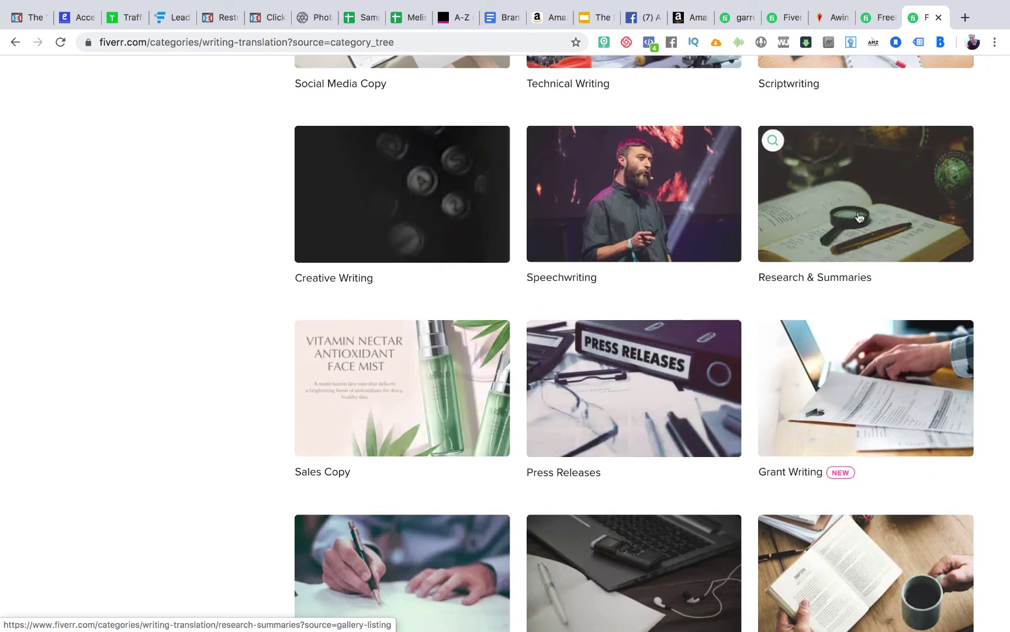
pyautogui.scroll(-2, 860, 218)
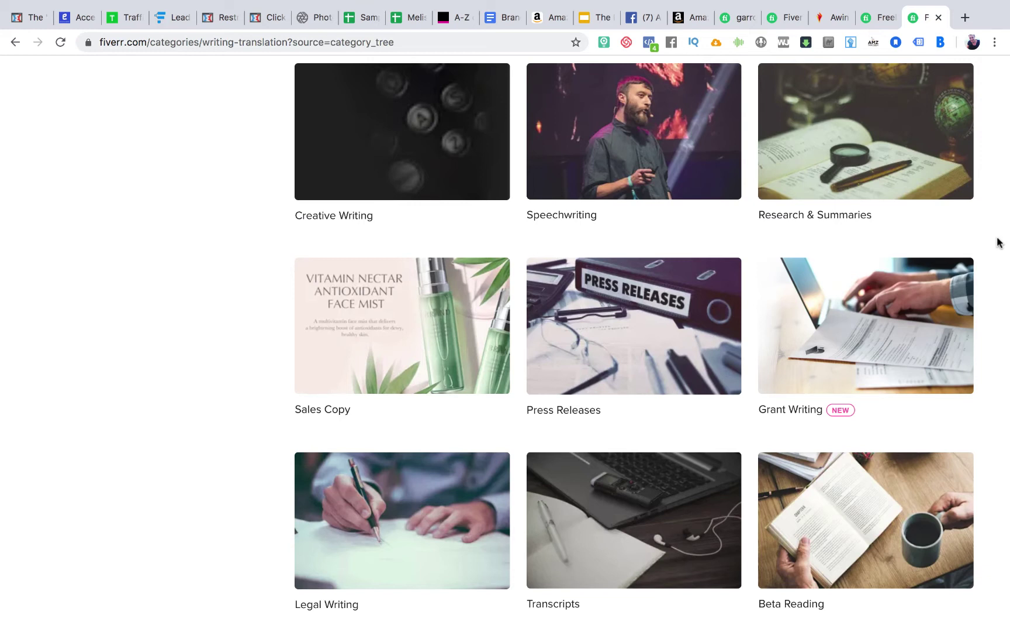
pyautogui.scroll(-5, 999, 242)
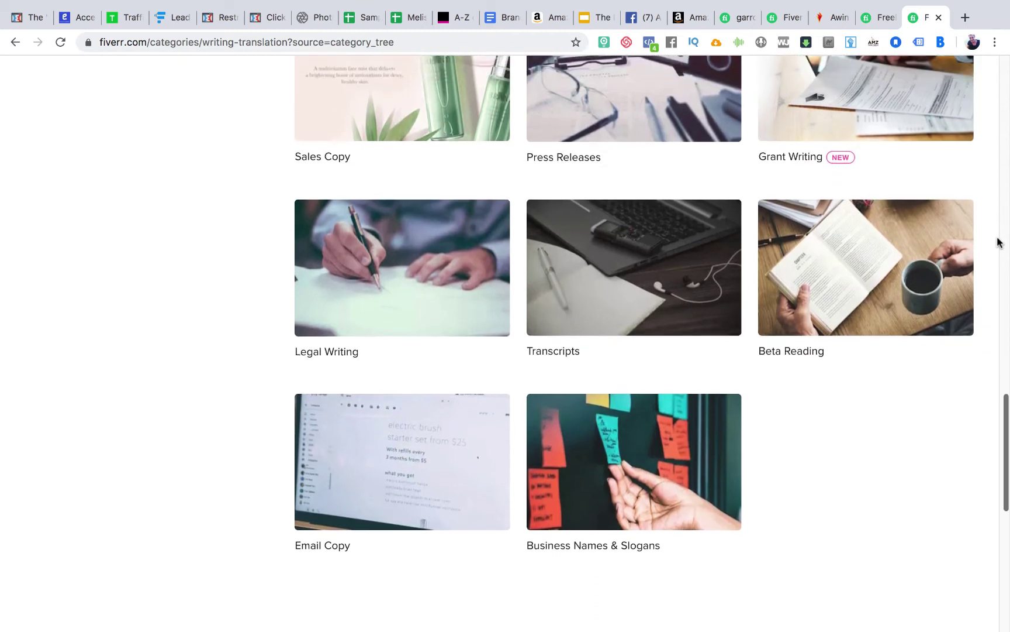
pyautogui.scroll(1, 998, 242)
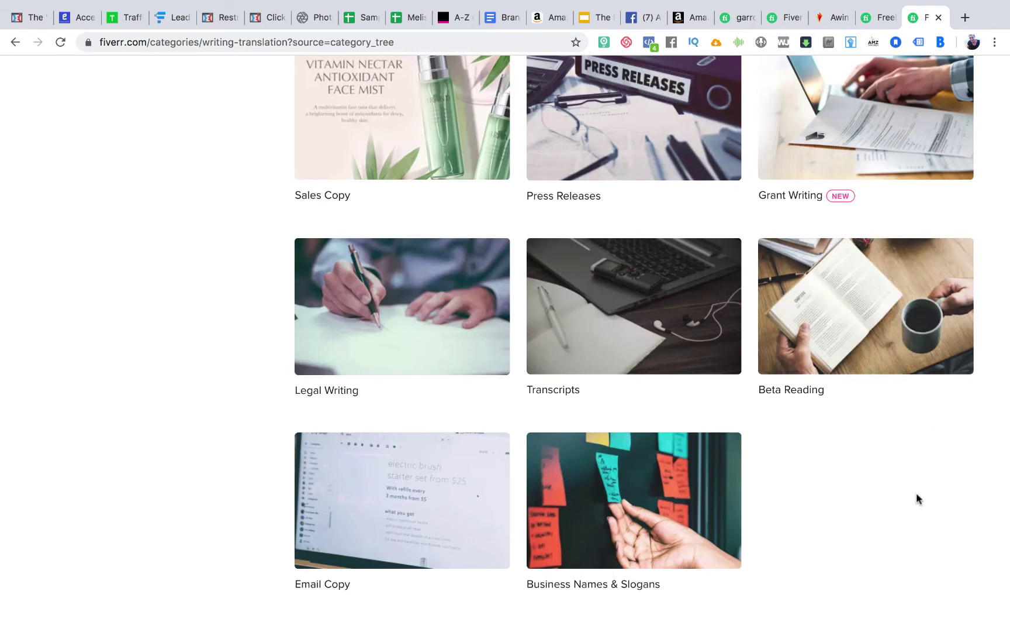
pyautogui.scroll(-3, 917, 498)
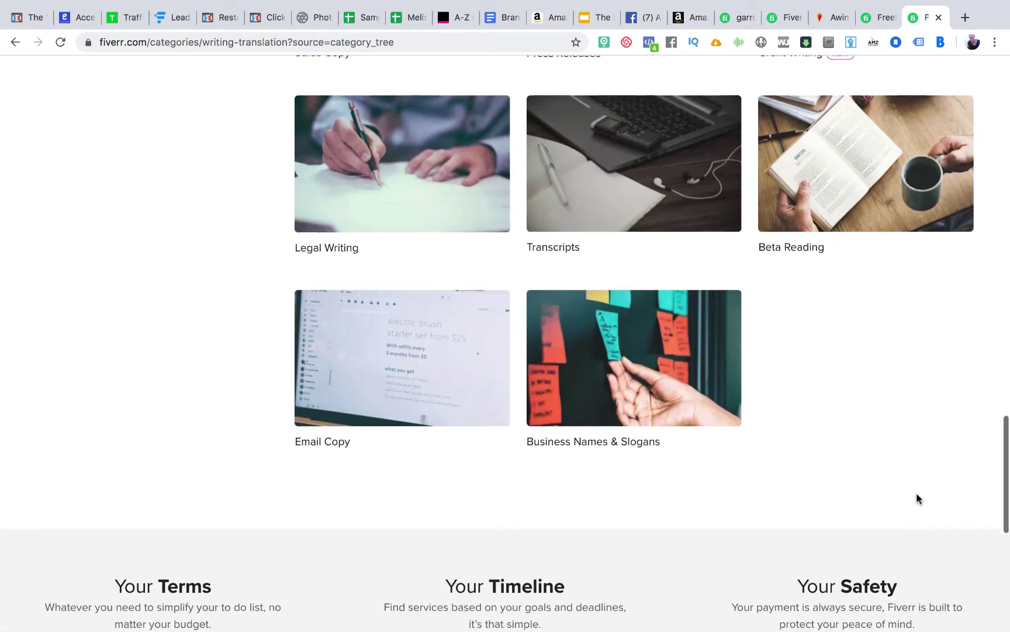
pyautogui.scroll(20, 826, 409)
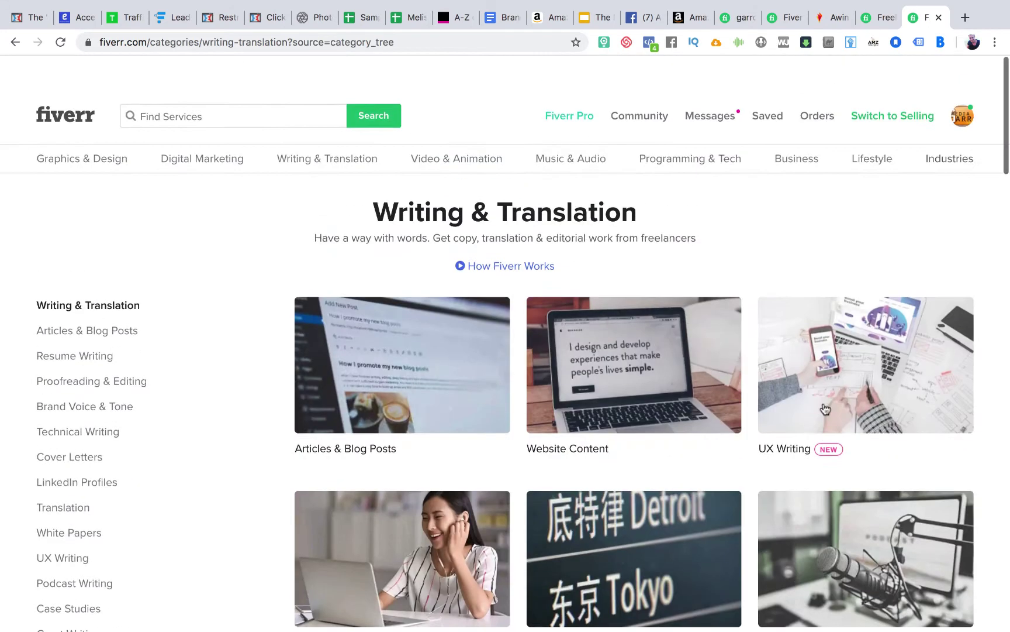
pyautogui.scroll(-1, 826, 408)
pyautogui.moveTo(100, 130)
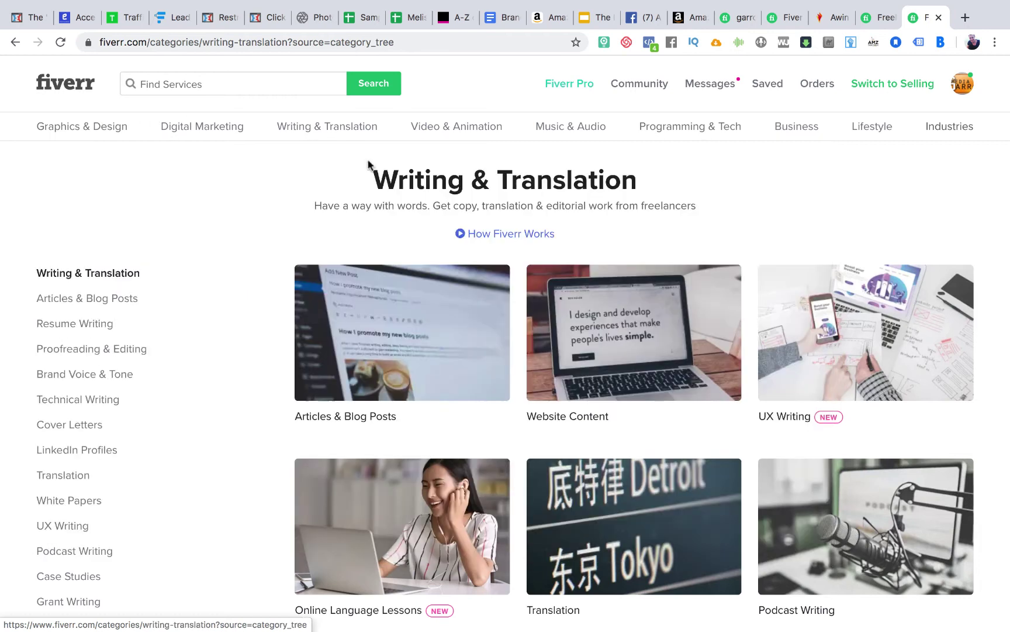
pyautogui.moveTo(334, 135)
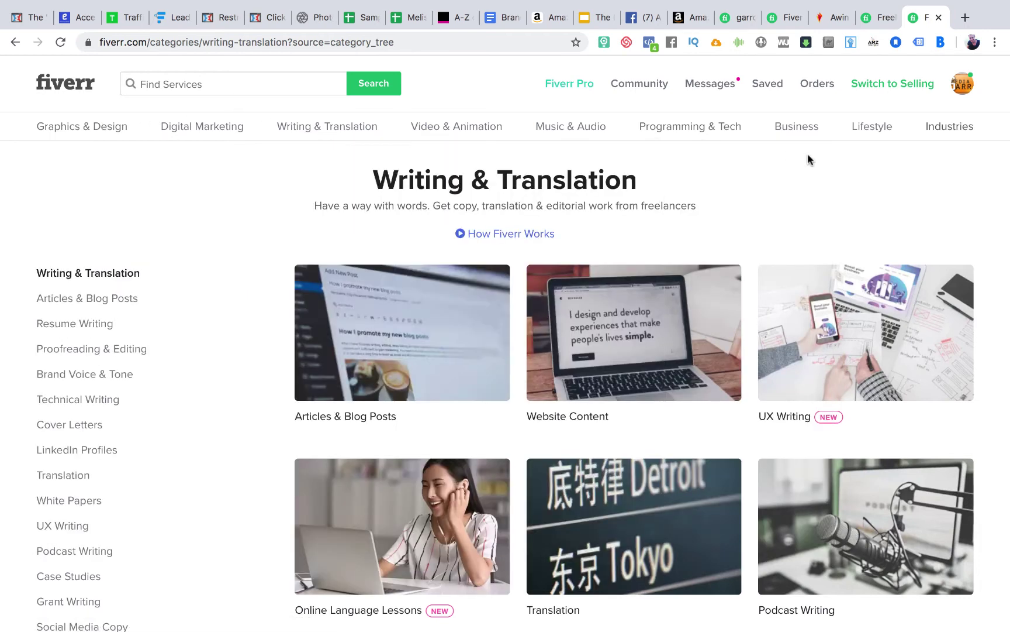
pyautogui.moveTo(806, 136)
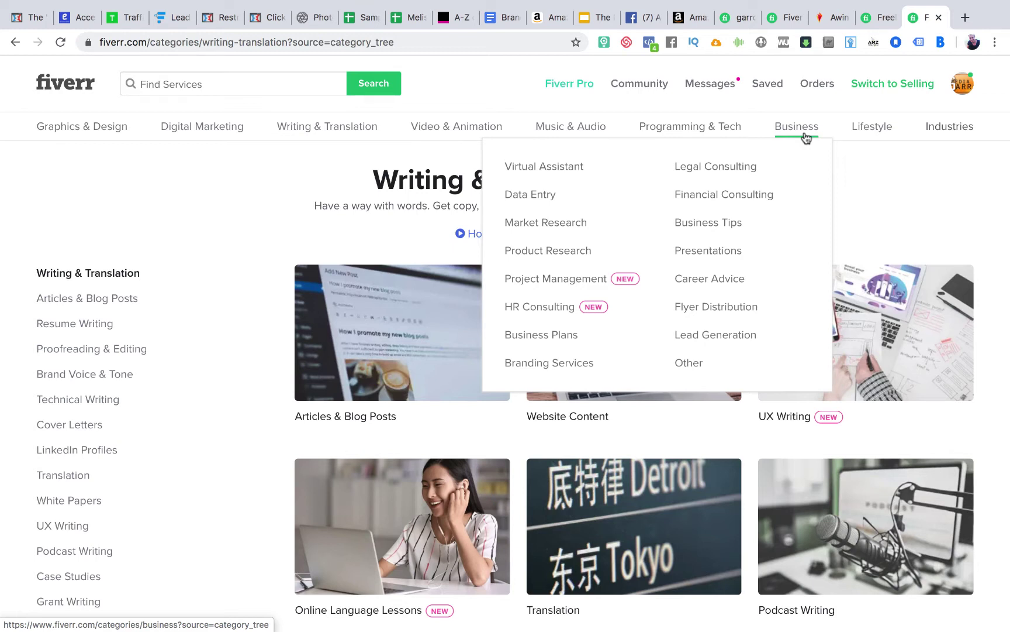
pyautogui.moveTo(883, 130)
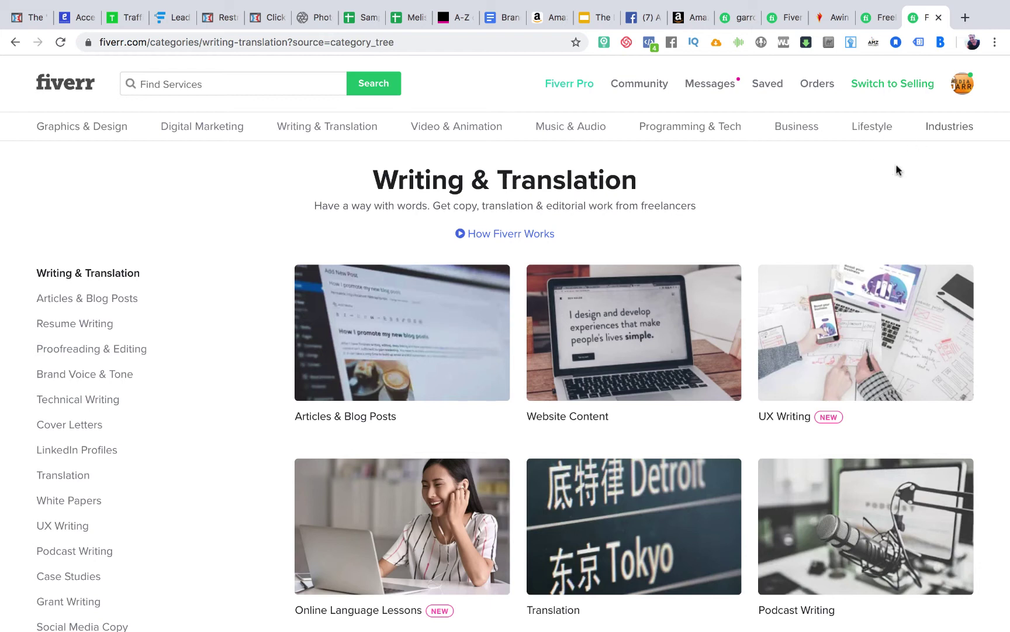
# Step: Switch the account to selling mode to show the seller dashboard
pyautogui.click(895, 96)
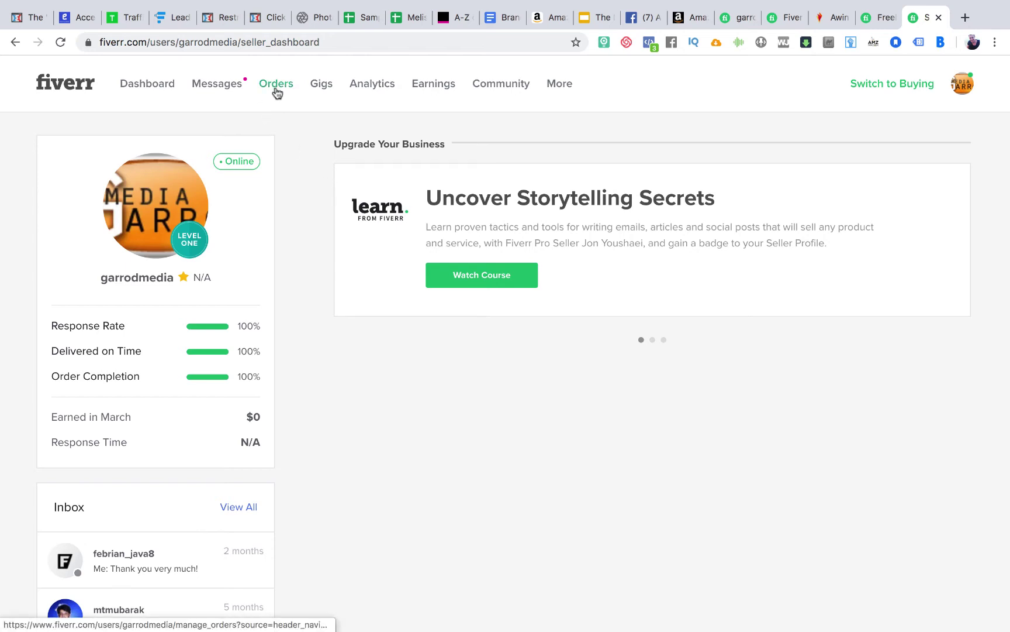
# Step: Create a new gig titled 'I will leave 1 well thought out, relevant comment on your blog post'
pyautogui.click(331, 91)
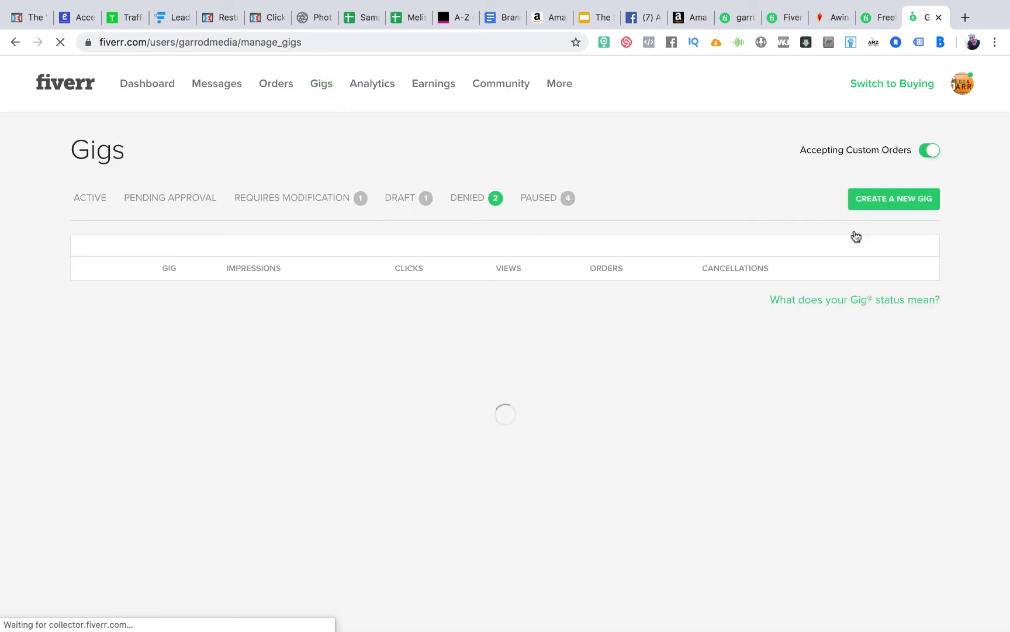
pyautogui.click(895, 202)
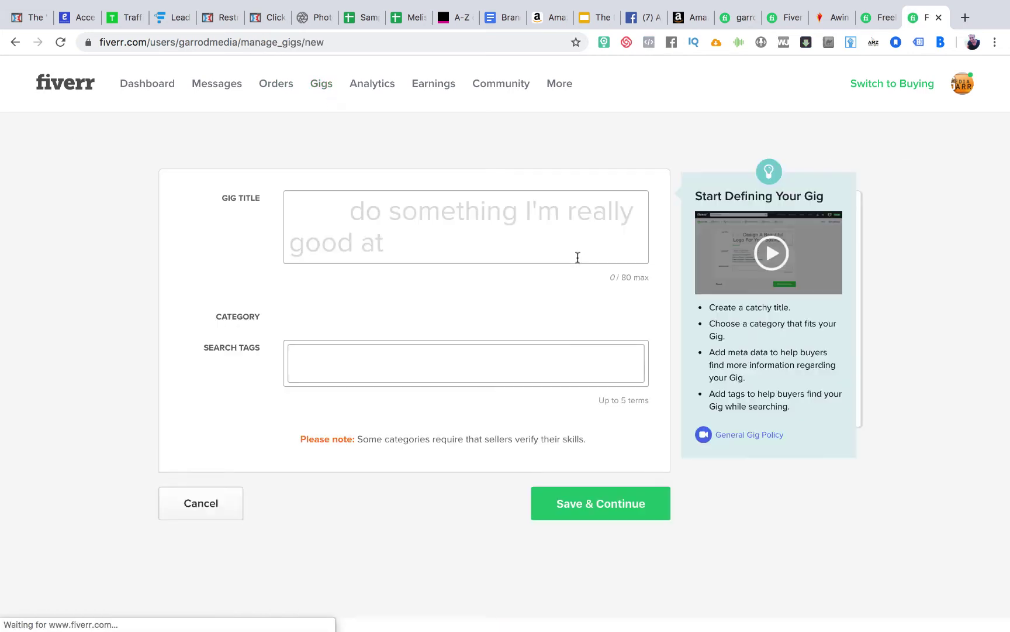
pyautogui.click(450, 275)
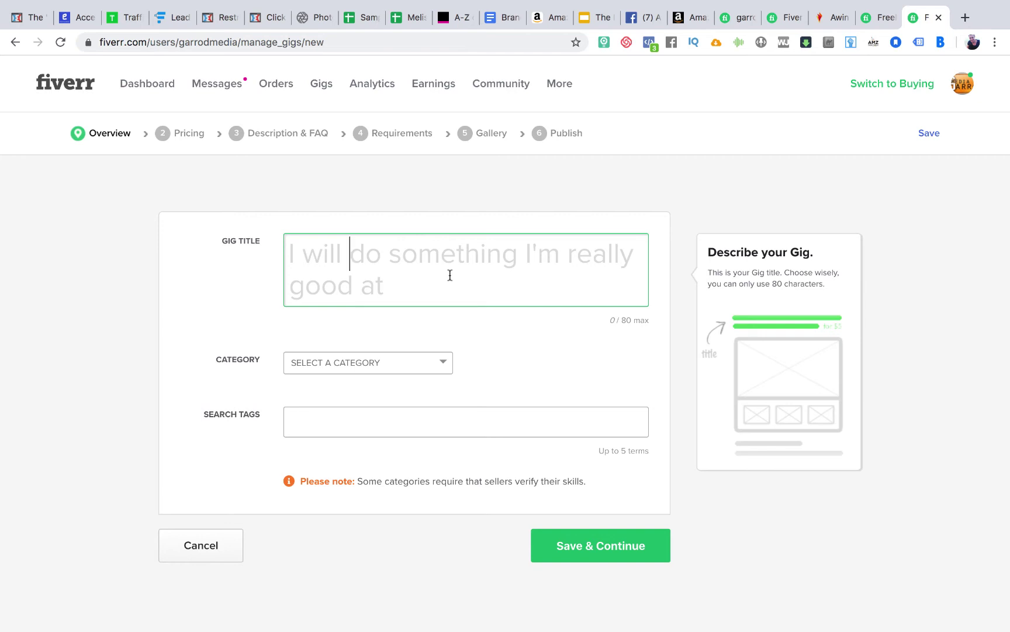
pyautogui.write('leave 1')
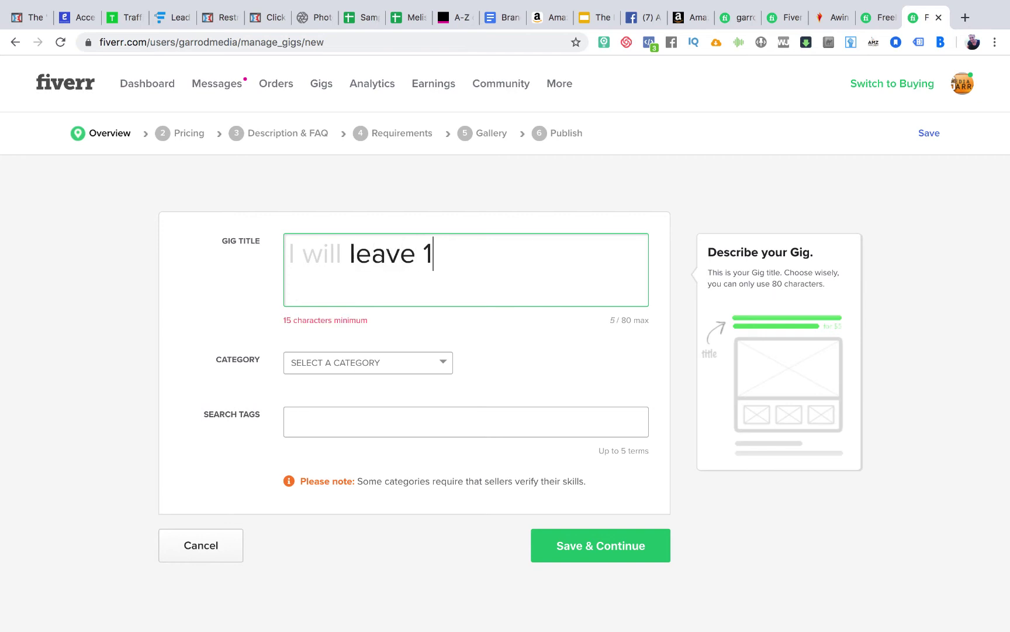
pyautogui.write(' high qualit')
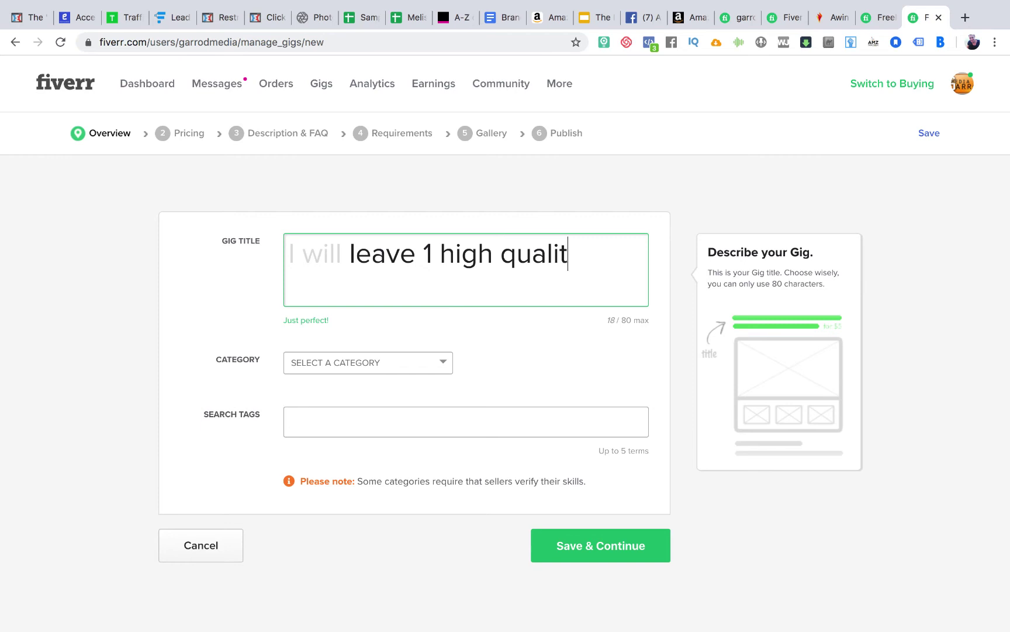
pyautogui.press('BackSpace')
pyautogui.press('BackSpace')
pyautogui.press('BackSpace')
pyautogui.press('BackSpace')
pyautogui.press('BackSpace')
pyautogui.press('BackSpace')
pyautogui.press('BackSpace')
pyautogui.press('BackSpace')
pyautogui.press('BackSpace')
pyautogui.press('BackSpace')
pyautogui.press('BackSpace')
pyautogui.press('BackSpace')
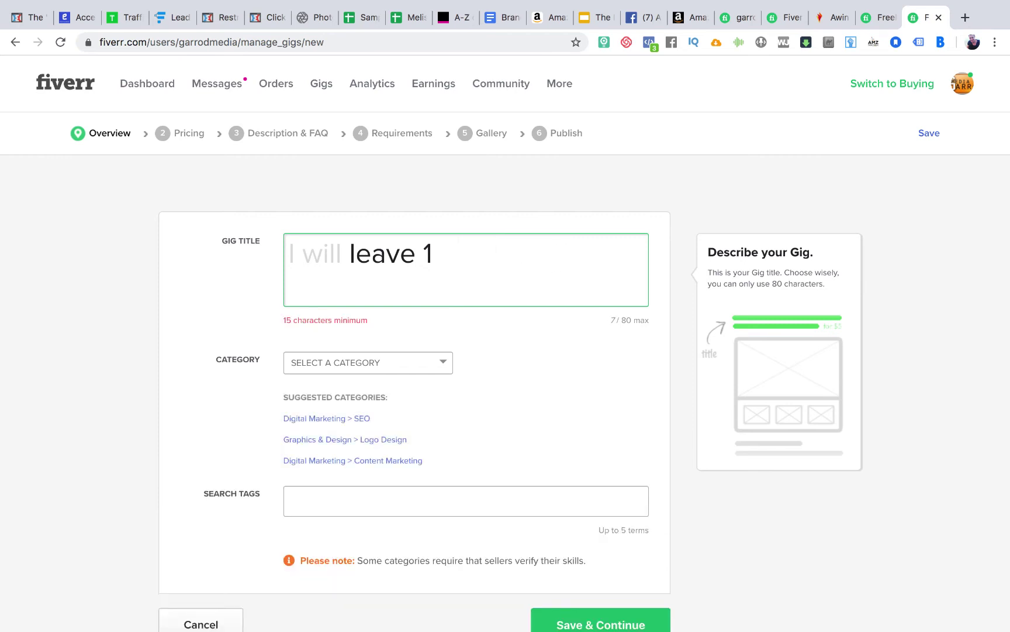
pyautogui.write('well thought out')
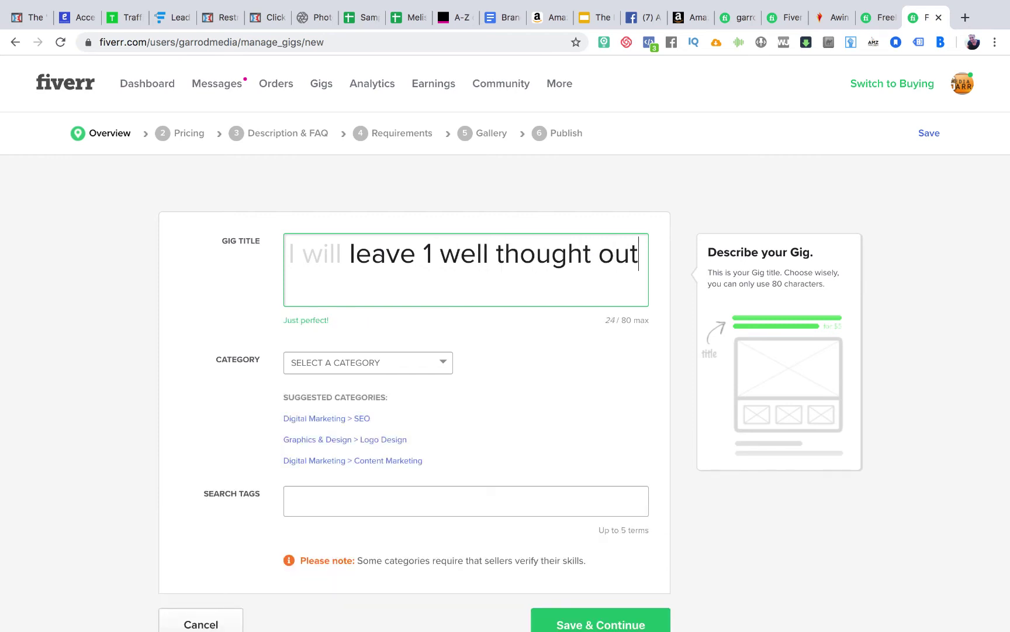
pyautogui.write(', relevant com')
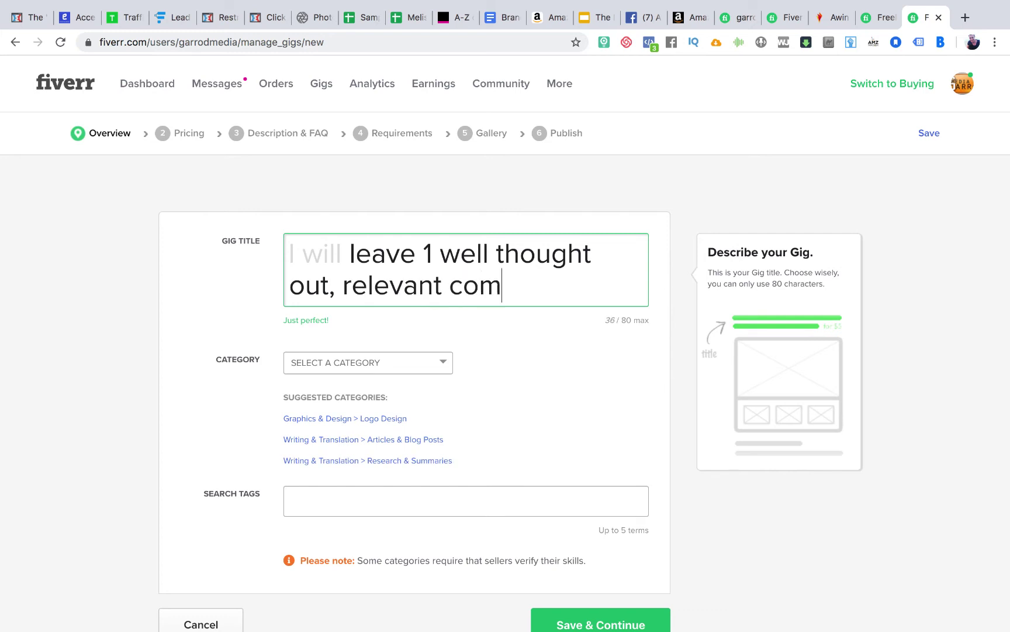
pyautogui.write('ment on your blo')
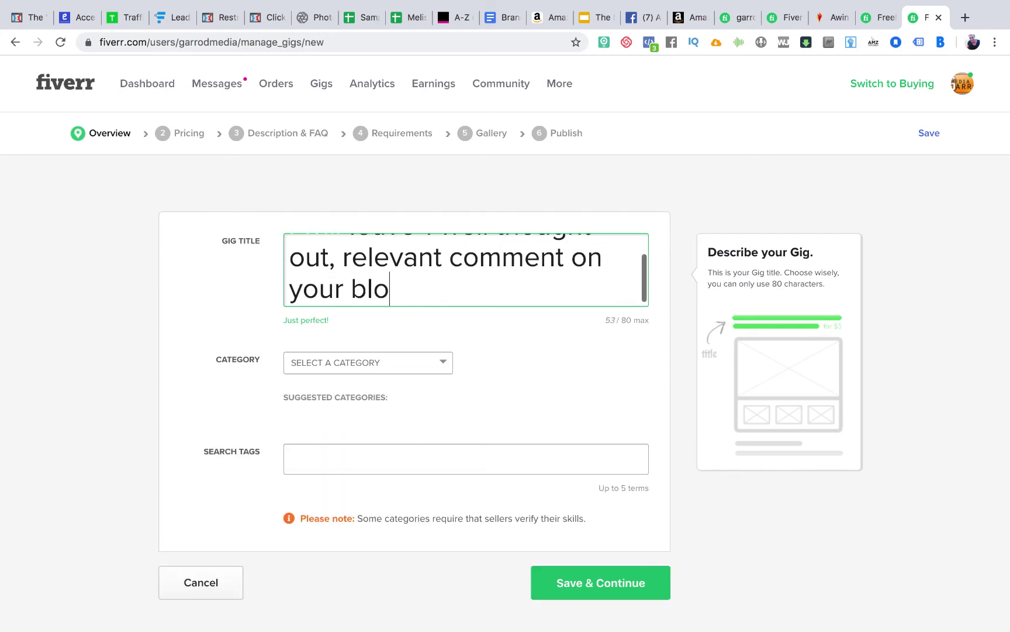
pyautogui.write('g post')
# Step: Set the gig category to Writing & Translation / Website Content with English as language
pyautogui.click(386, 360)
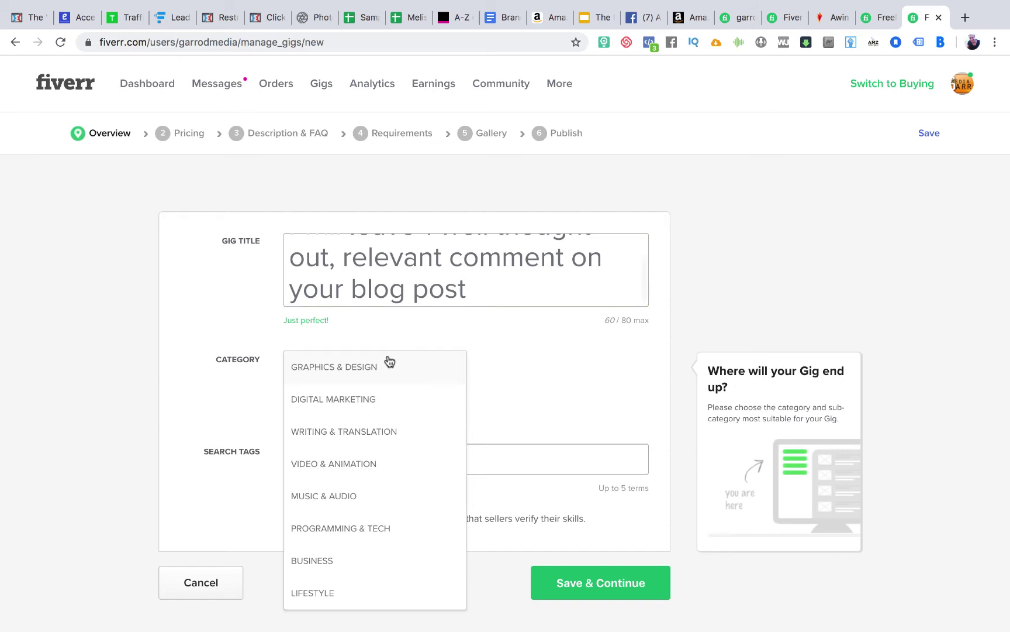
pyautogui.click(424, 433)
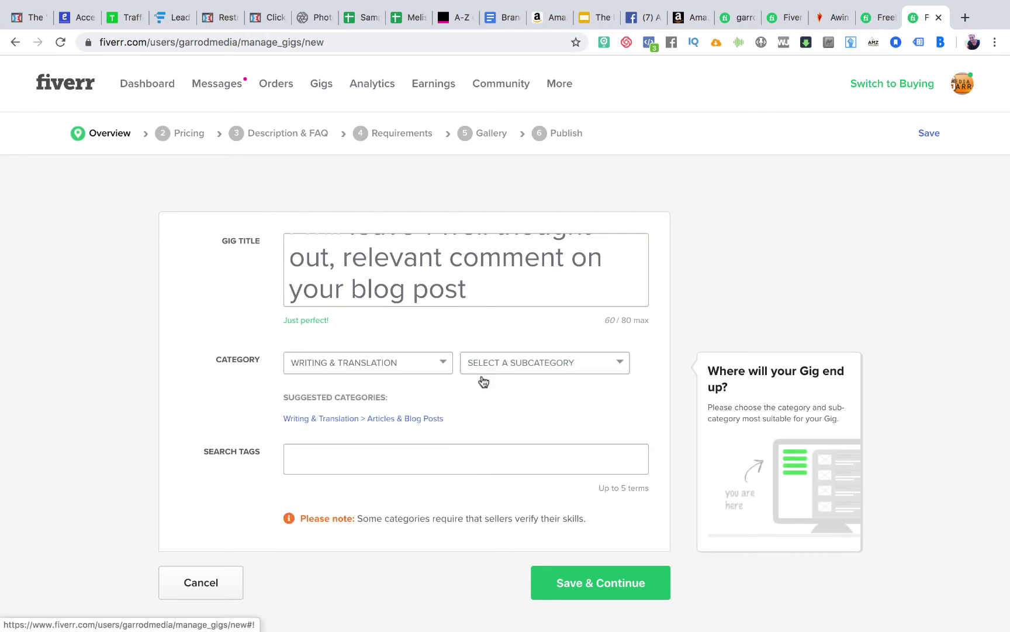
pyautogui.click(549, 361)
pyautogui.scroll(-5, 553, 452)
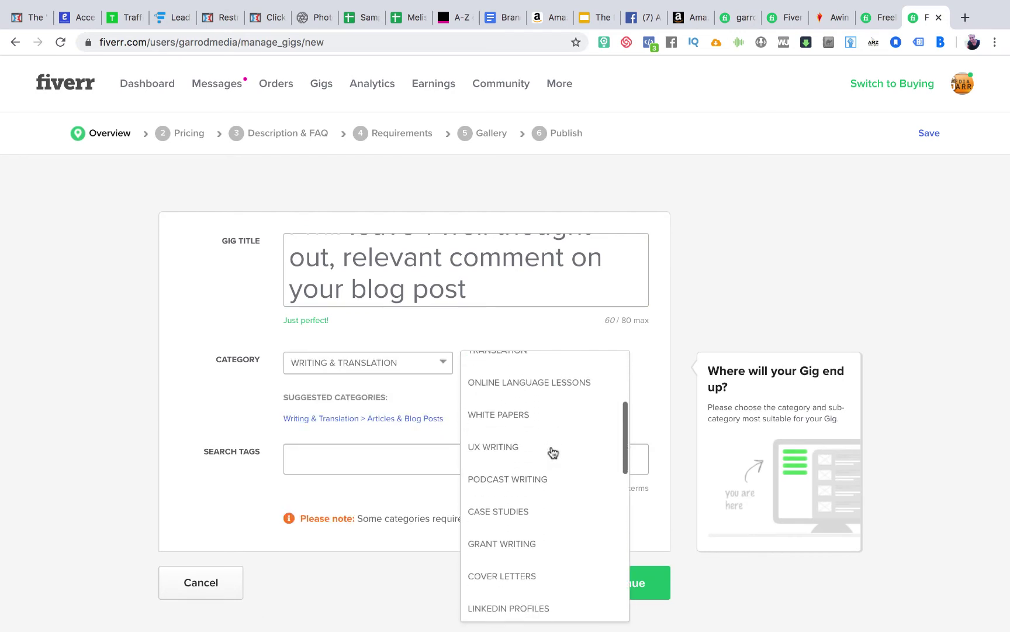
pyautogui.scroll(-9, 553, 452)
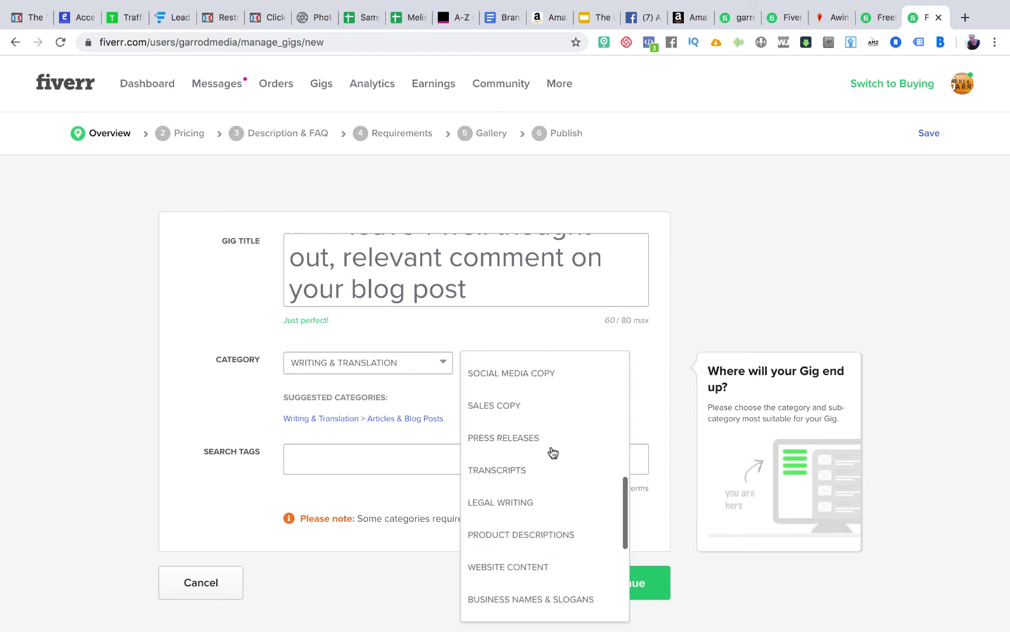
pyautogui.scroll(-2, 552, 451)
pyautogui.click(556, 464)
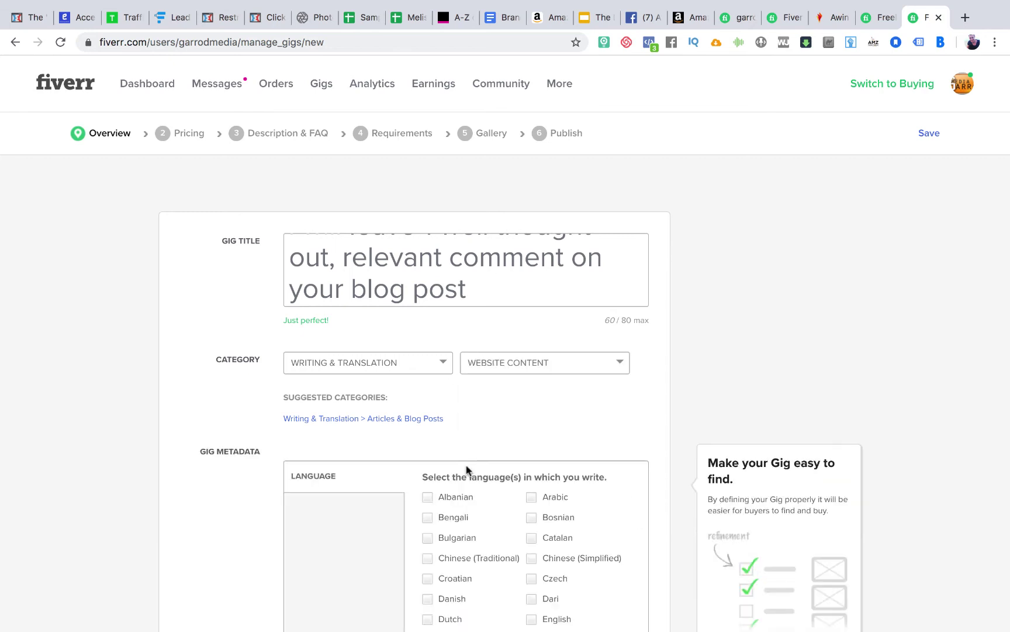
pyautogui.scroll(-4, 503, 428)
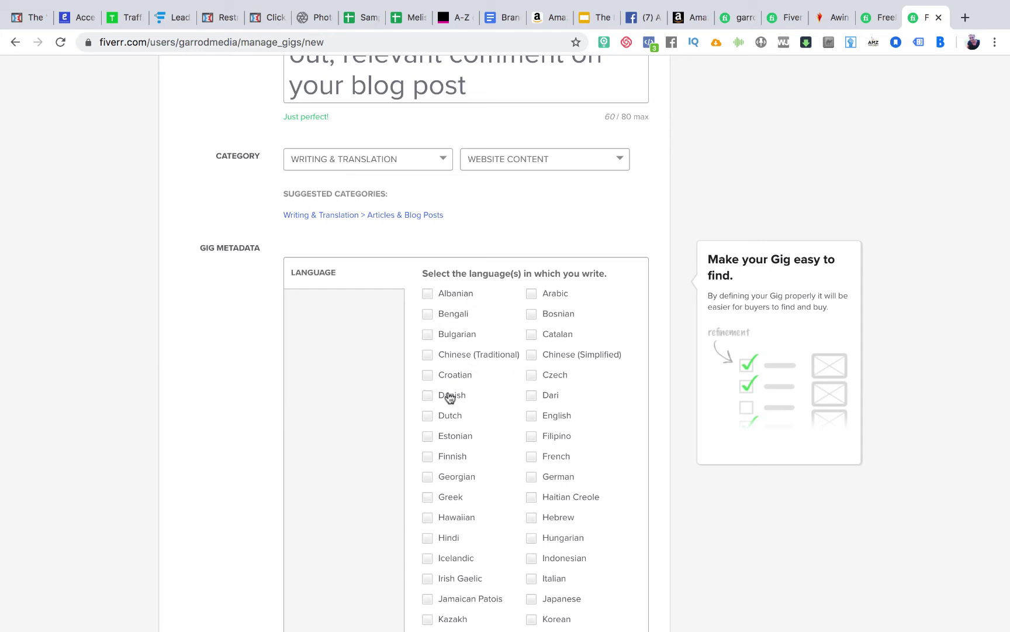
pyautogui.scroll(-1, 431, 462)
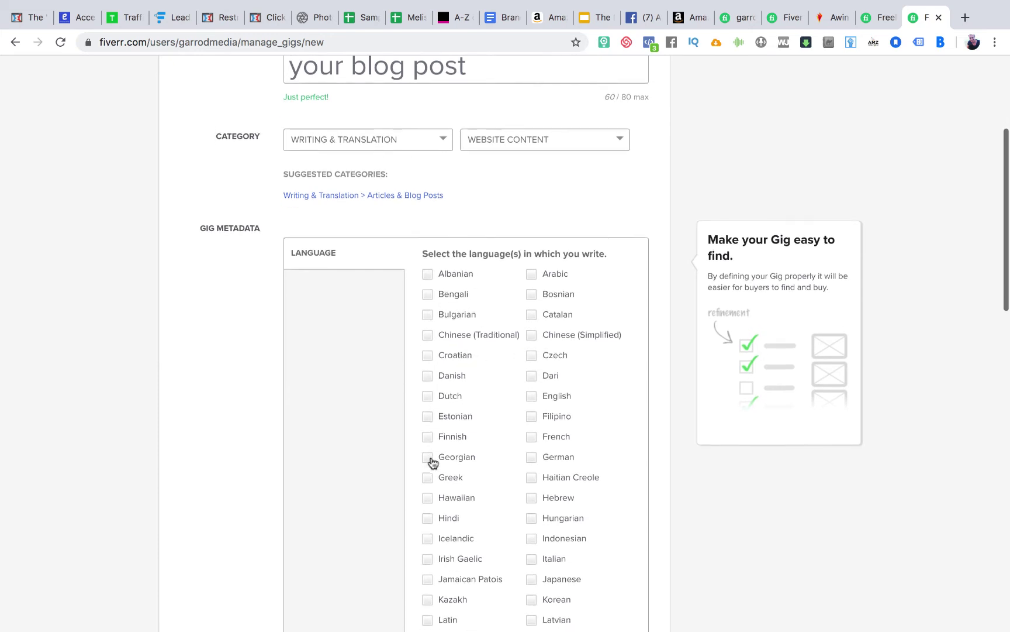
pyautogui.click(531, 390)
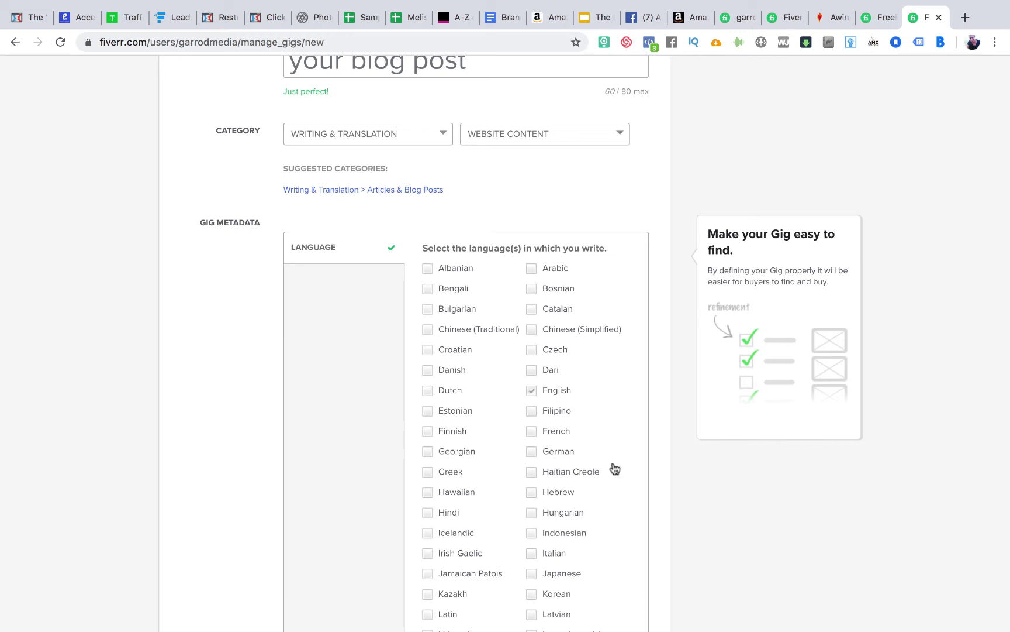
pyautogui.scroll(-10, 656, 483)
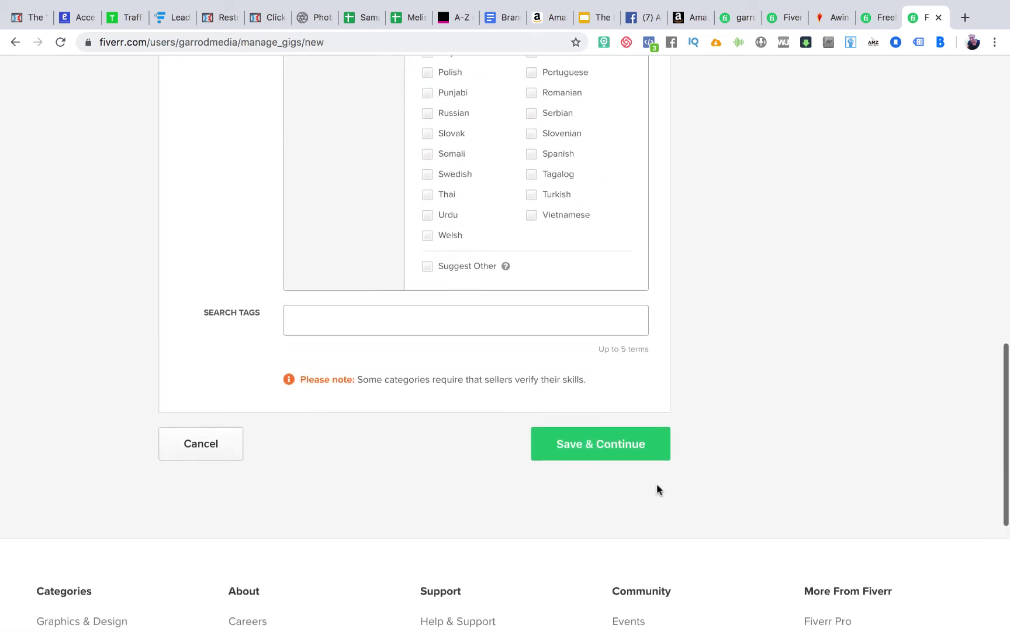
# Step: Add the search tags blog, comment and writing
pyautogui.click(448, 335)
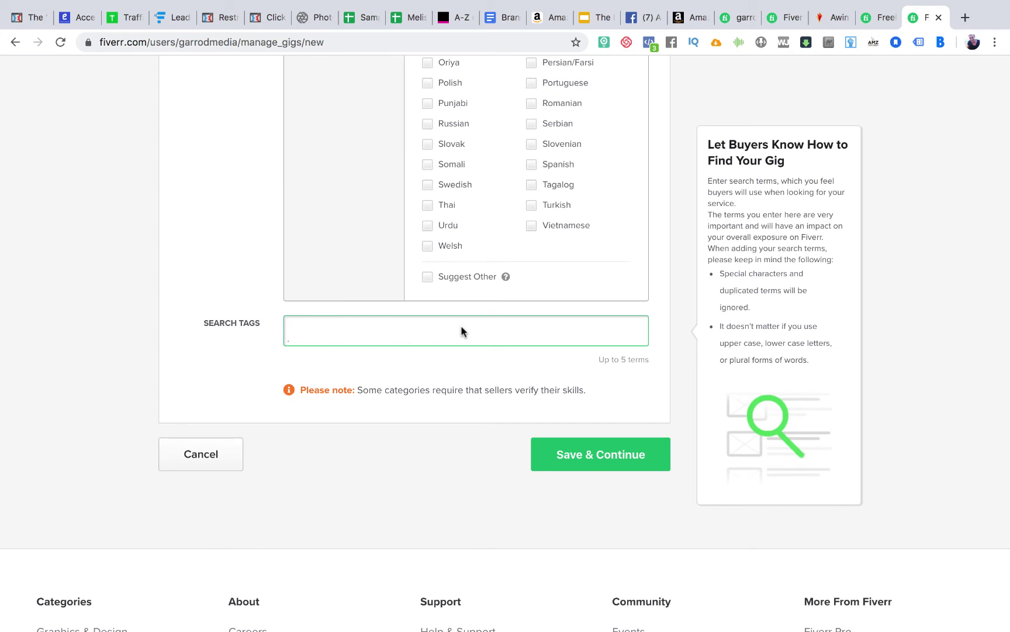
pyautogui.write('blog')
pyautogui.press('Return')
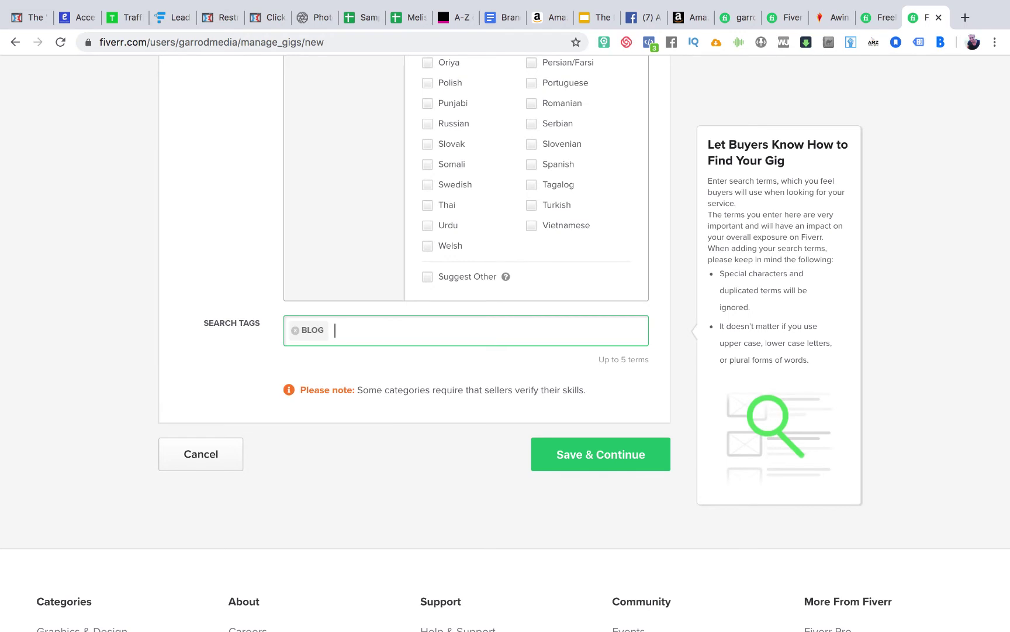
pyautogui.write('comment')
pyautogui.press('Return')
pyautogui.write('writing')
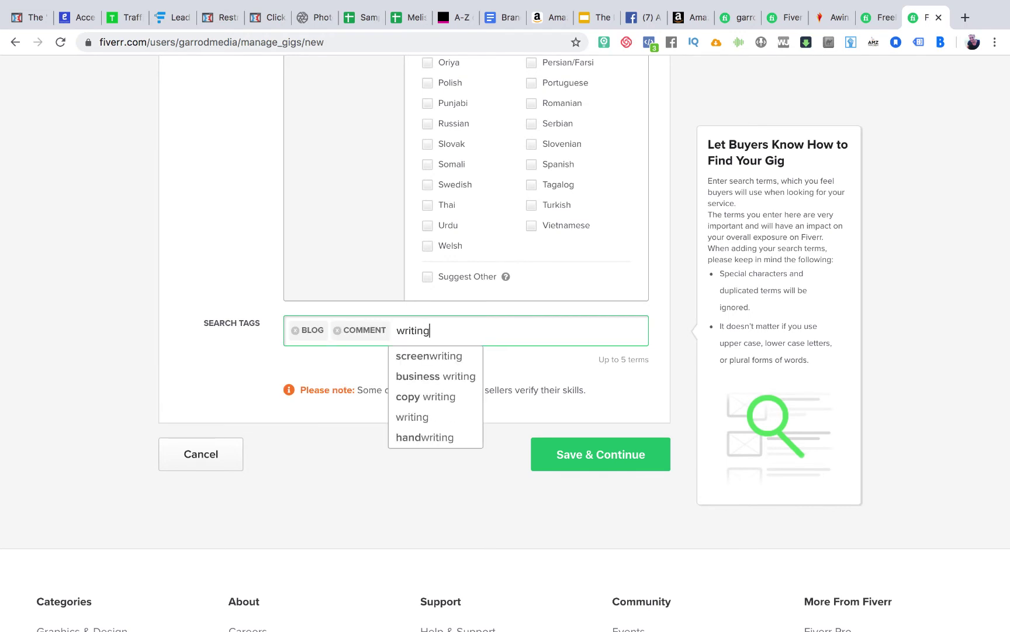
pyautogui.press('Return')
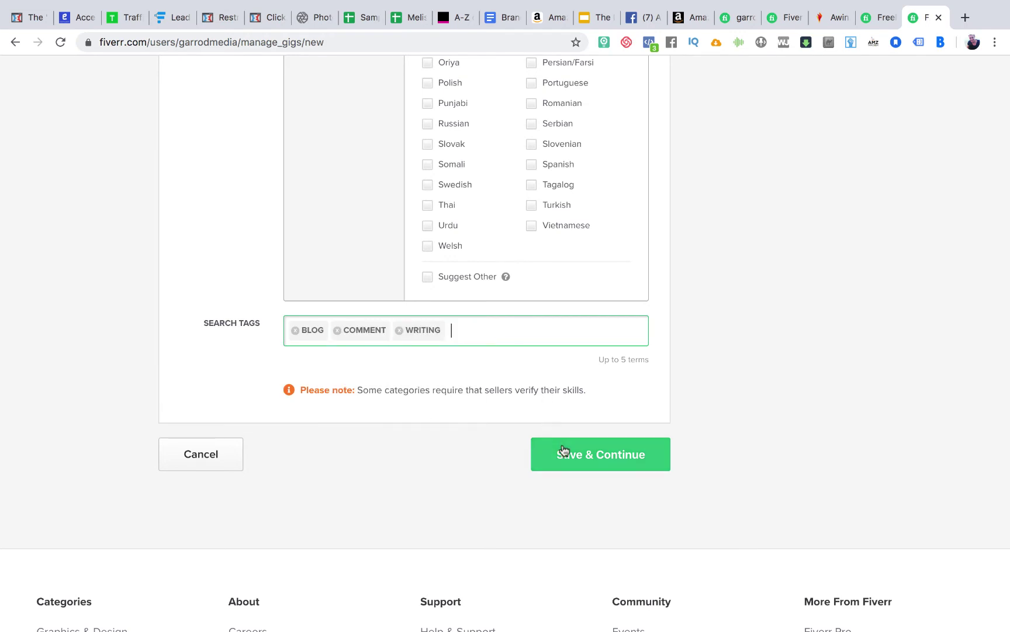
# Step: Save the gig overview and continue to the Scope & Pricing page
pyautogui.click(561, 454)
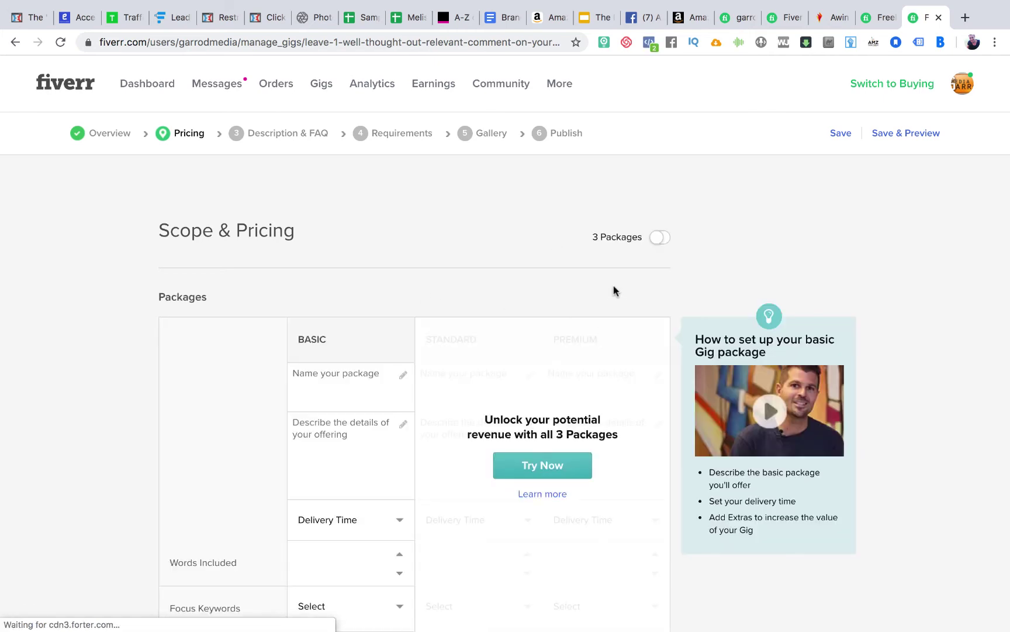
pyautogui.scroll(-3, 613, 289)
pyautogui.scroll(3, 613, 289)
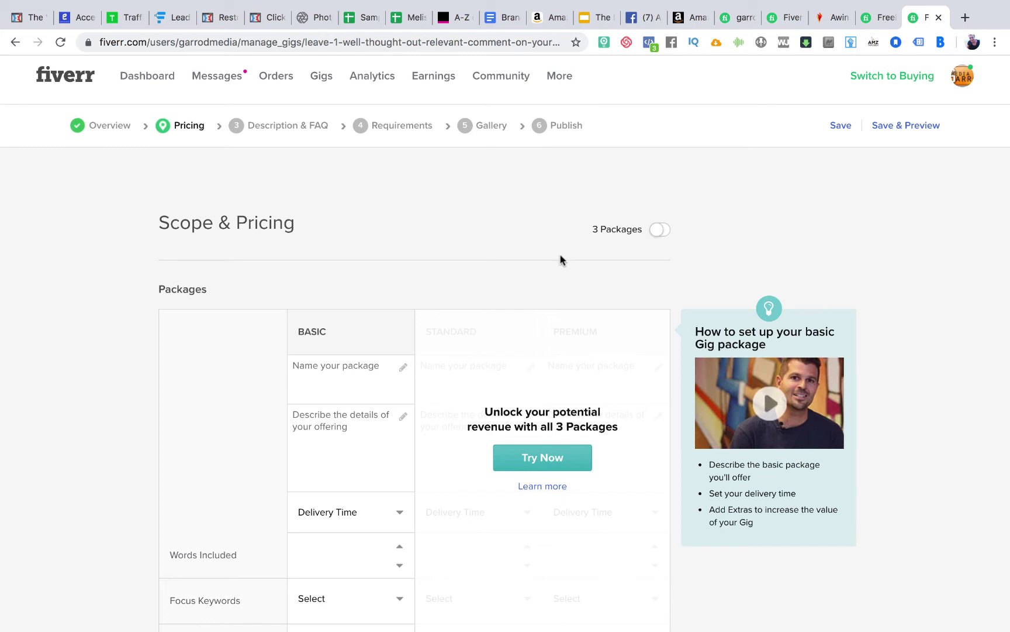
# Step: Enable three packages and name them Bronze, Silver and Gold
pyautogui.click(662, 232)
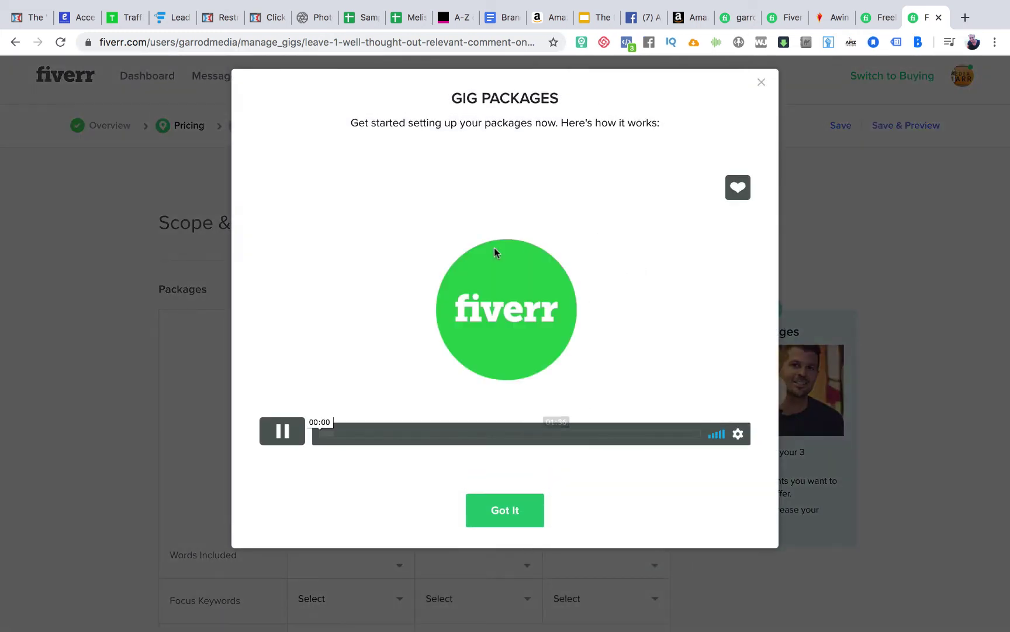
pyautogui.click(517, 526)
pyautogui.scroll(-2, 475, 430)
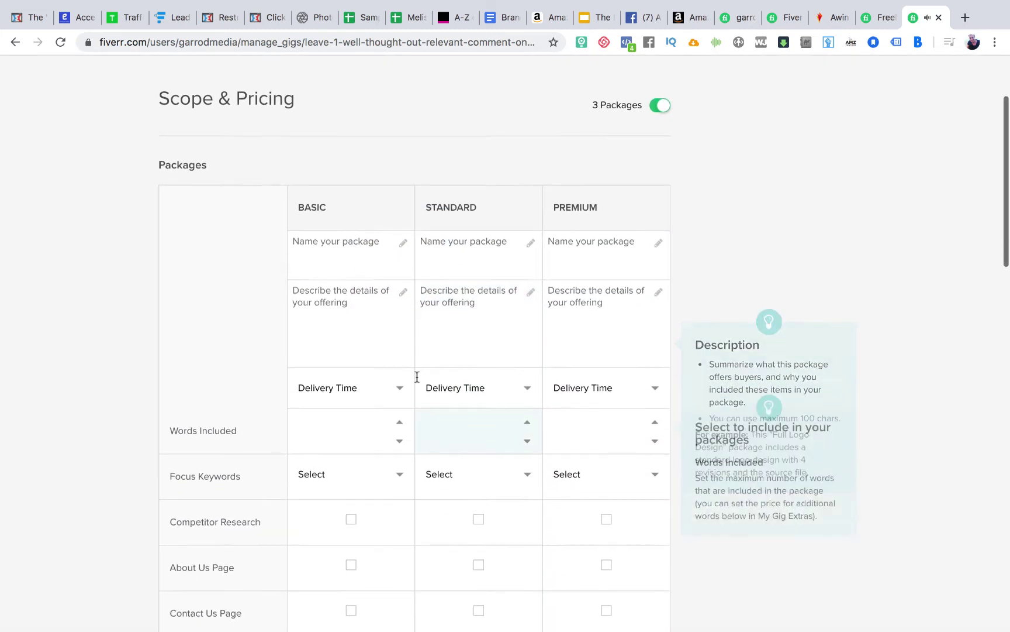
pyautogui.scroll(1, 415, 376)
pyautogui.write('Broz')
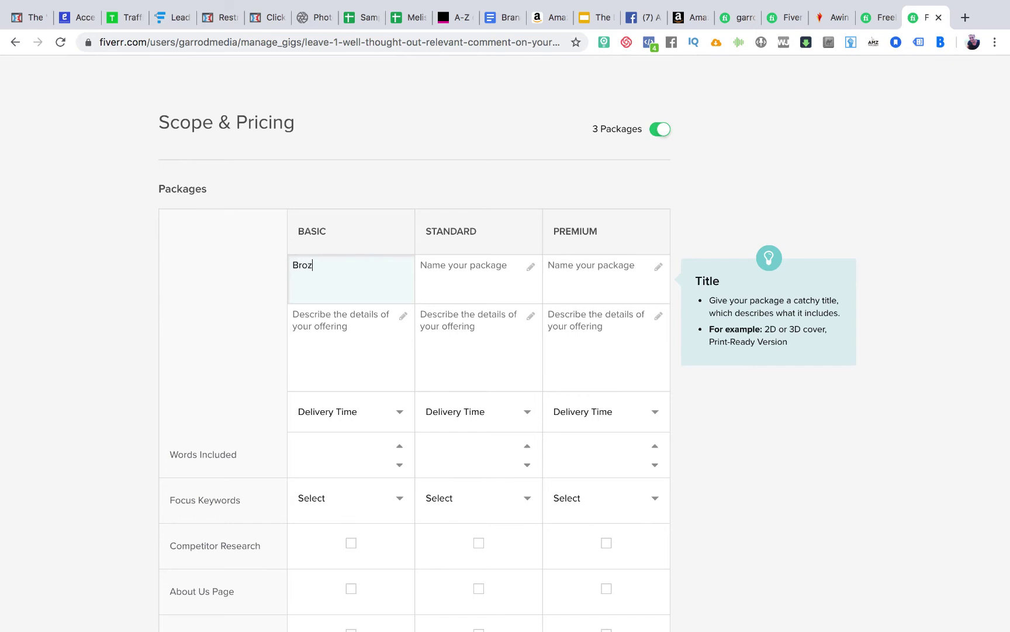
pyautogui.write('ze')
pyautogui.click(451, 264)
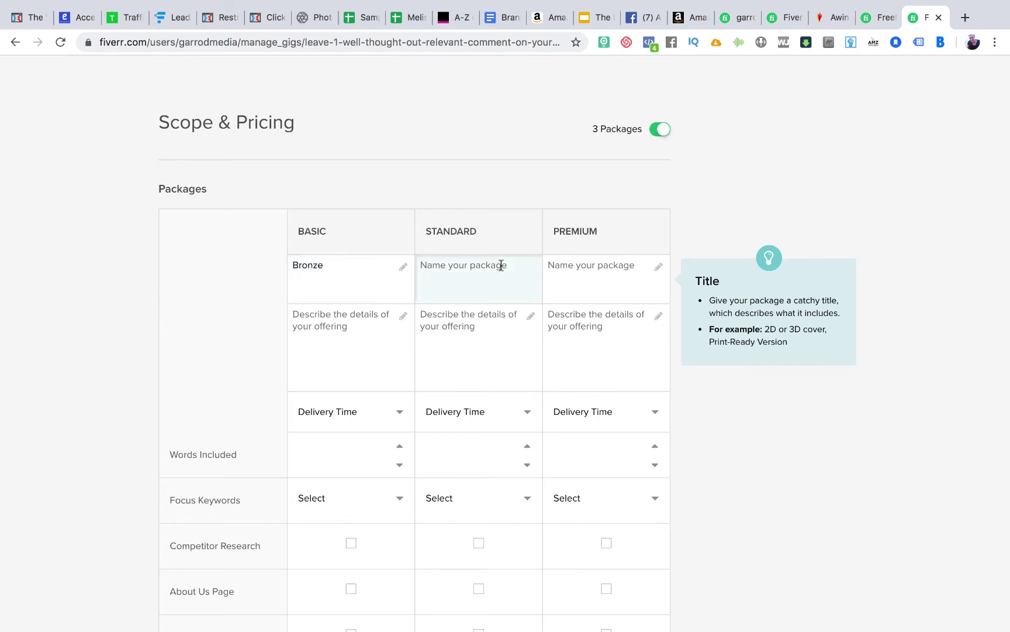
pyautogui.write('Silver')
pyautogui.click(611, 267)
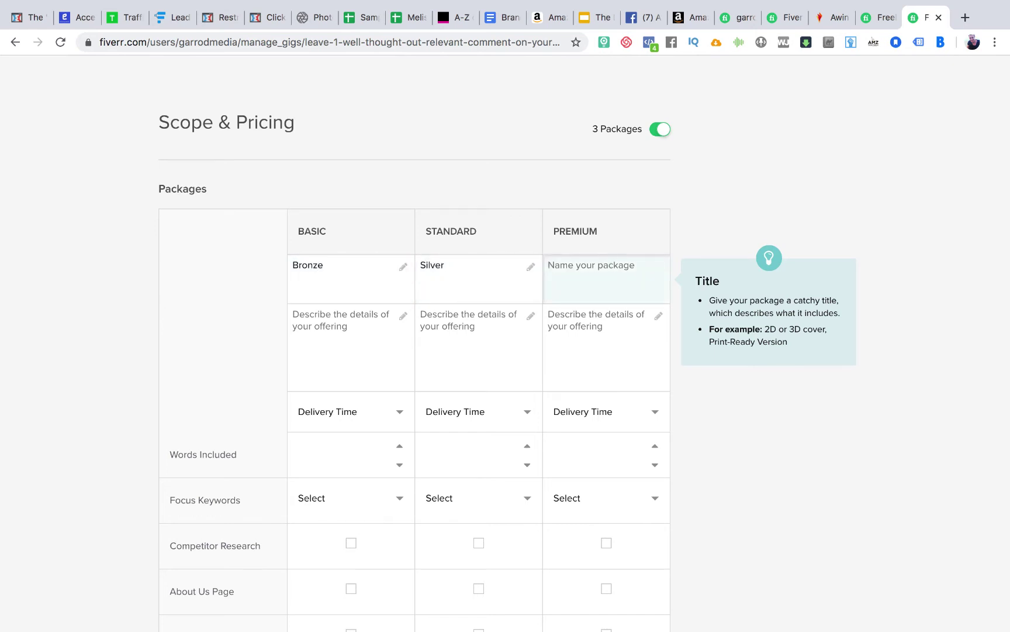
pyautogui.write('Gold')
pyautogui.press('Tab')
# Step: Describe the packages as '3 comments', '7 comments' and '25 comments'
pyautogui.click(359, 322)
pyautogui.write('3 co')
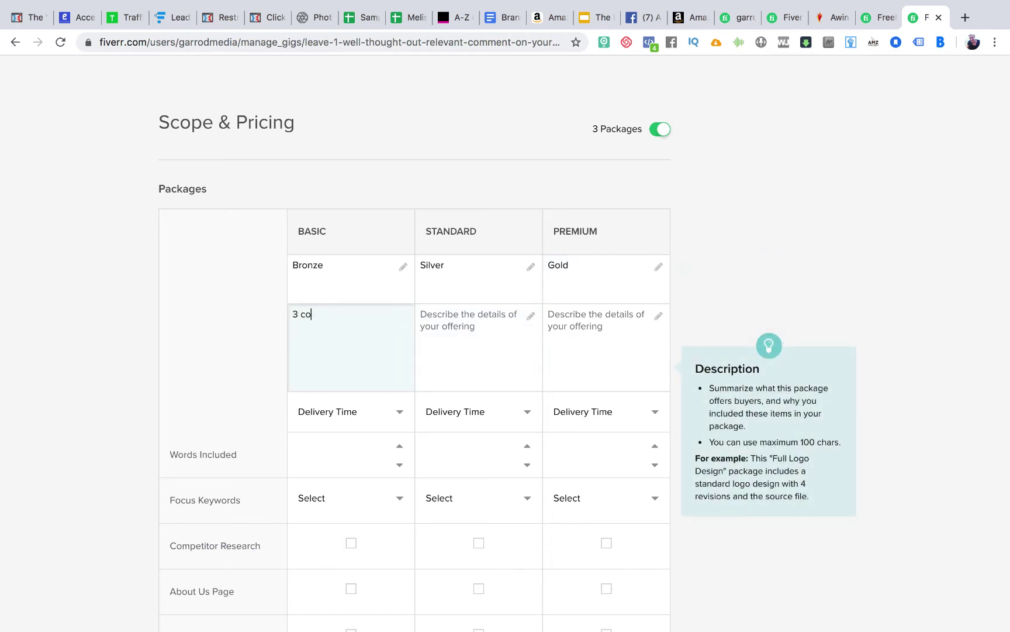
pyautogui.write('mments')
pyautogui.click(491, 318)
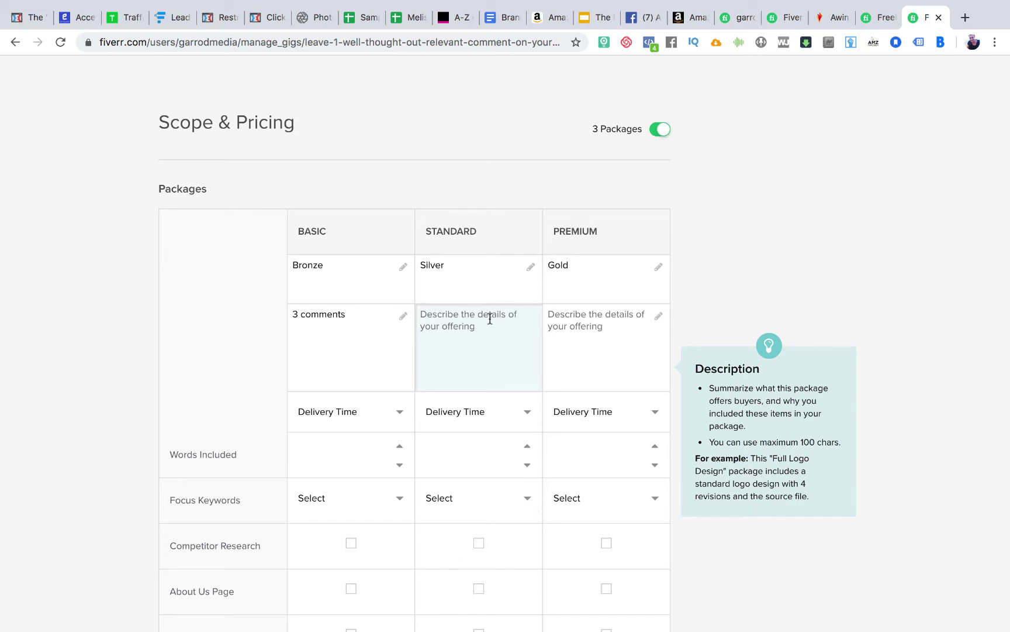
pyautogui.write('7 comments')
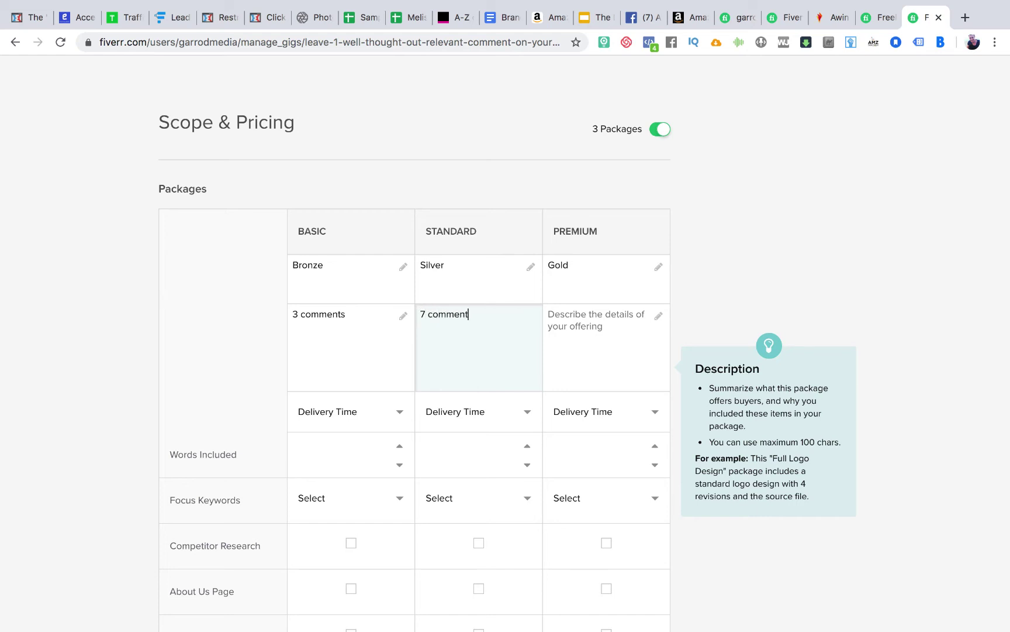
pyautogui.click(579, 328)
pyautogui.click(637, 274)
pyautogui.click(603, 309)
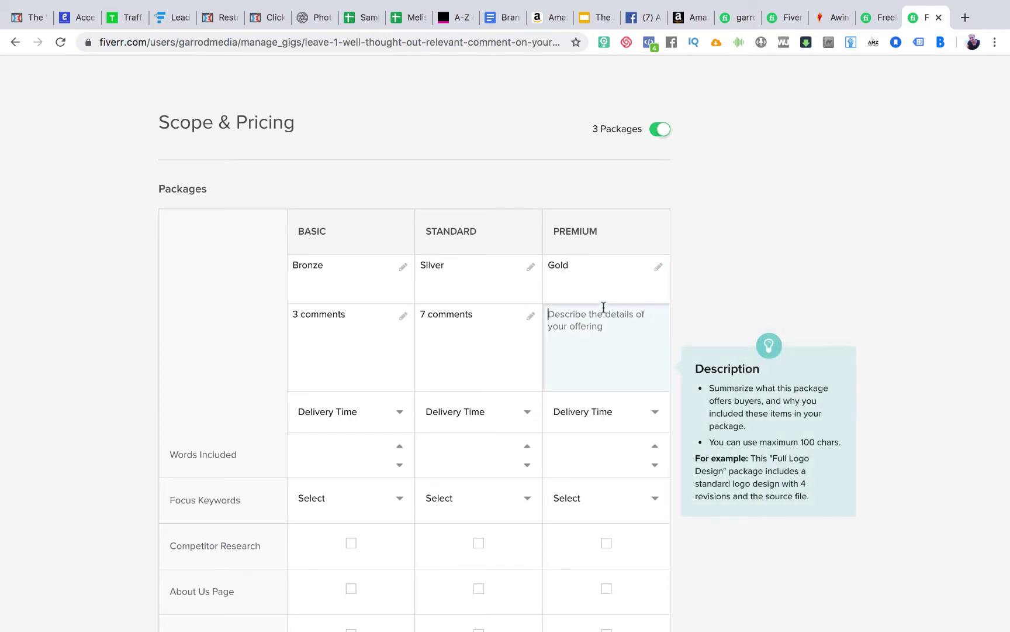
pyautogui.write('25 comments')
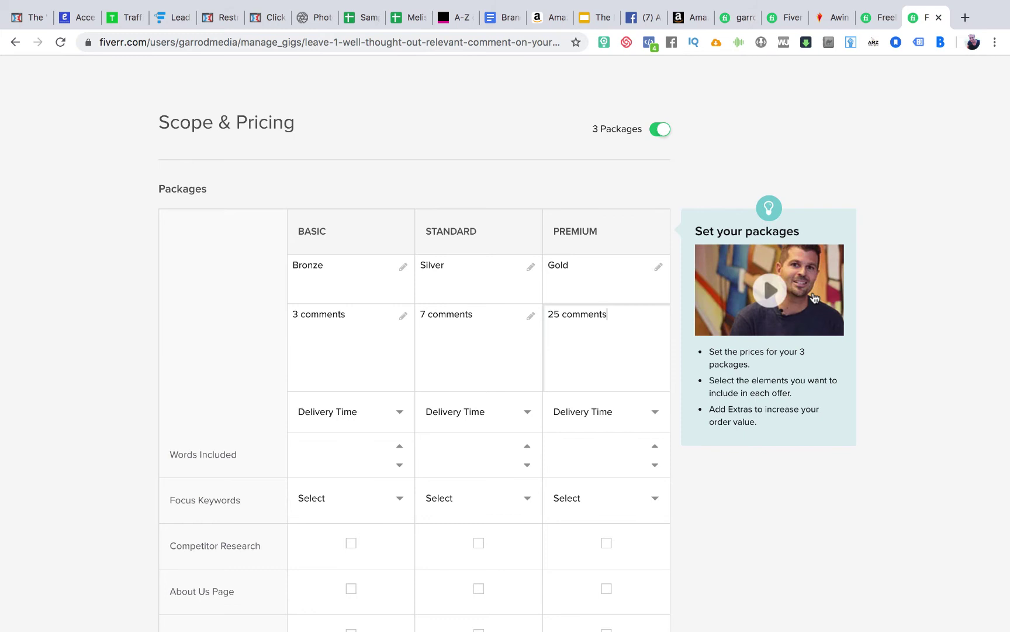
pyautogui.click(815, 299)
pyautogui.scroll(-3, 898, 376)
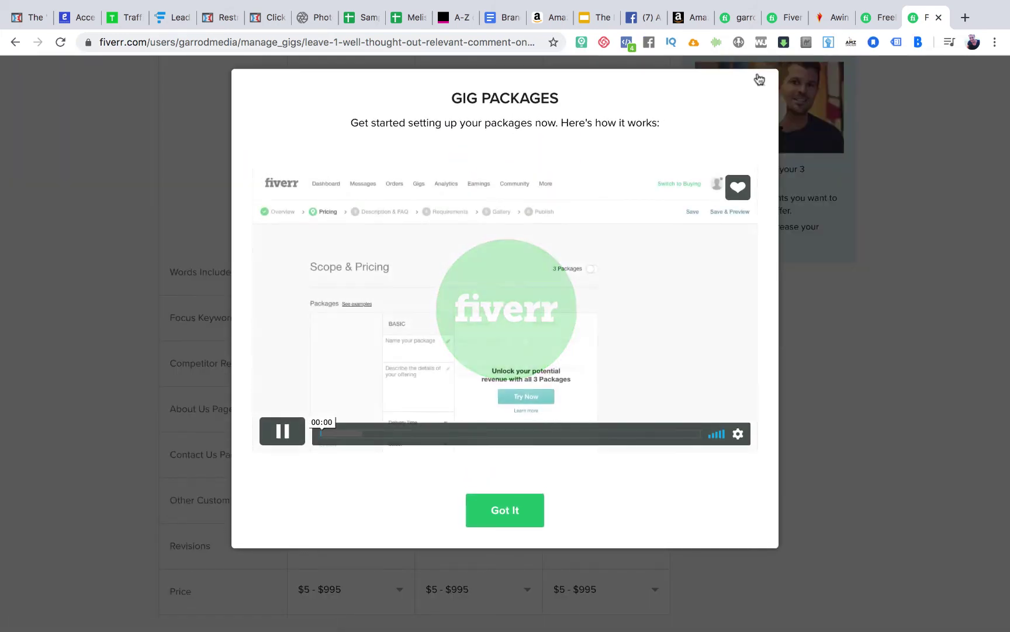
# Step: Give the Basic, Standard and Premium packages each a 1 Day Delivery time
pyautogui.click(760, 79)
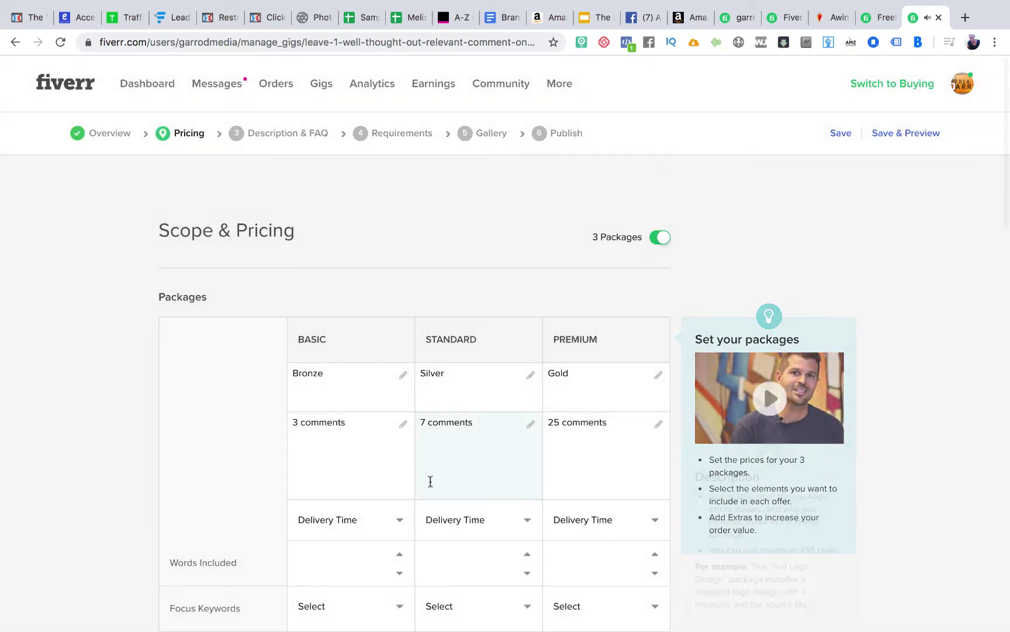
pyautogui.scroll(-2, 430, 480)
pyautogui.click(403, 399)
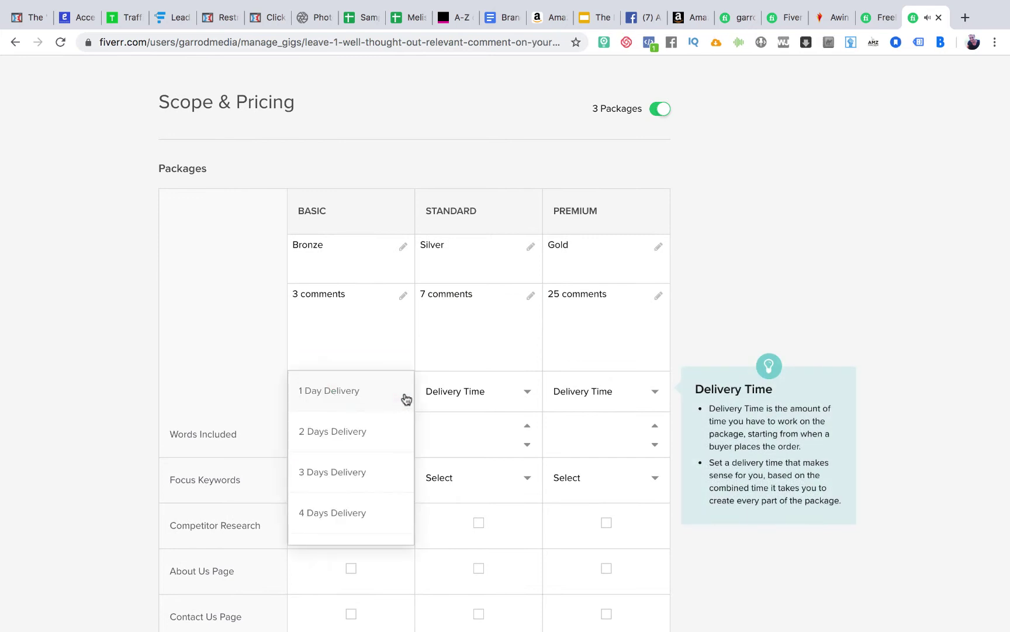
pyautogui.scroll(-5, 372, 479)
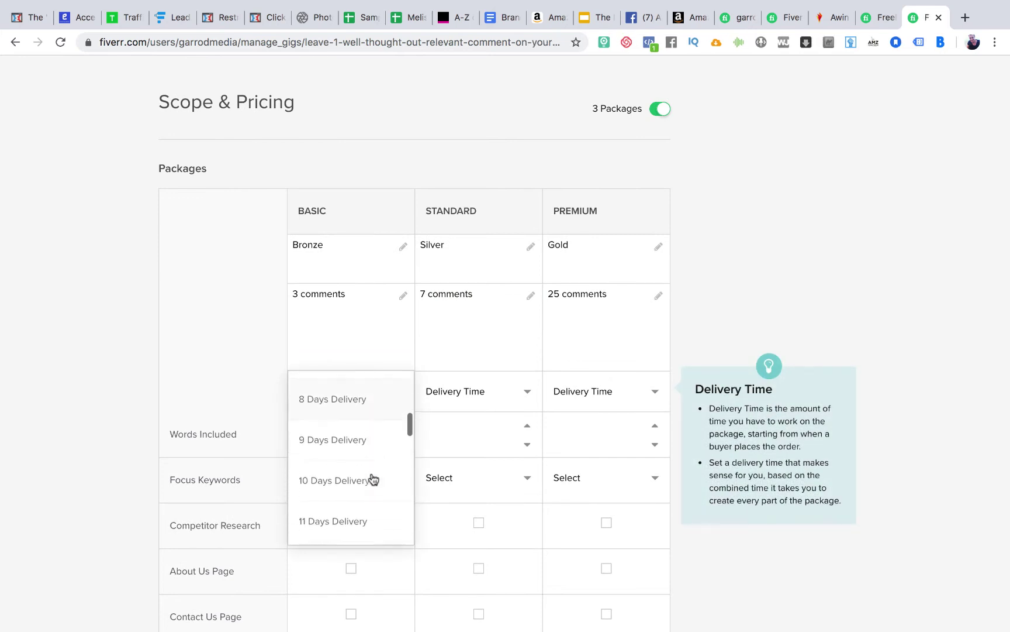
pyautogui.scroll(5, 372, 478)
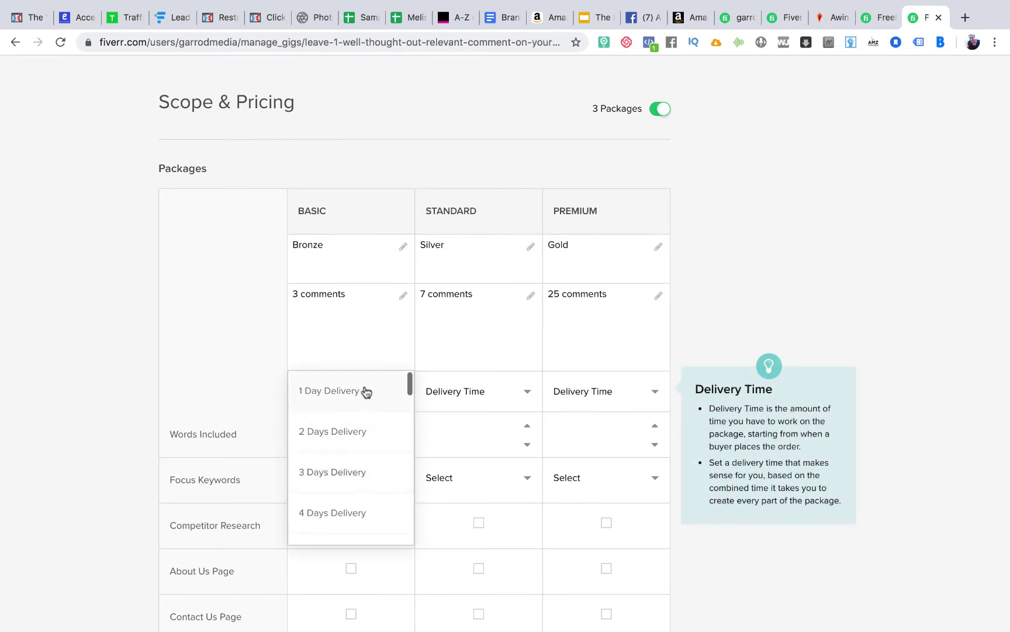
pyautogui.click(365, 391)
pyautogui.click(435, 395)
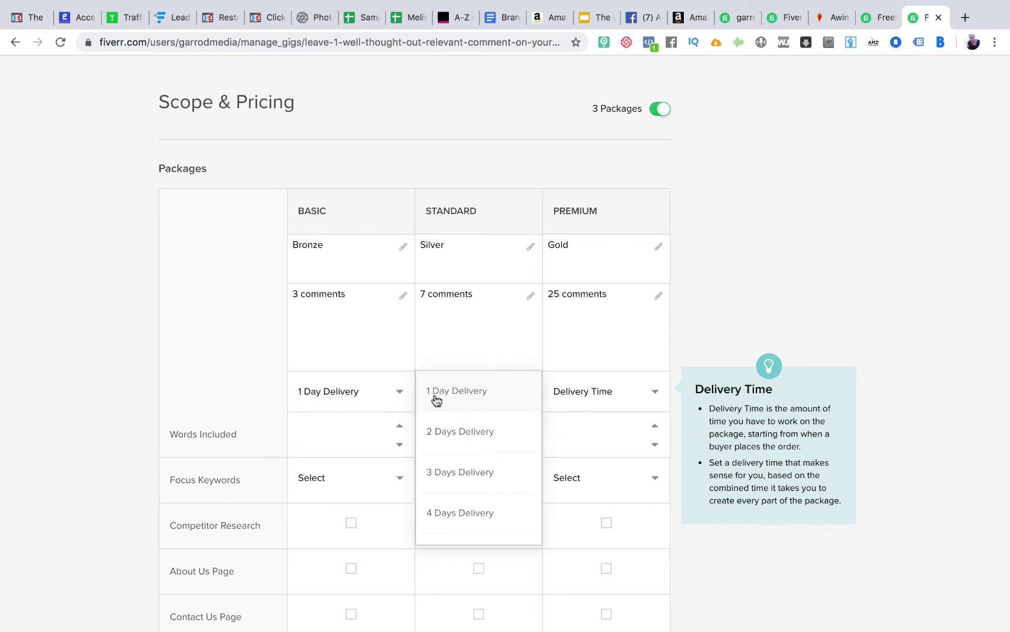
pyautogui.click(436, 400)
pyautogui.click(558, 403)
pyautogui.click(560, 404)
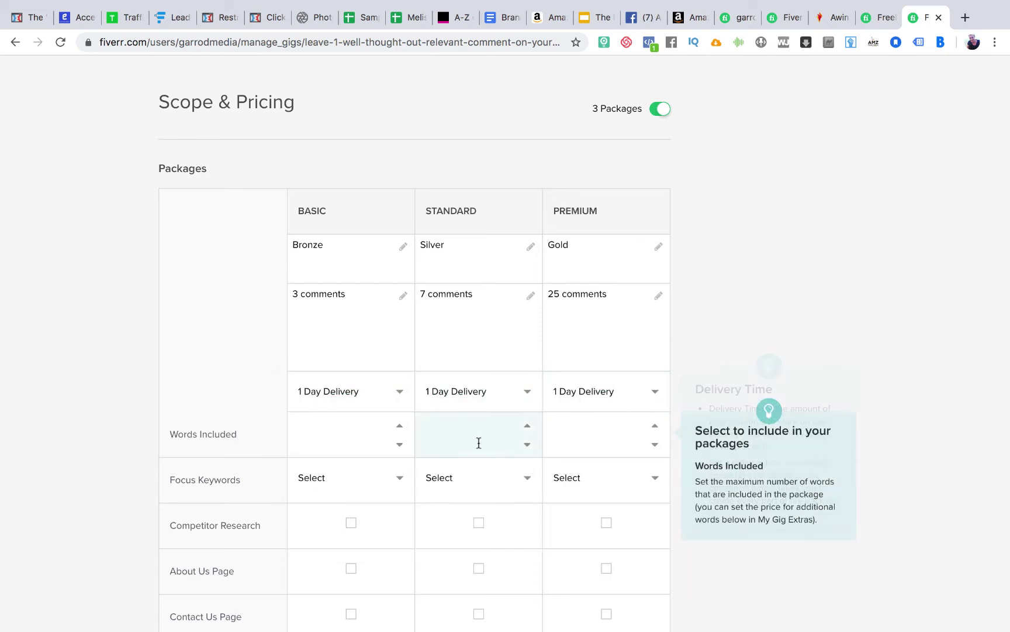
pyautogui.scroll(-2, 478, 442)
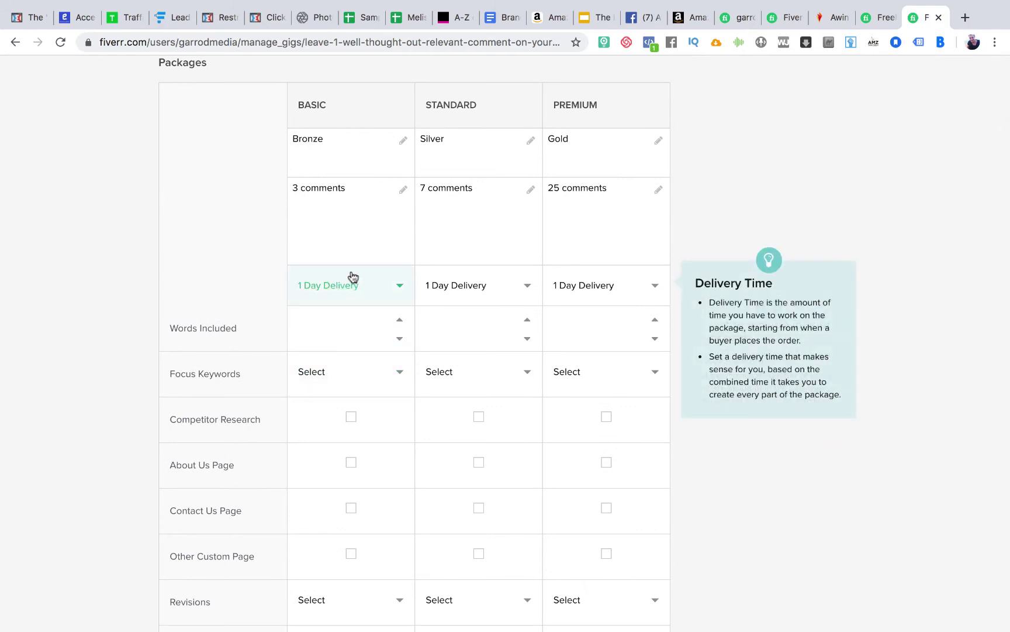
# Step: Enter words included of 150 for Bronze and 350 for Silver
pyautogui.click(334, 331)
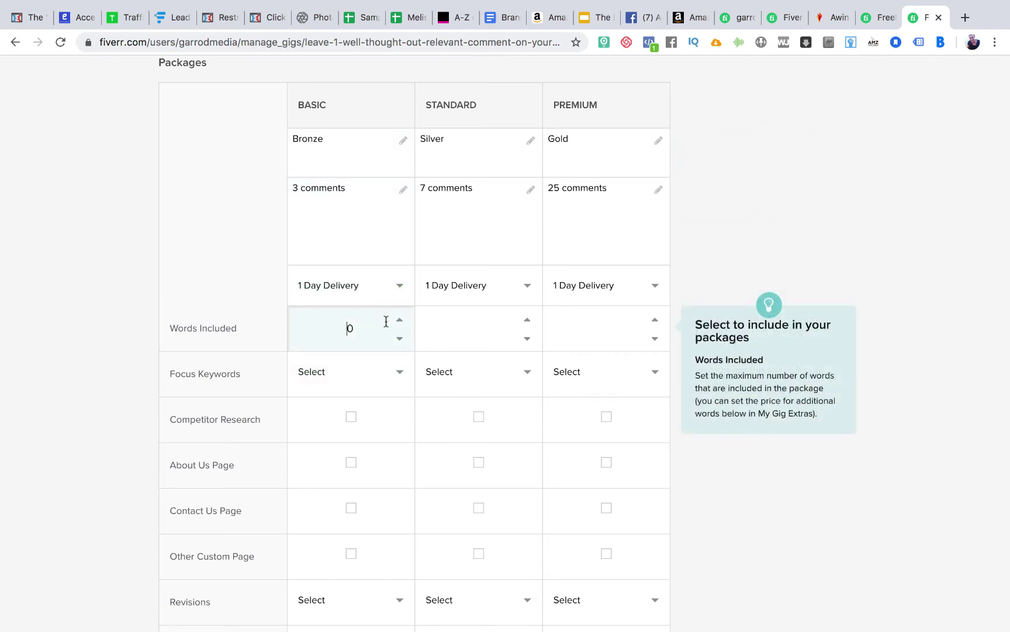
pyautogui.click(474, 328)
pyautogui.write('10')
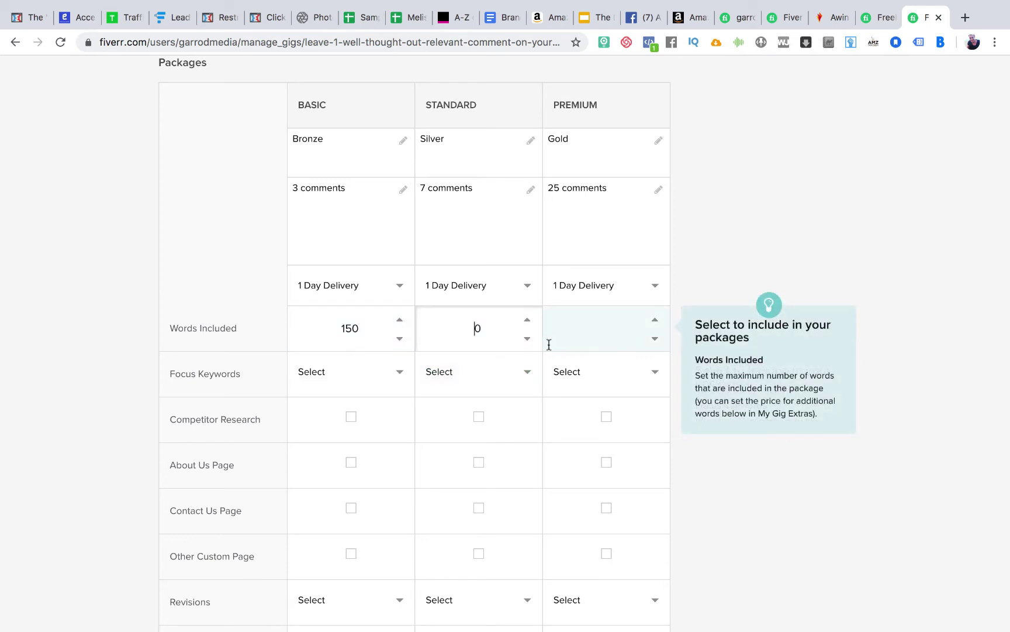
pyautogui.write('350')
pyautogui.press('BackSpace')
pyautogui.click(596, 319)
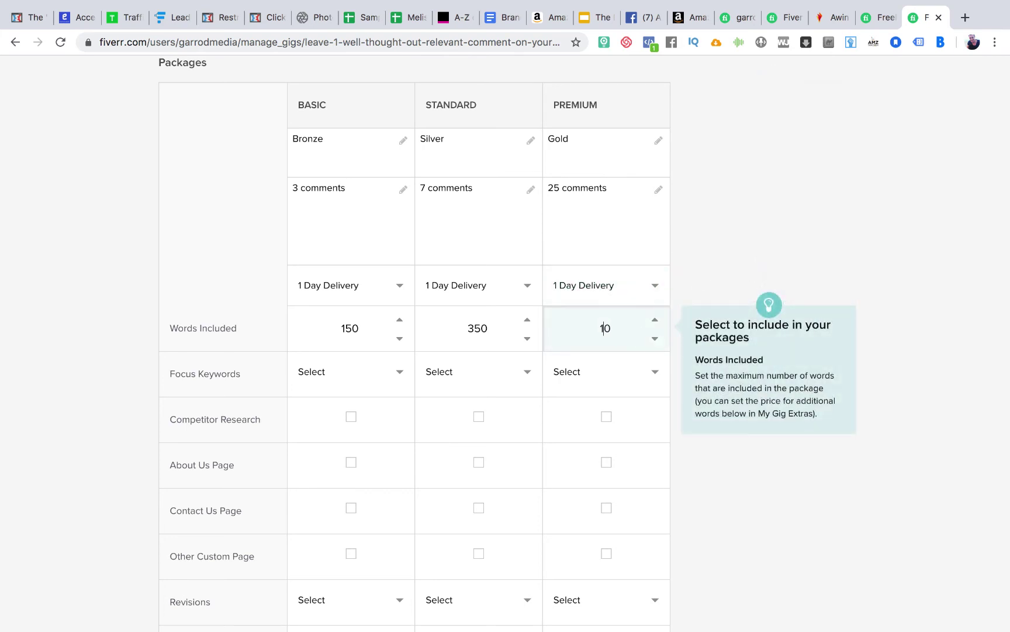
# Step: Finish Gold's word count at 1000 and tick Other Custom Page for Basic, Standard and Premium
pyautogui.write('00')
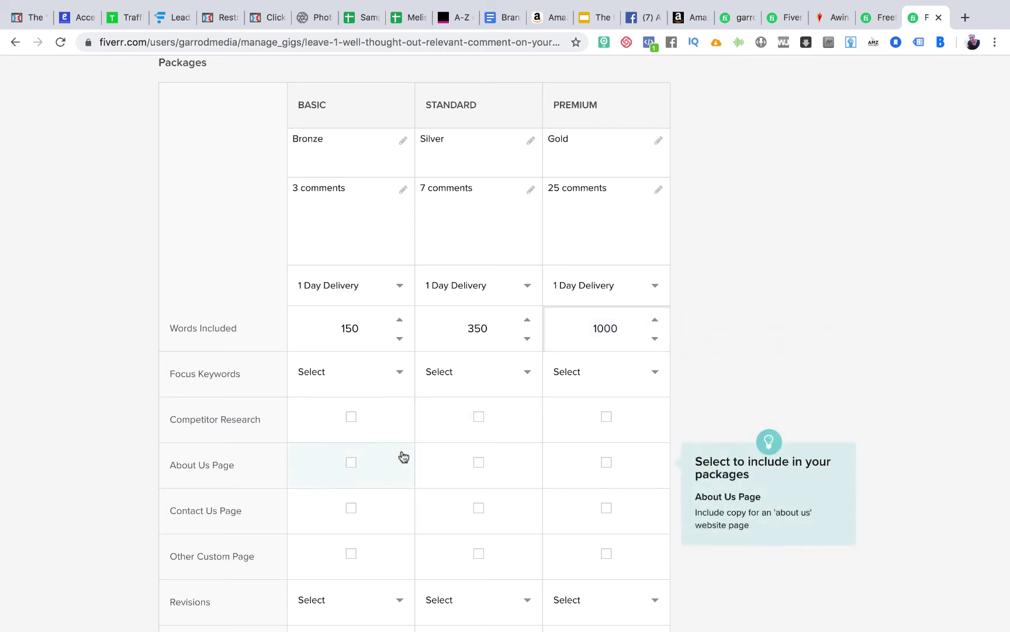
pyautogui.scroll(-2, 403, 457)
pyautogui.scroll(-2, 103, 439)
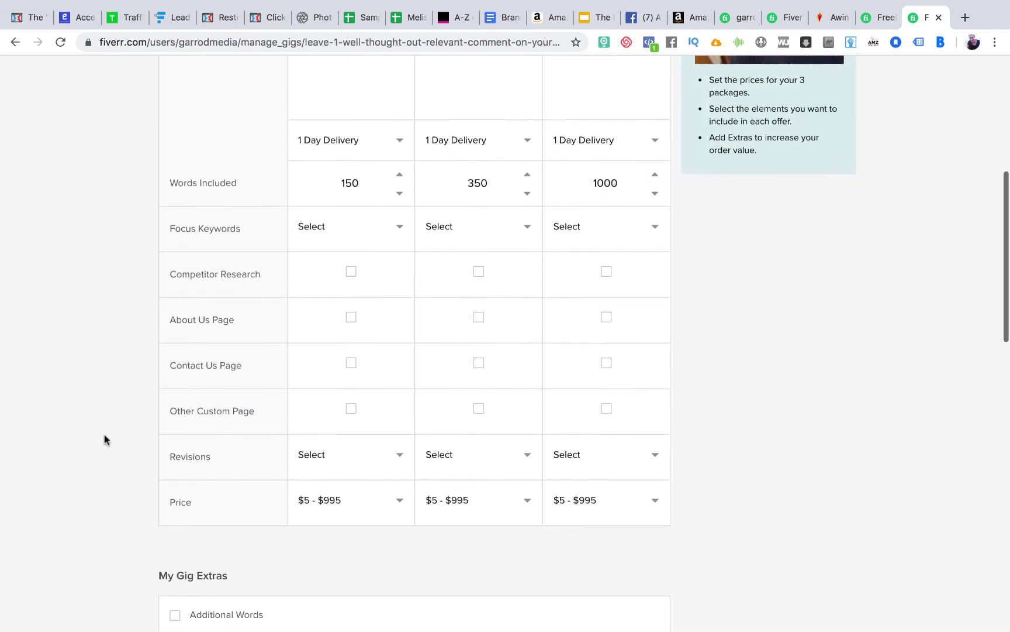
pyautogui.scroll(-1, 103, 440)
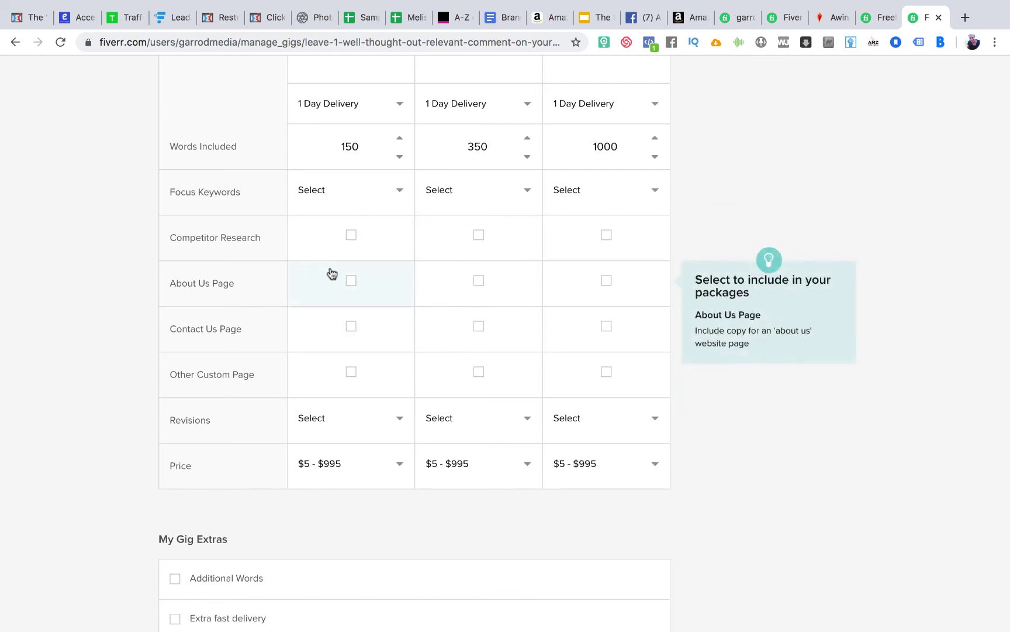
pyautogui.scroll(-2, 336, 230)
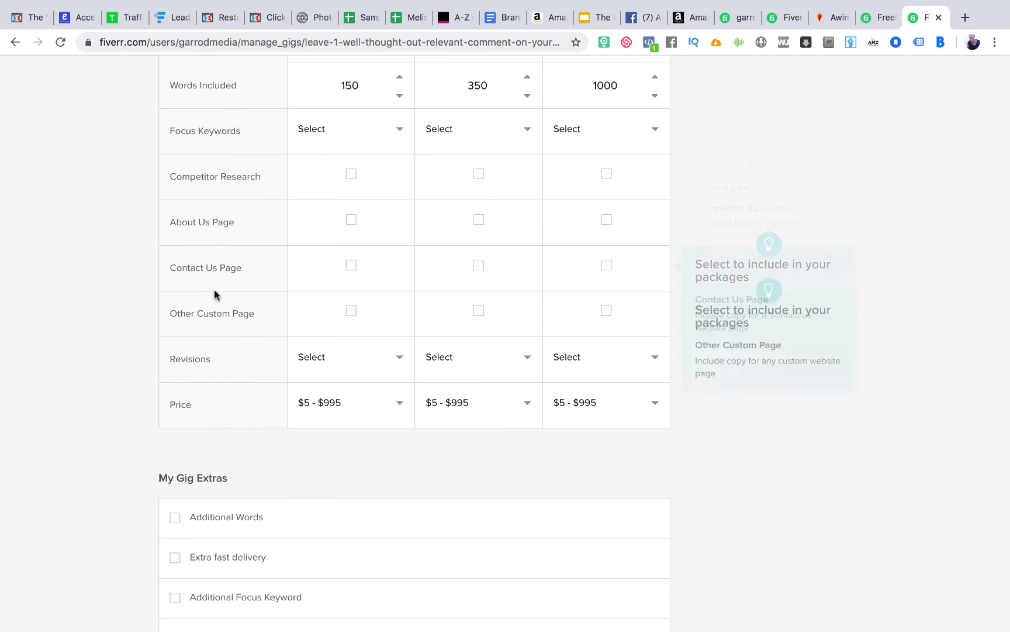
pyautogui.scroll(5, 214, 293)
pyautogui.scroll(-3, 214, 293)
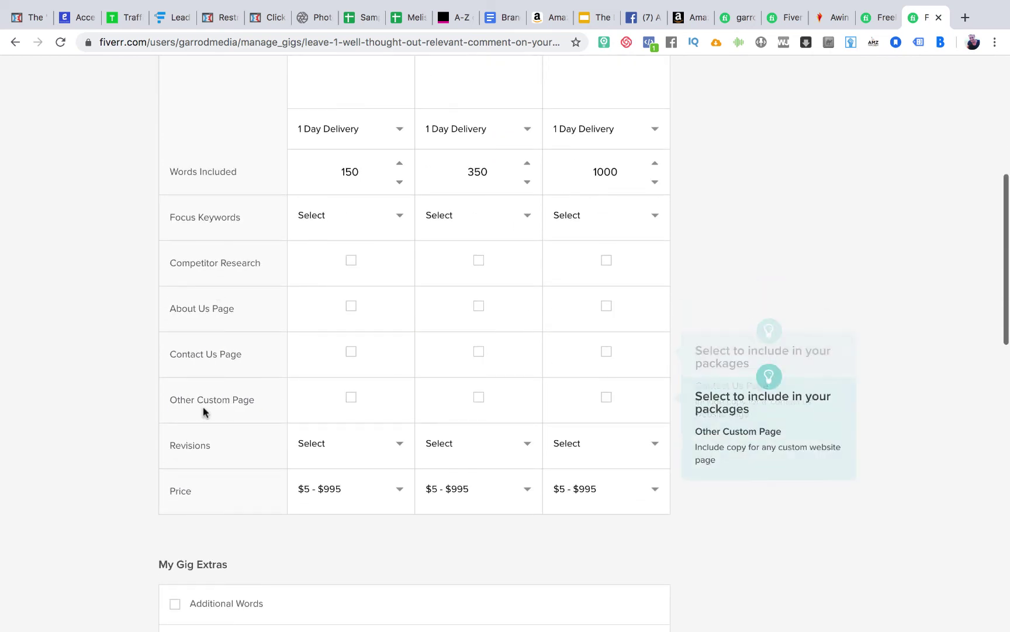
pyautogui.click(352, 400)
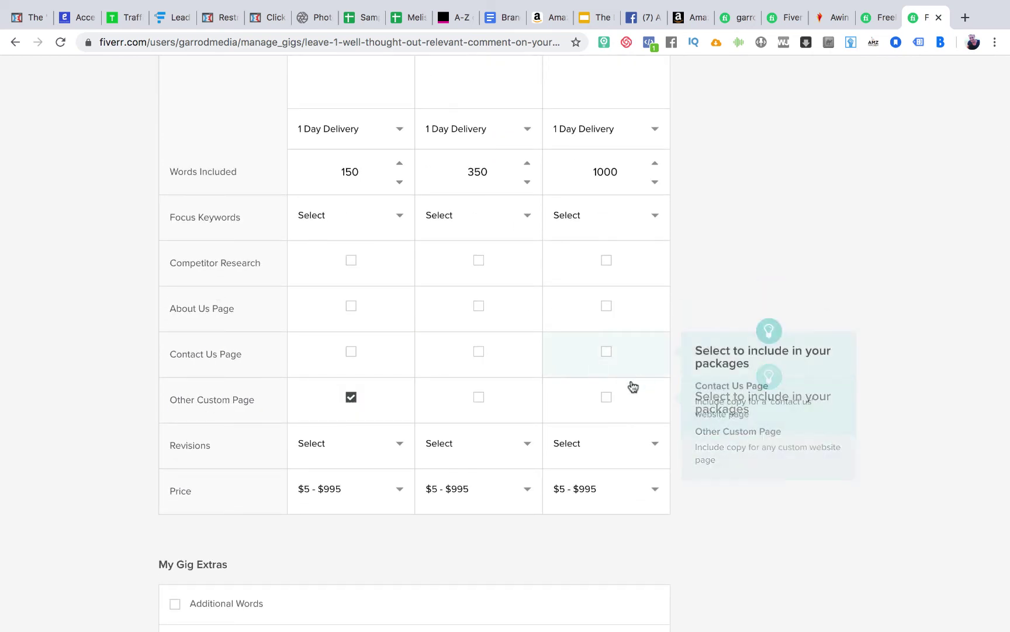
pyautogui.click(491, 401)
pyautogui.click(605, 397)
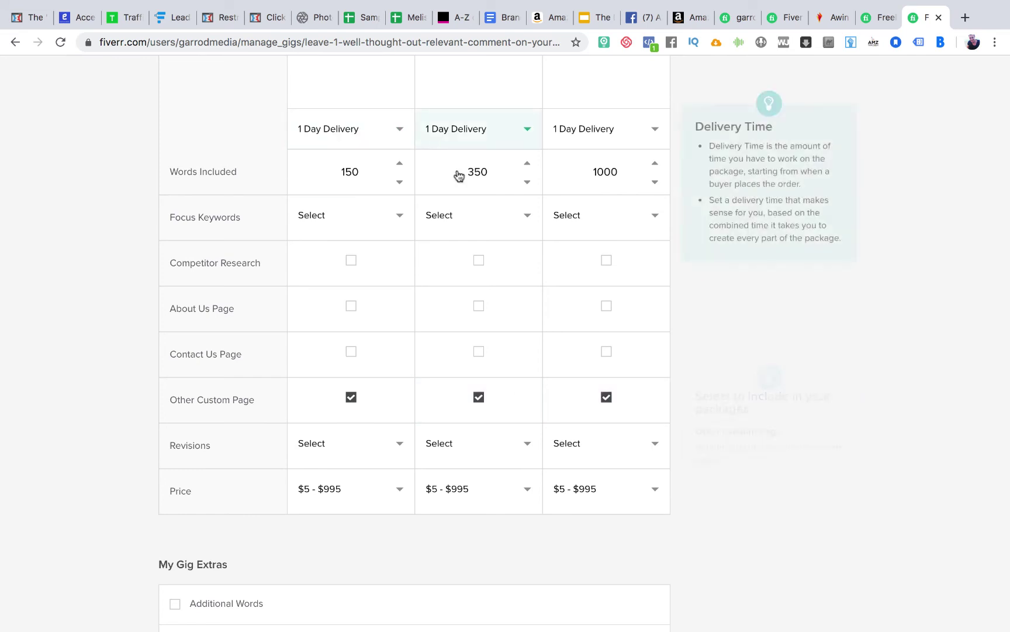
pyautogui.scroll(2, 494, 132)
pyautogui.scroll(-5, 495, 132)
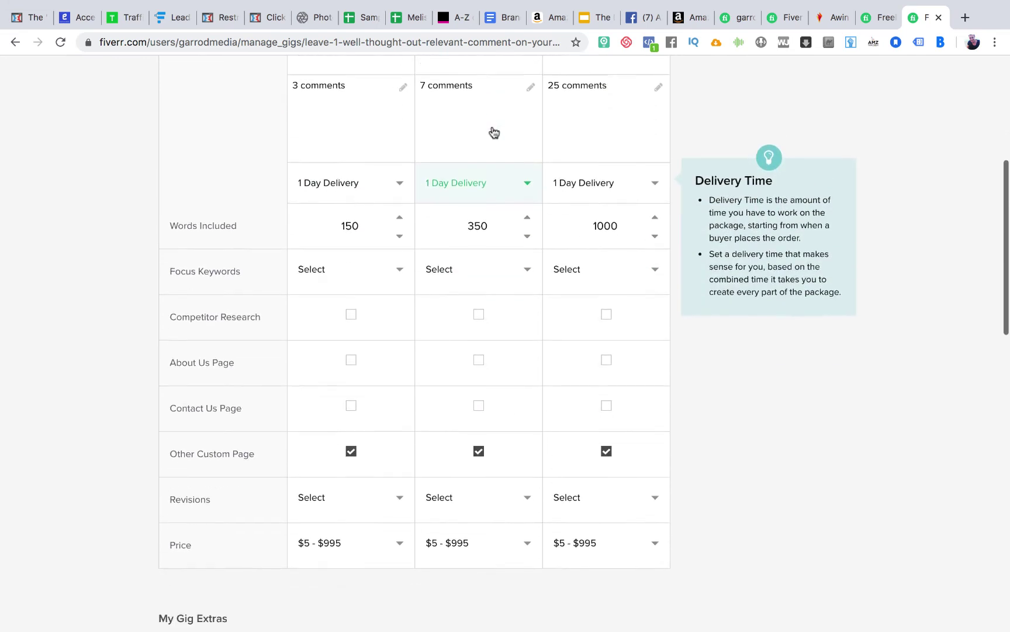
# Step: Price the Basic, Standard and Premium packages at $5, $10 and $15
pyautogui.click(372, 275)
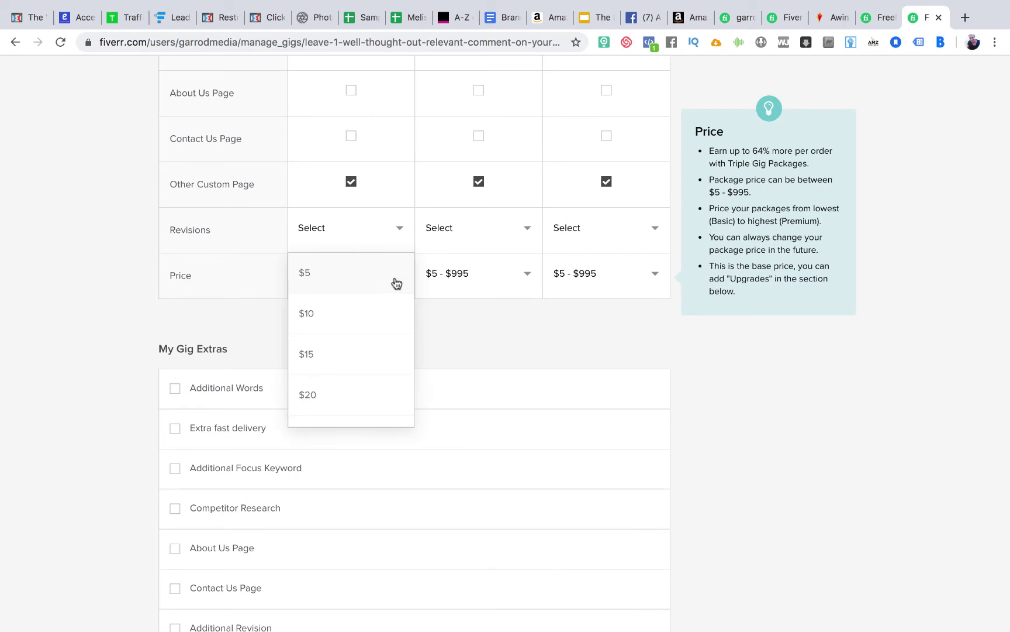
pyautogui.click(369, 272)
pyautogui.click(468, 272)
pyautogui.click(467, 312)
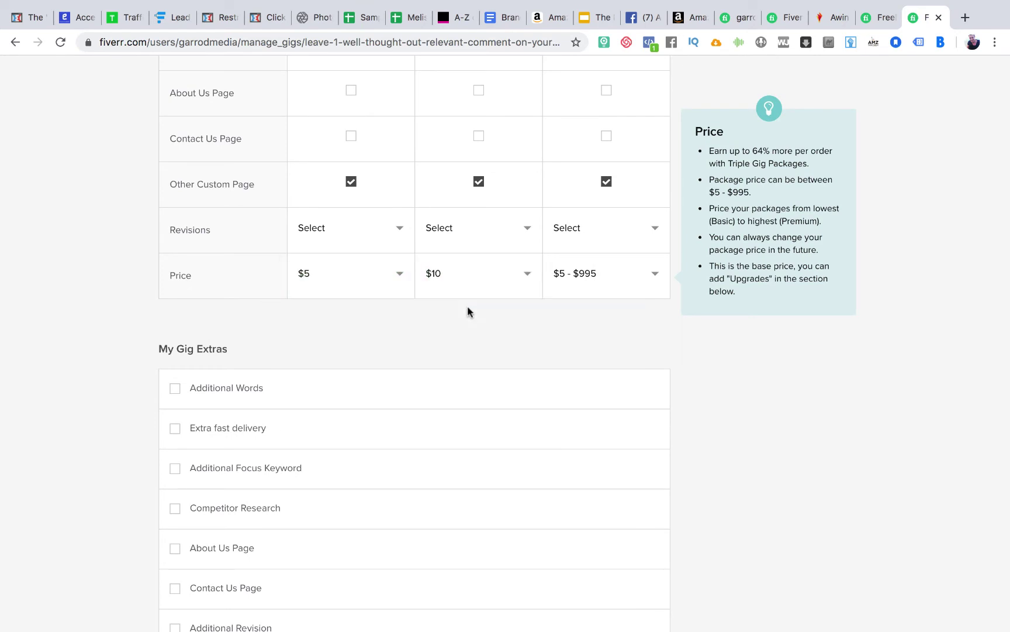
pyautogui.click(603, 292)
pyautogui.click(581, 355)
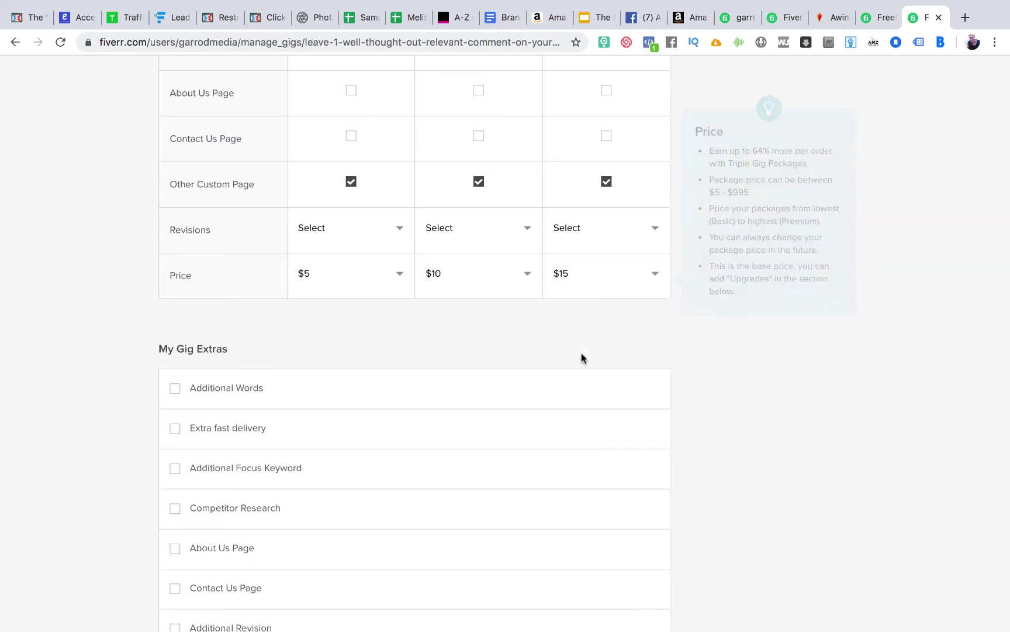
pyautogui.click(602, 269)
pyautogui.scroll(-5, 594, 327)
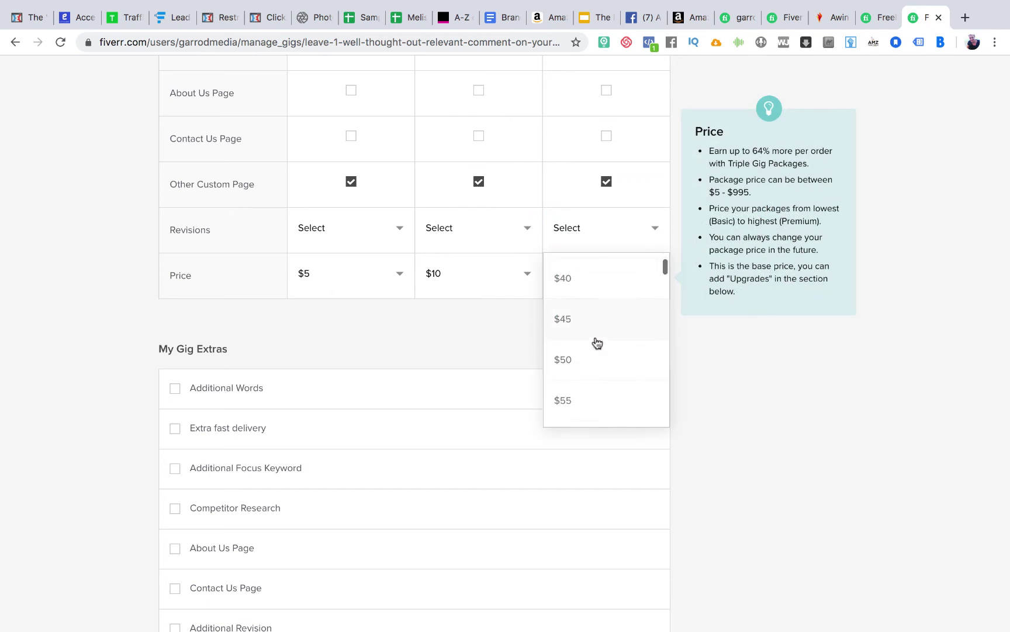
pyautogui.click(752, 382)
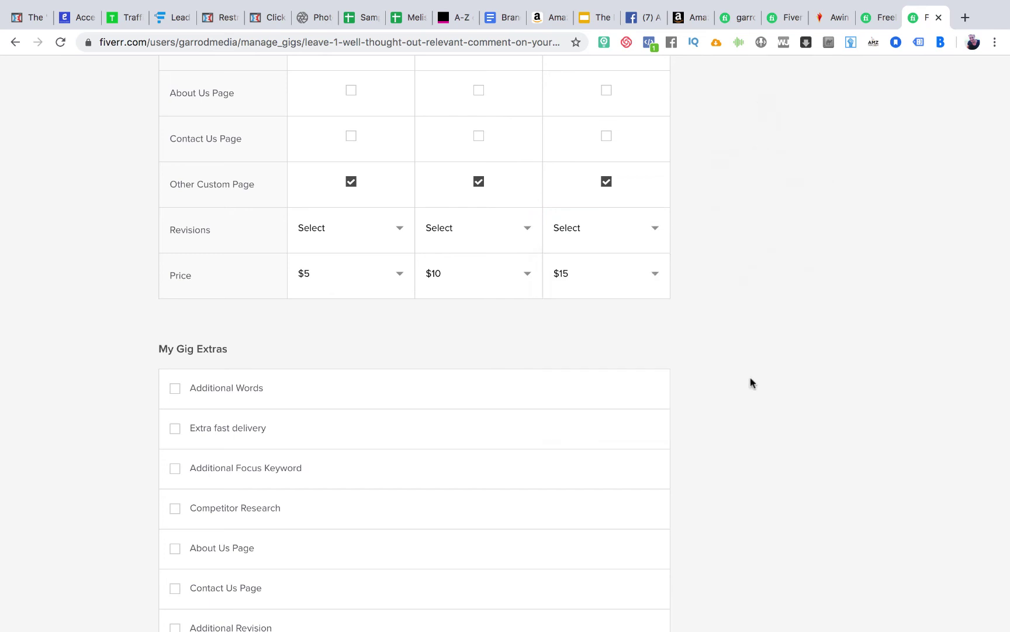
# Step: Give each of the three packages 1 revision
pyautogui.click(395, 231)
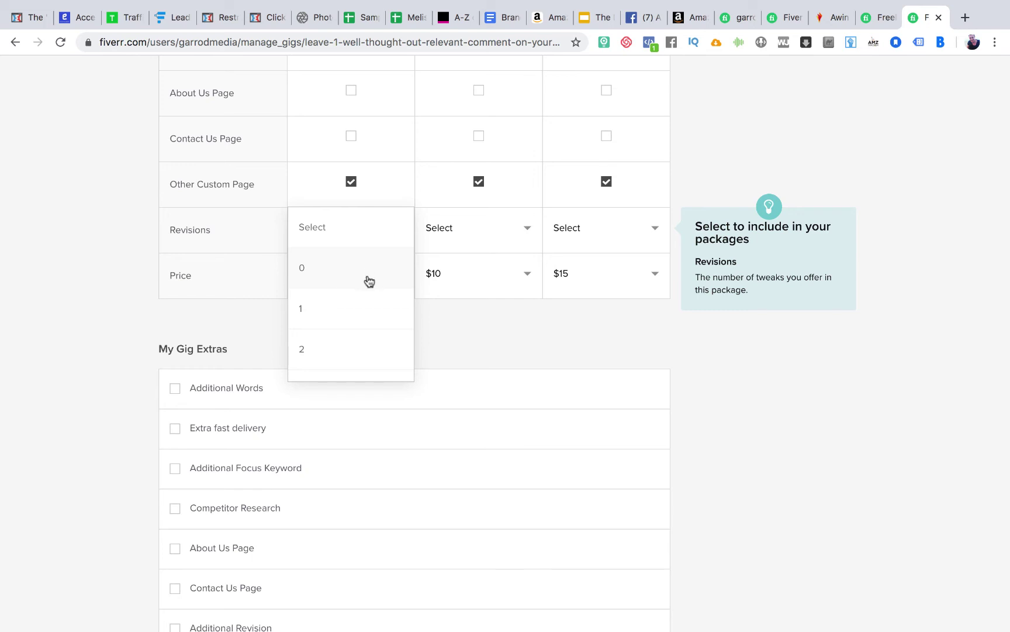
pyautogui.click(348, 309)
pyautogui.click(497, 237)
pyautogui.click(489, 319)
pyautogui.click(578, 228)
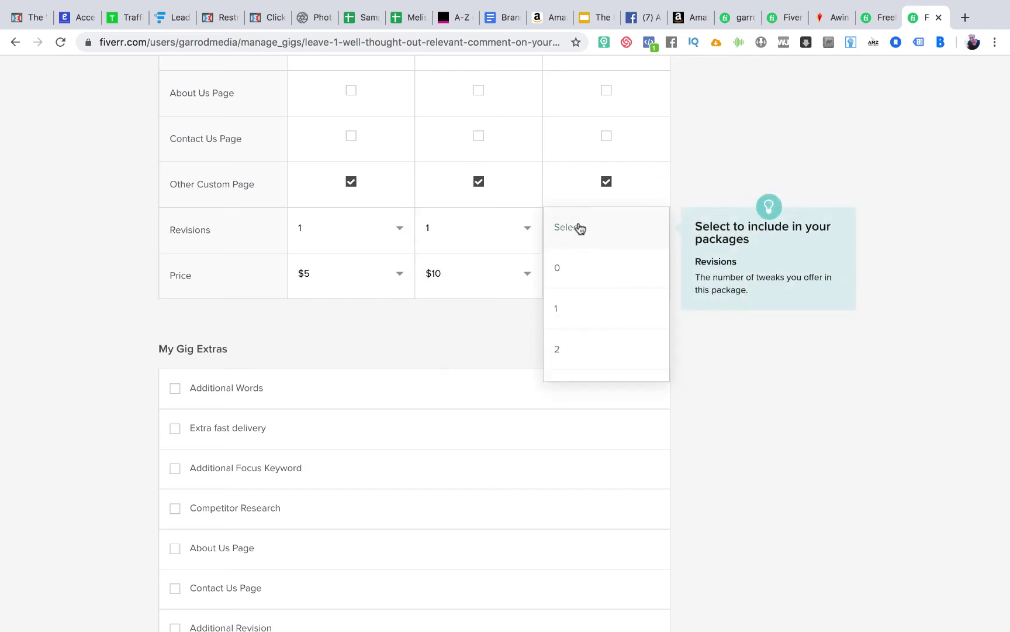
pyautogui.click(580, 307)
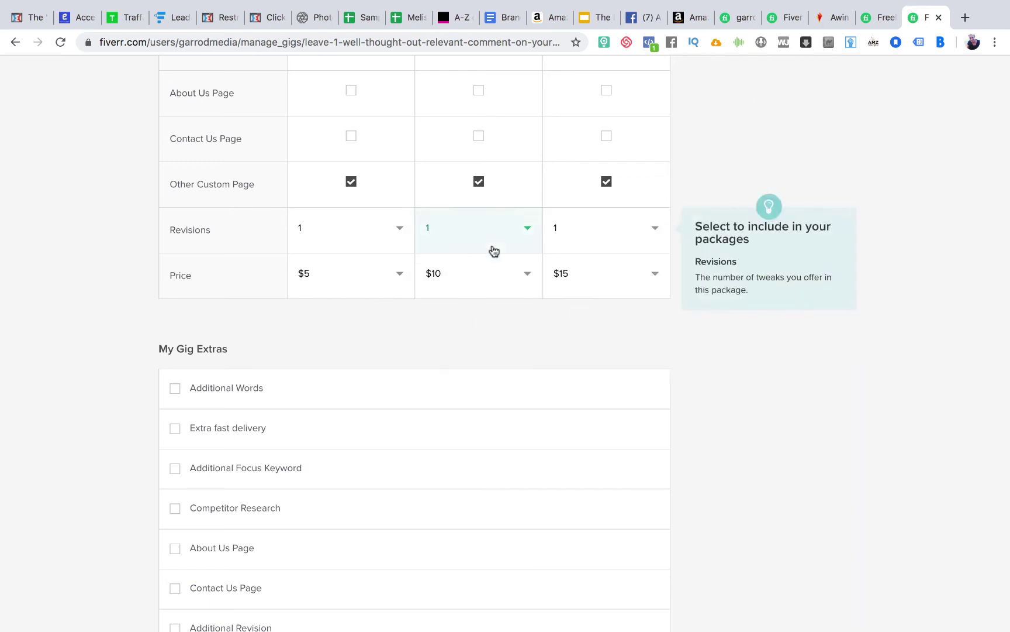
pyautogui.scroll(6, 494, 250)
pyautogui.scroll(3, 493, 245)
pyautogui.scroll(-2, 490, 246)
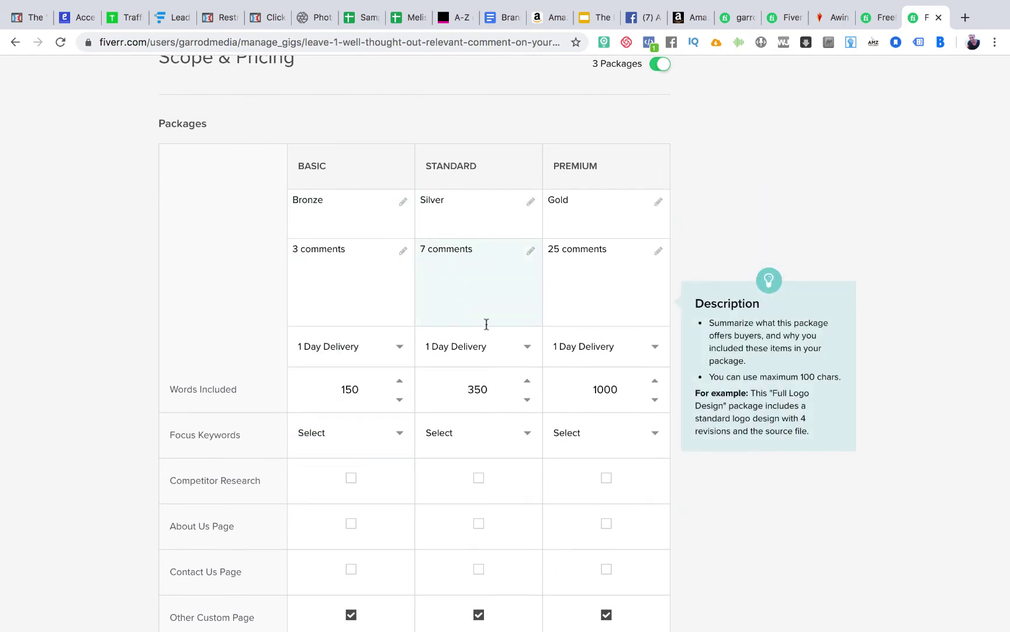
# Step: Add the Additional Words extra, charging $5 per 100 words on Basic
pyautogui.scroll(-8, 485, 322)
pyautogui.scroll(-2, 485, 328)
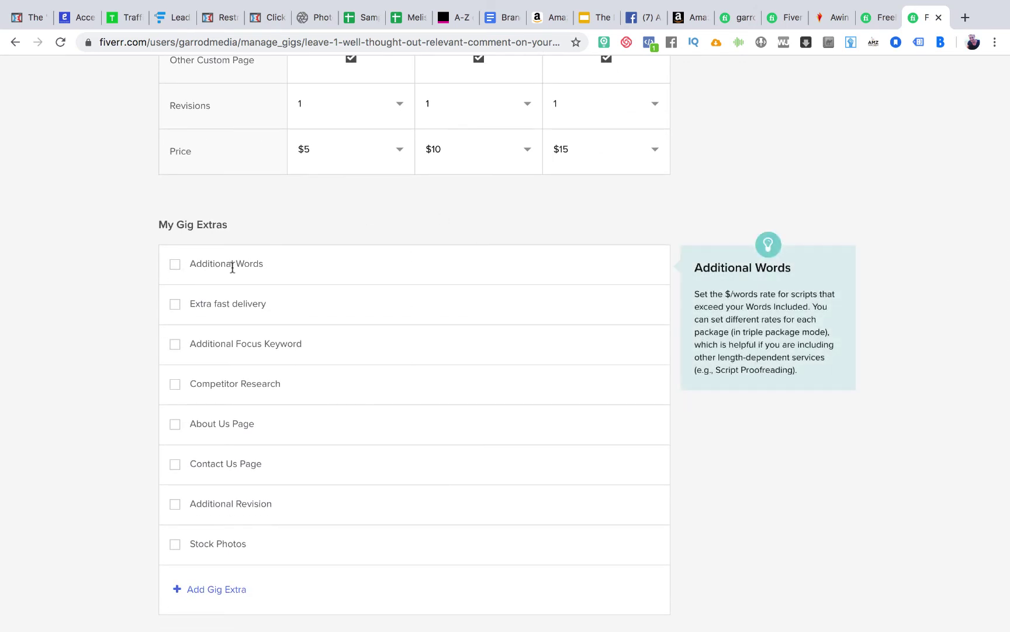
pyautogui.click(175, 264)
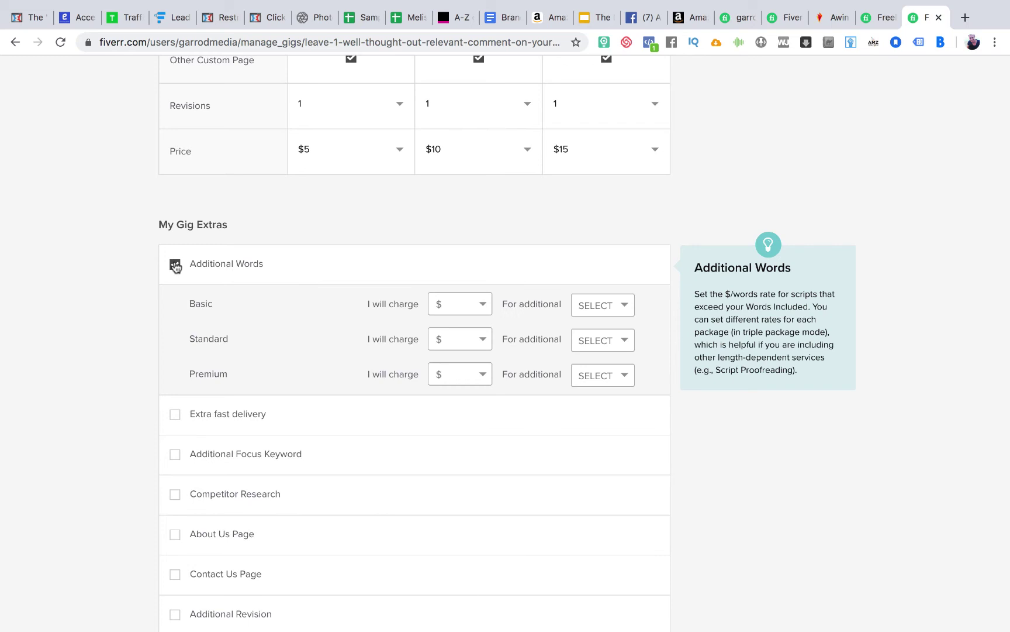
pyautogui.click(474, 309)
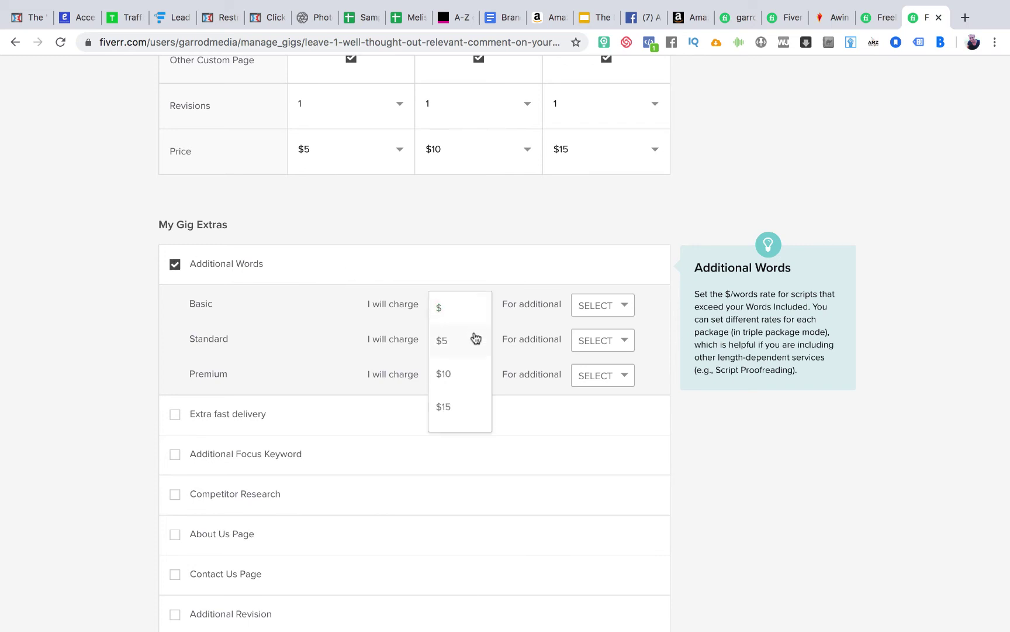
pyautogui.click(475, 339)
pyautogui.click(612, 310)
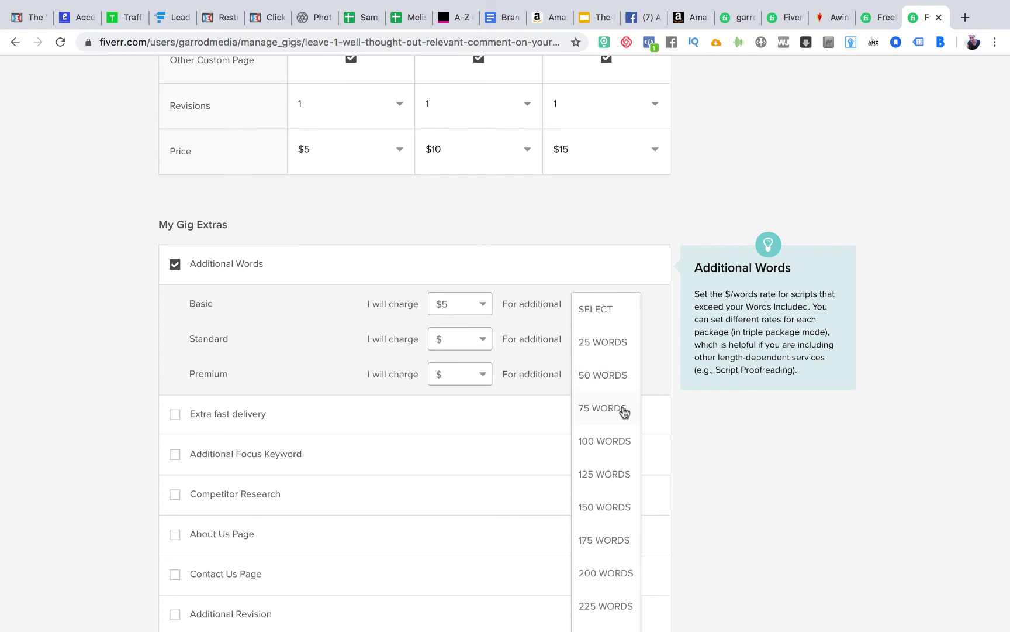
pyautogui.click(613, 434)
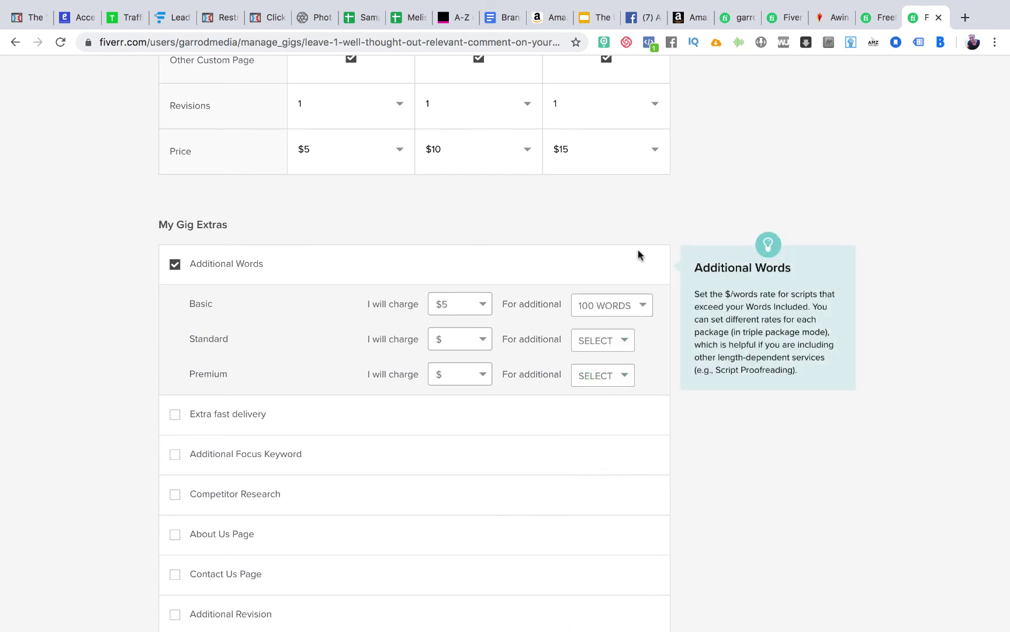
# Step: Tick the Extra fast delivery extra, leaving its Basic delivery time unchanged
pyautogui.scroll(-3, 220, 289)
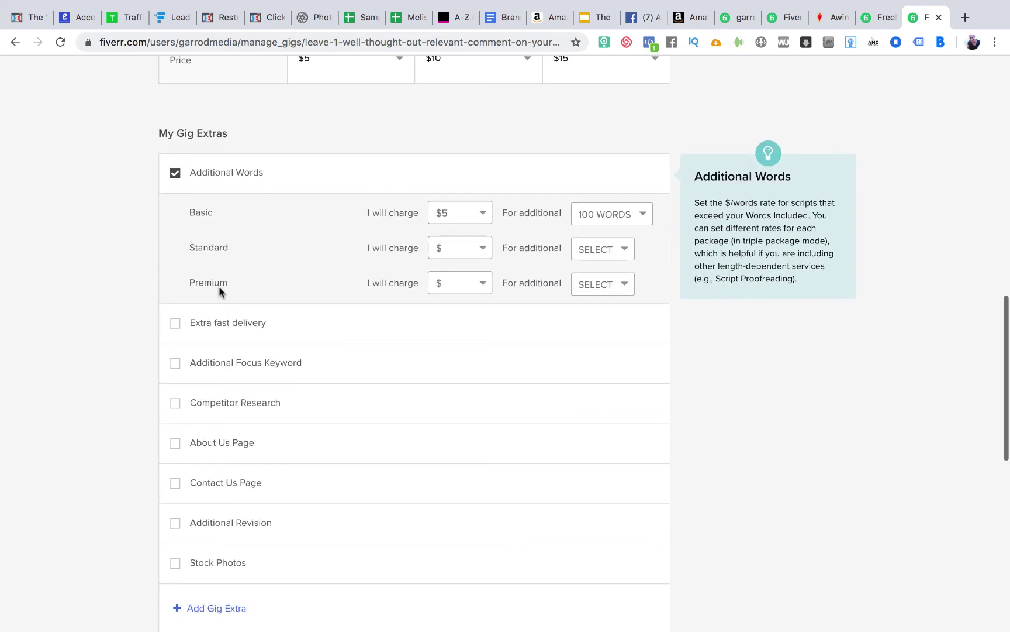
pyautogui.scroll(-2, 218, 284)
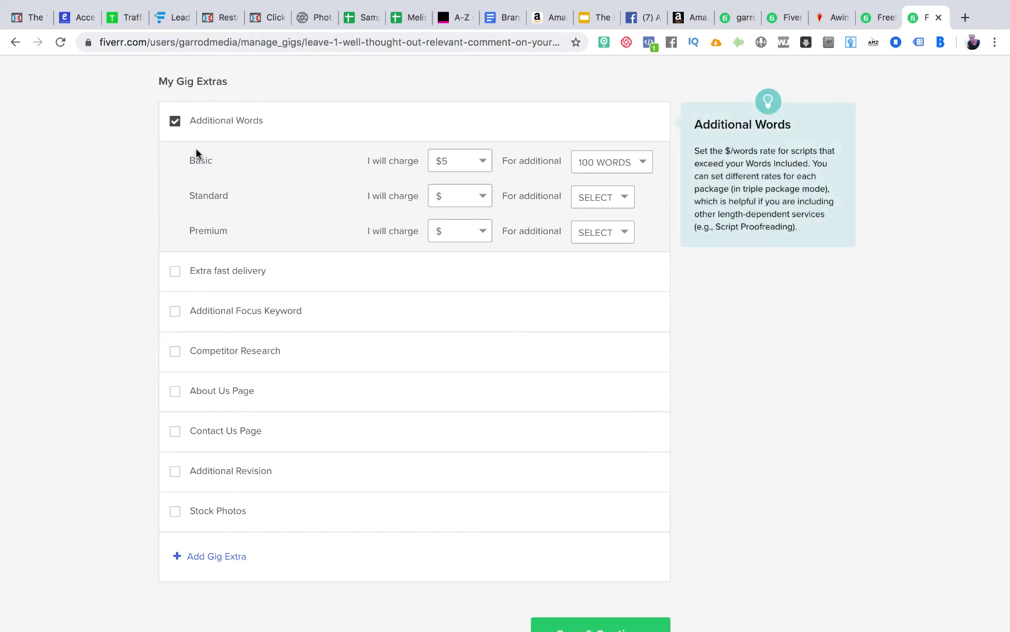
pyautogui.click(174, 272)
pyautogui.click(482, 309)
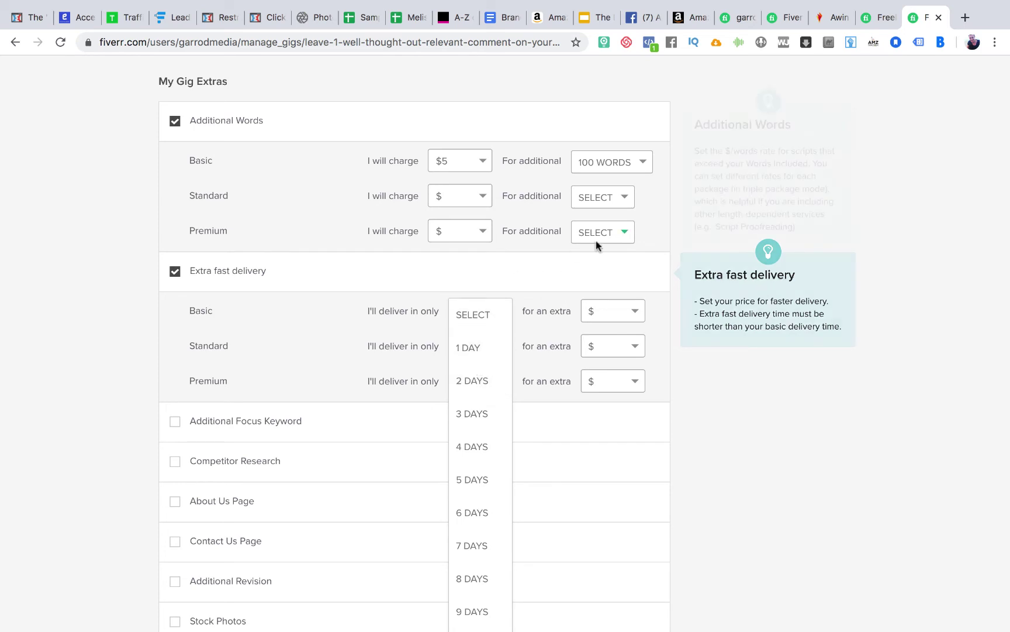
pyautogui.click(702, 369)
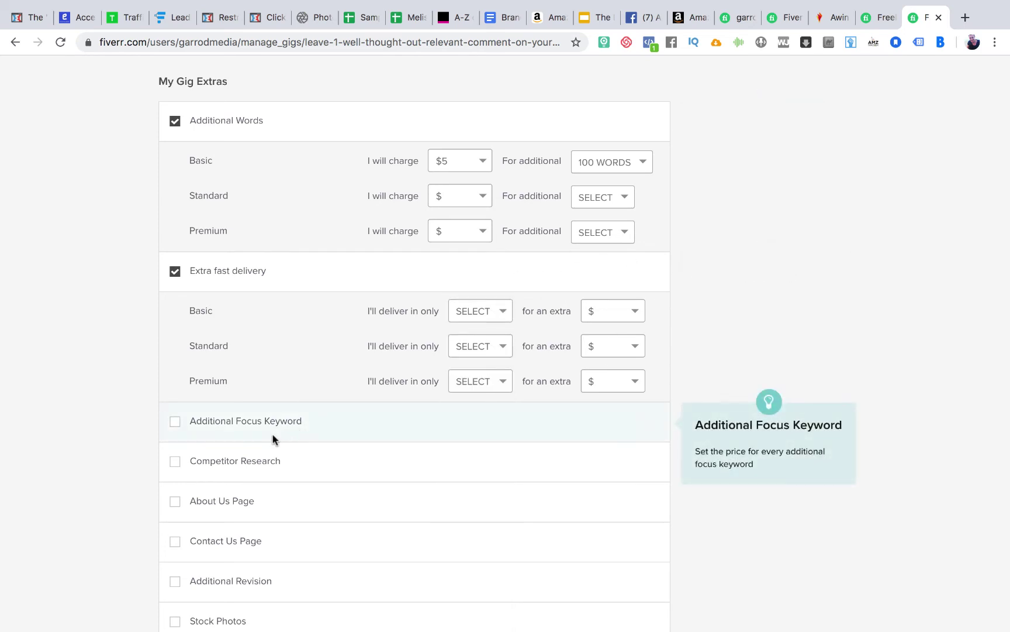
pyautogui.scroll(-3, 273, 438)
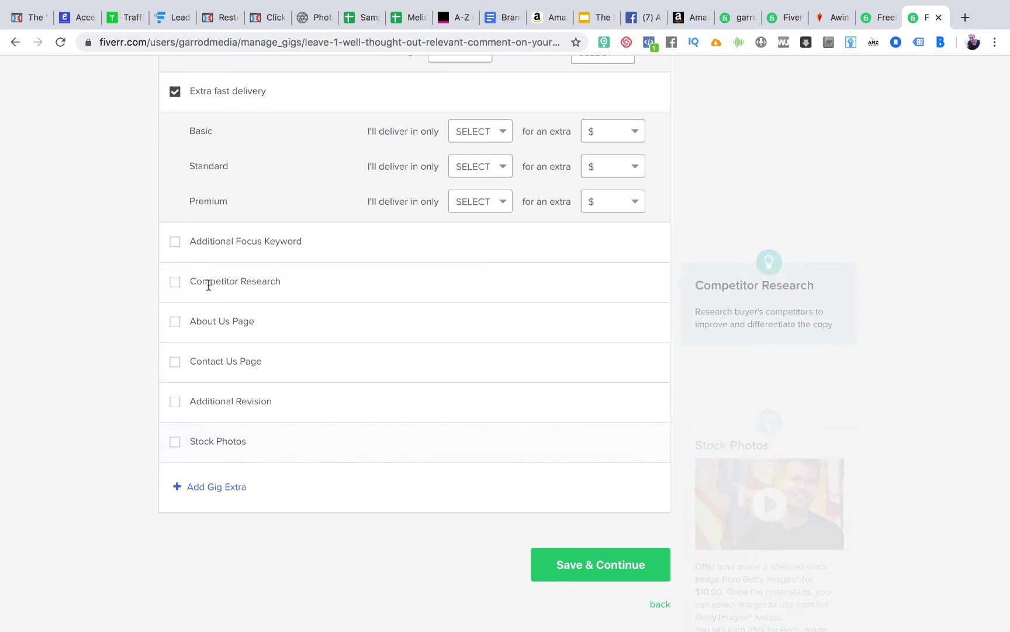
# Step: Untick the Additional Words and Extra fast delivery extras and save the Pricing step
pyautogui.click(610, 553)
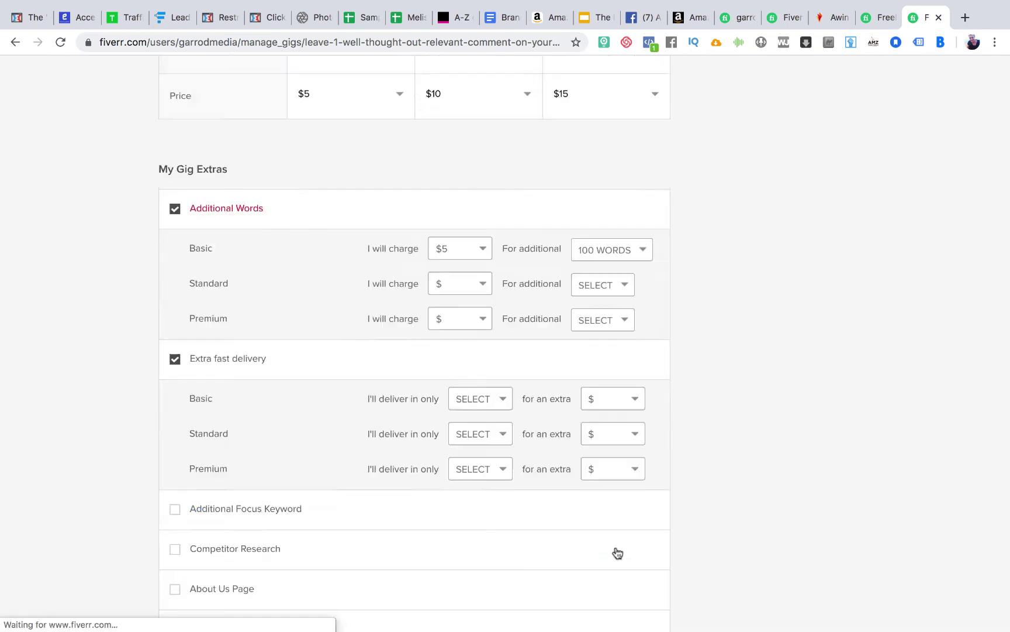
pyautogui.scroll(-3, 444, 413)
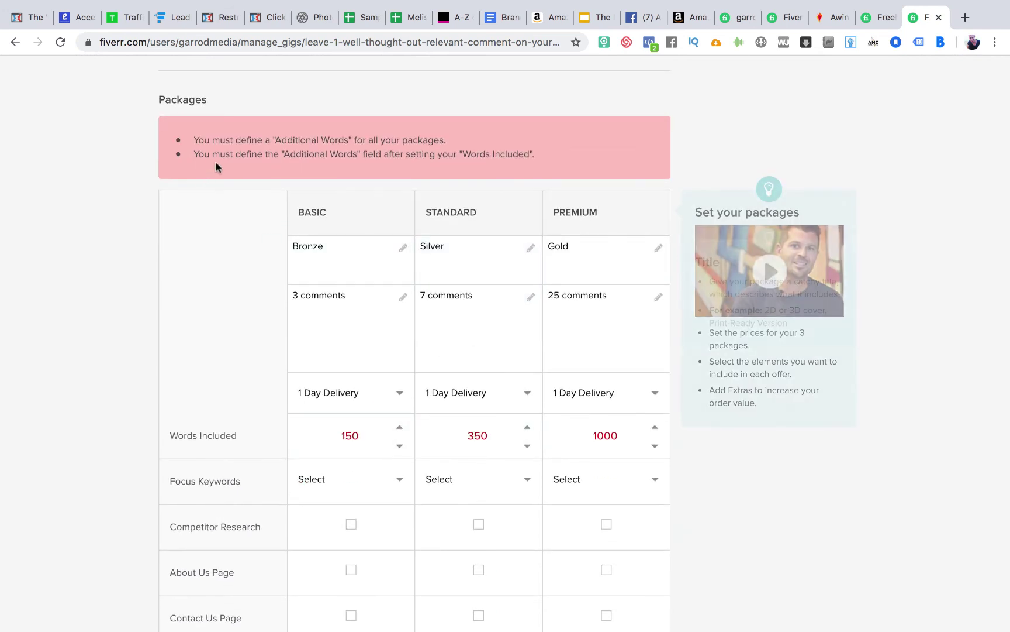
pyautogui.scroll(-8, 332, 160)
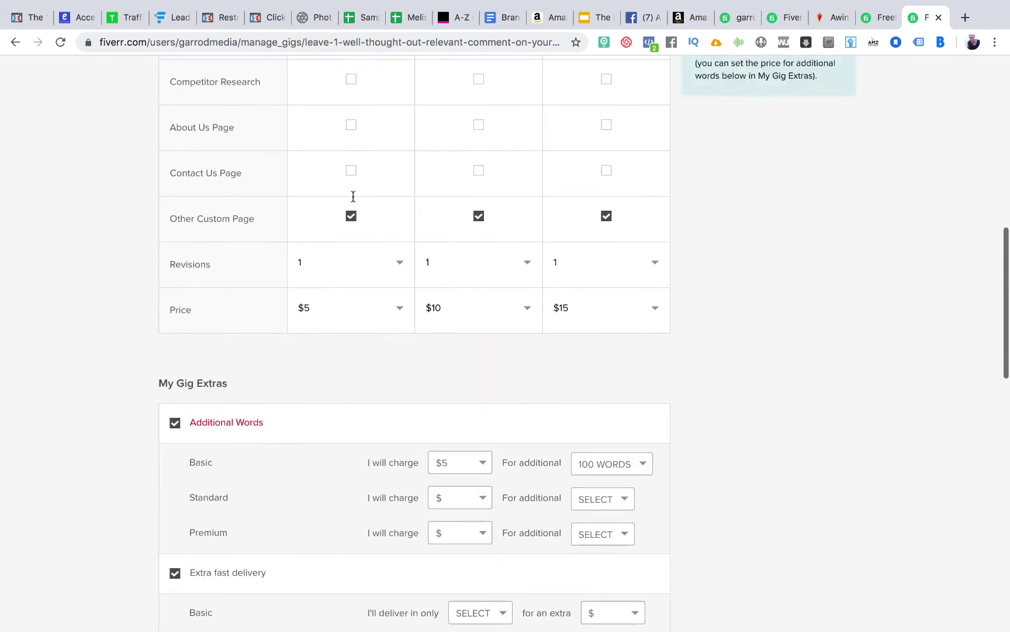
pyautogui.click(175, 413)
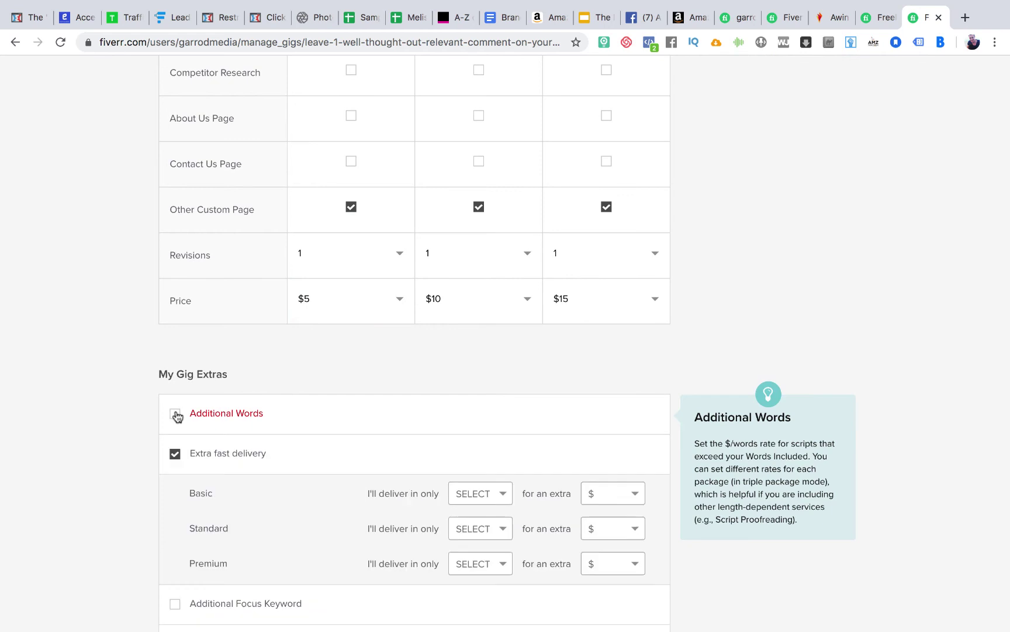
pyautogui.click(175, 451)
pyautogui.scroll(-10, 556, 425)
pyautogui.click(608, 270)
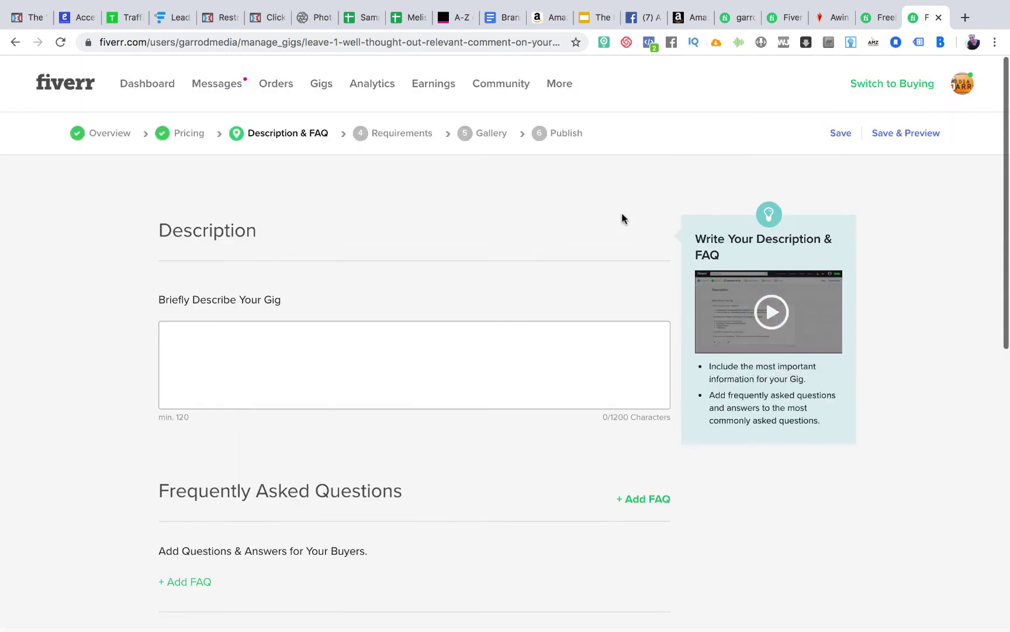
# Step: Describe reading the blog post in its entirety and leaving 3 relevant, high quality comments, correcting 'entirity'
pyautogui.click(406, 329)
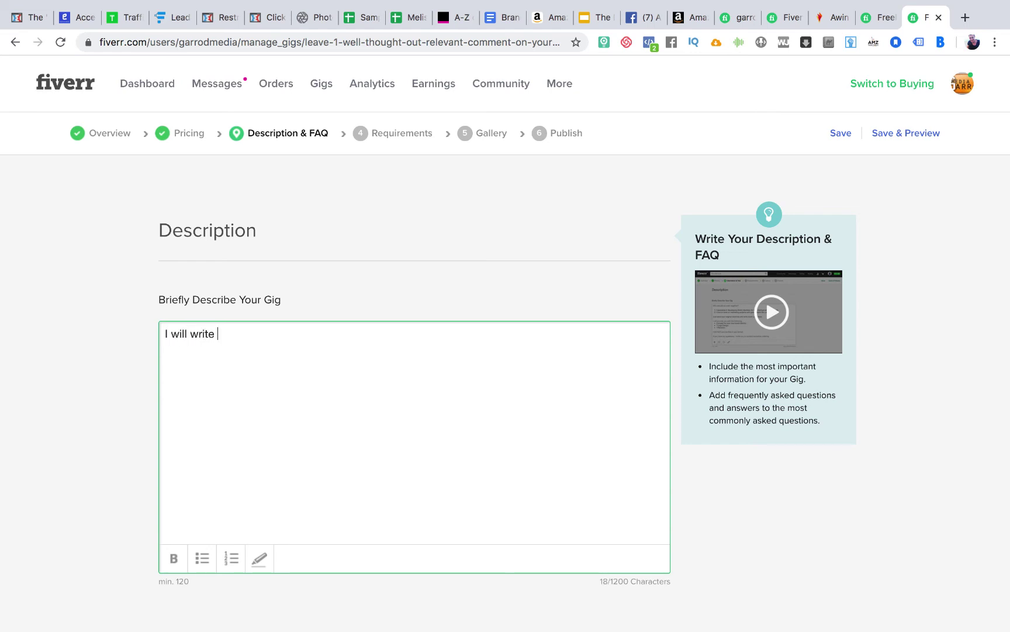
pyautogui.write('g comments for you')
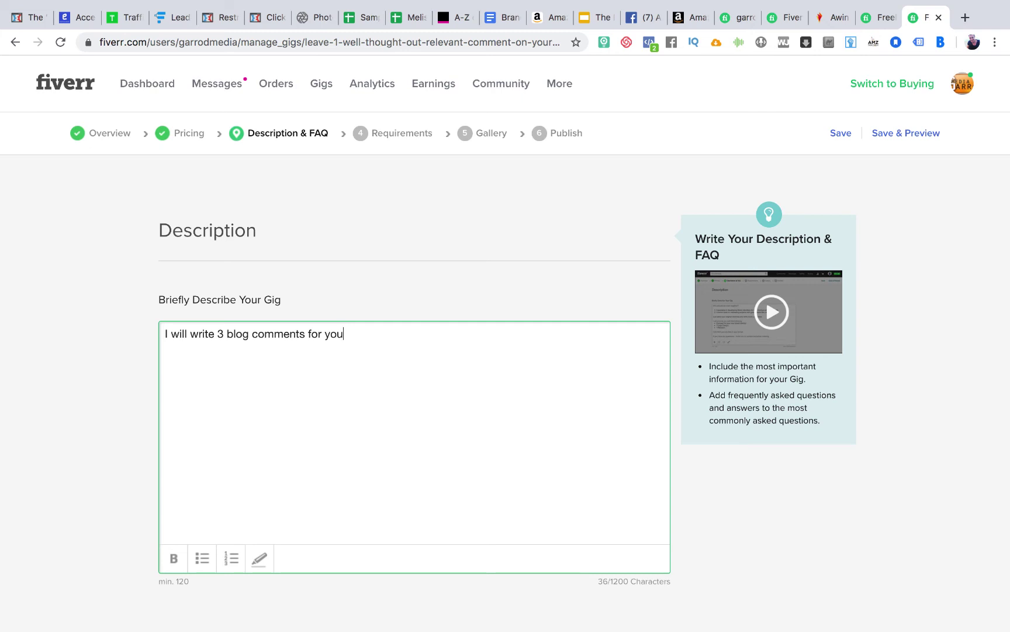
pyautogui.hotkey('ctrl', 'a')
pyautogui.write('I wi')
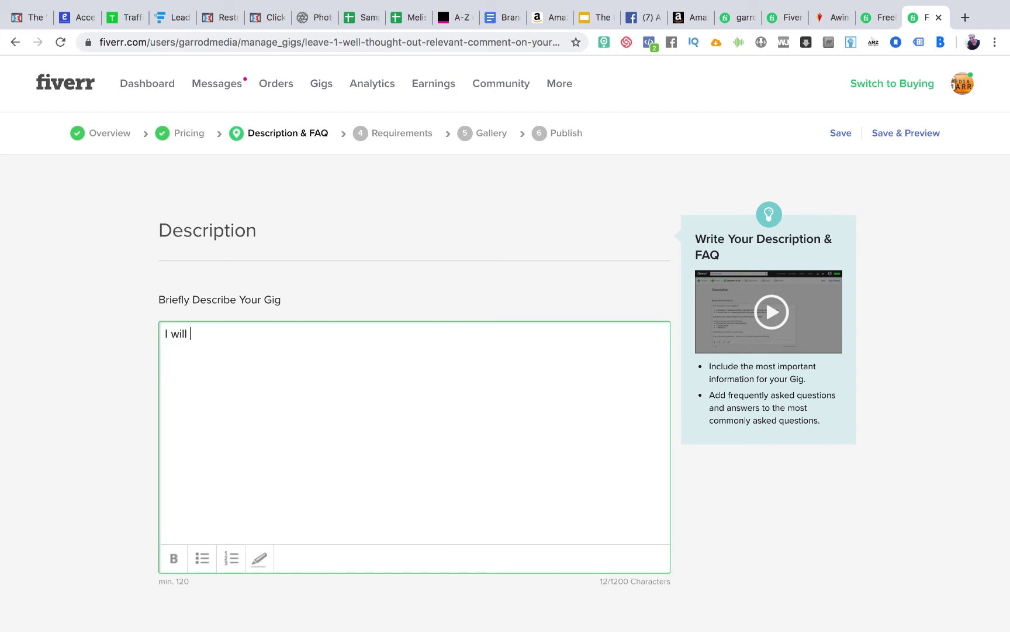
pyautogui.write('ll read your blog post in i')
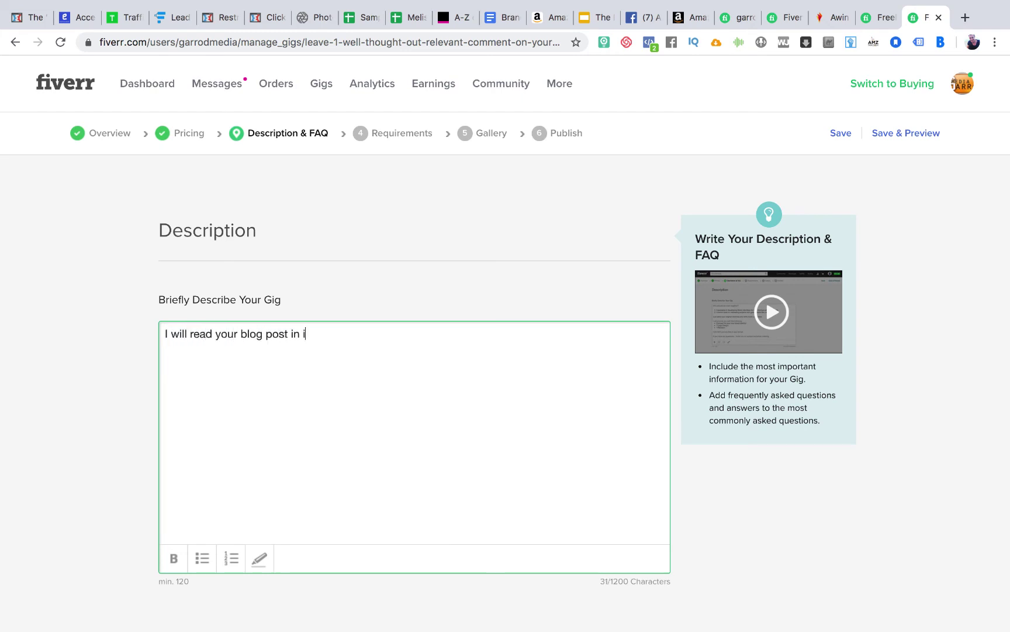
pyautogui.write('ty an')
pyautogui.rightClick(331, 333)
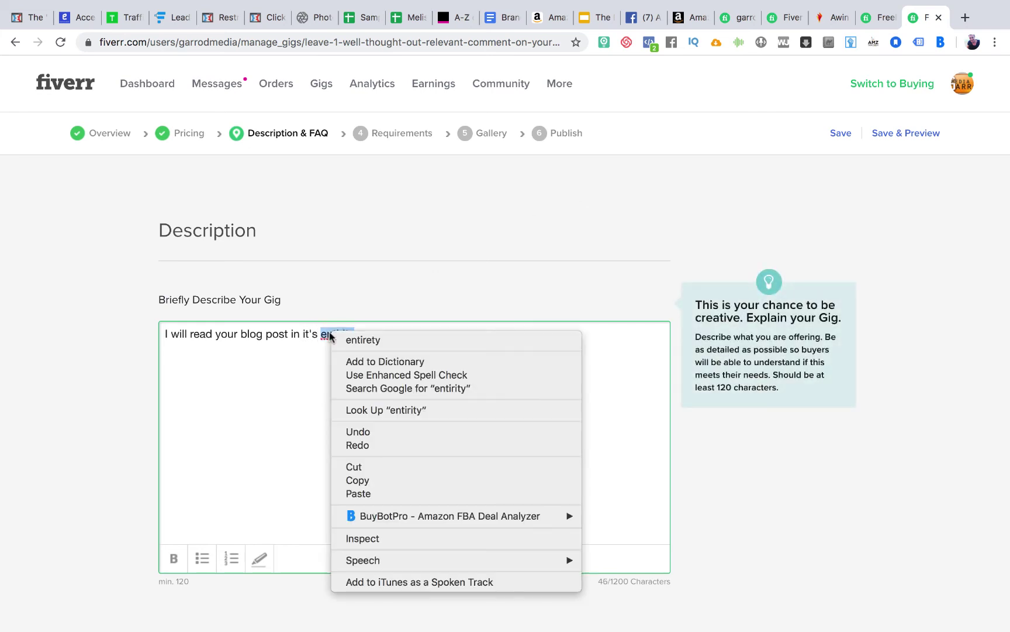
pyautogui.click(393, 339)
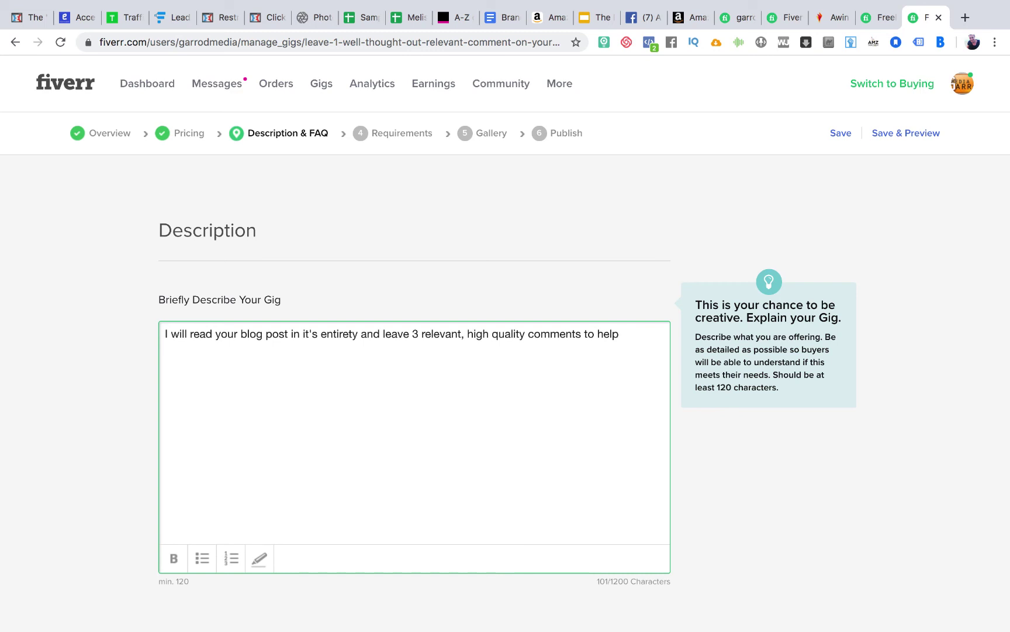
pyautogui.write('encourage conversation on your articles.')
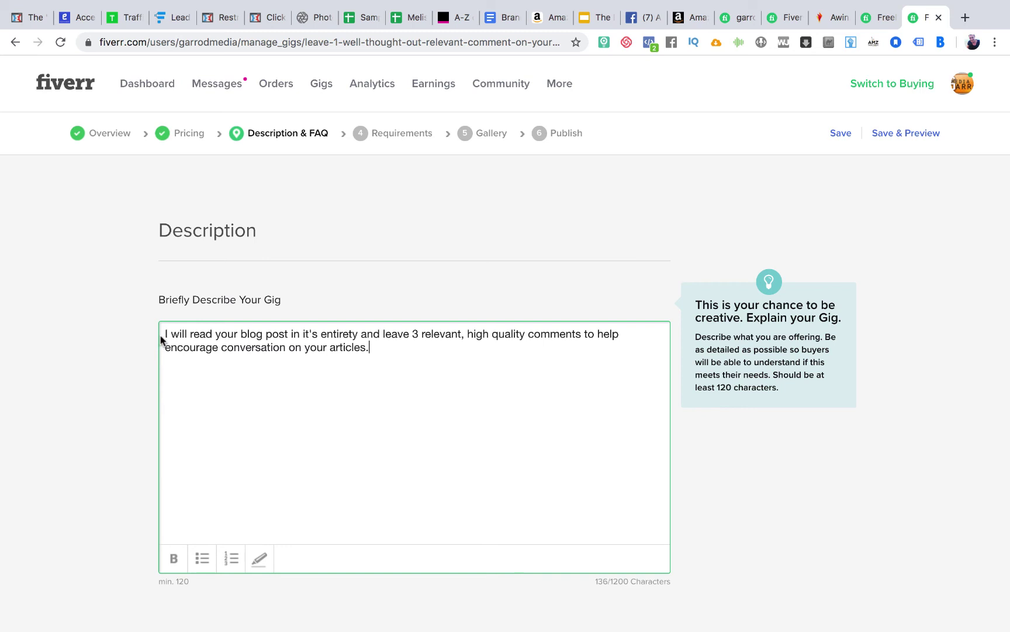
# Step: Add the opening line 'Wondering why nobody is commenting on your blog?' above the description
pyautogui.press('Return')
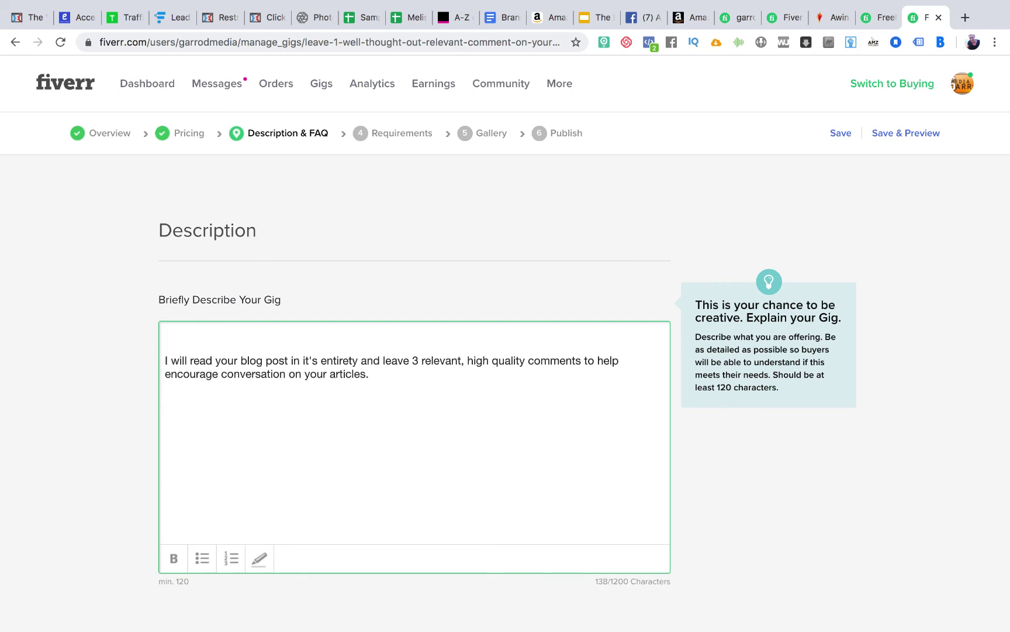
pyautogui.write('The reason no')
pyautogui.click(163, 334)
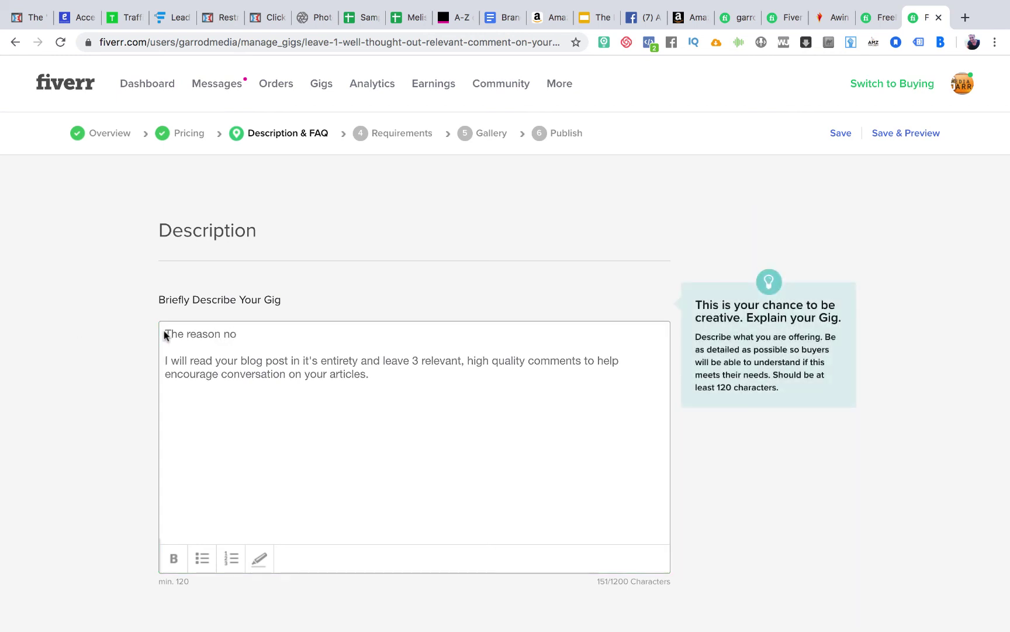
pyautogui.tripleClick(169, 332)
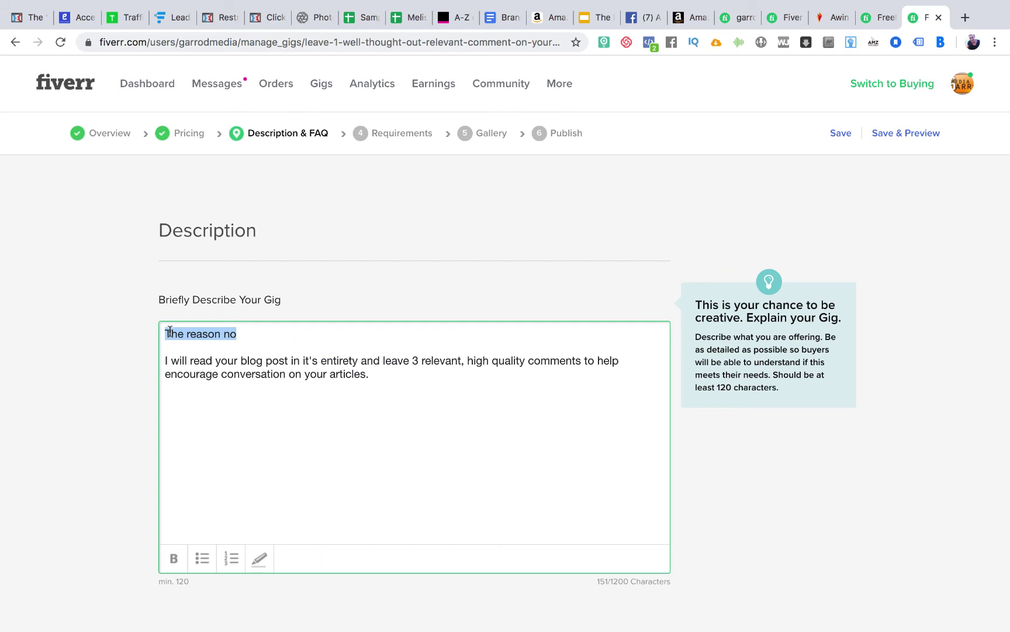
pyautogui.write('Woo')
pyautogui.press('BackSpace')
pyautogui.write('nd')
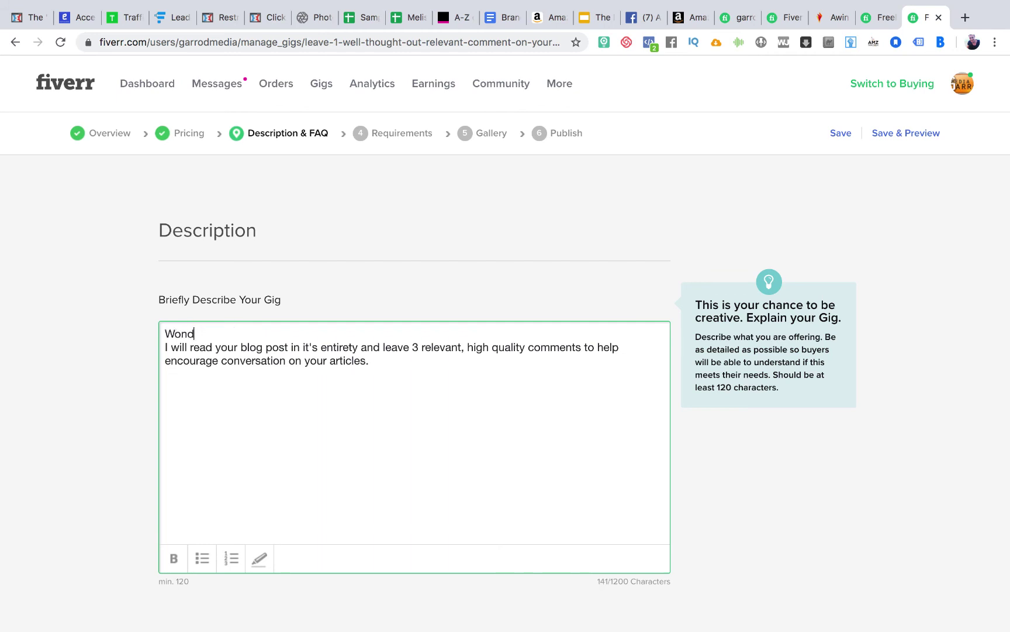
pyautogui.write('ering why nonbody is')
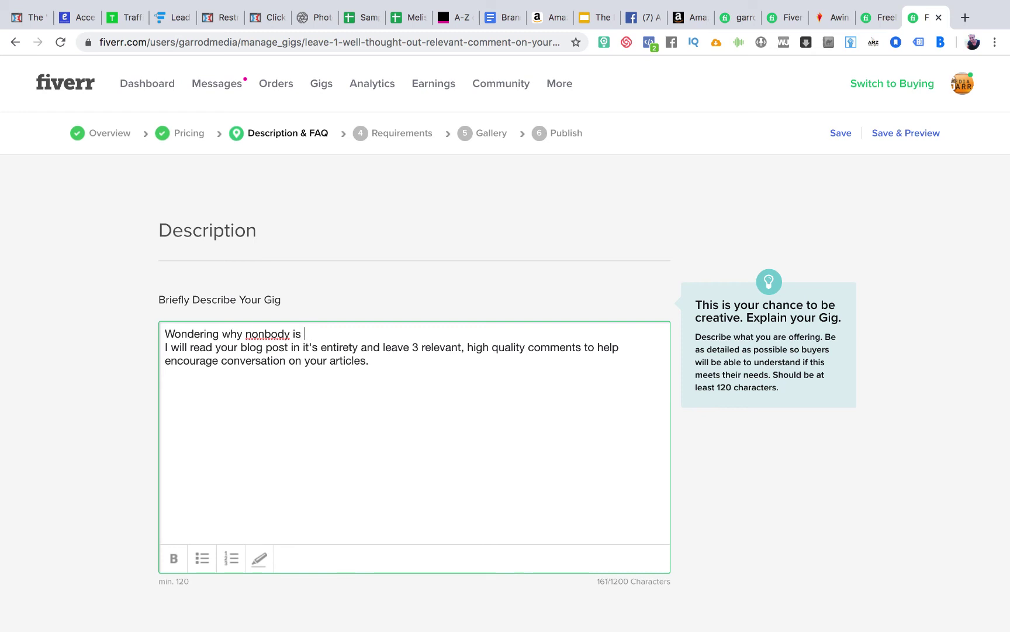
pyautogui.write(' commenting on your blog')
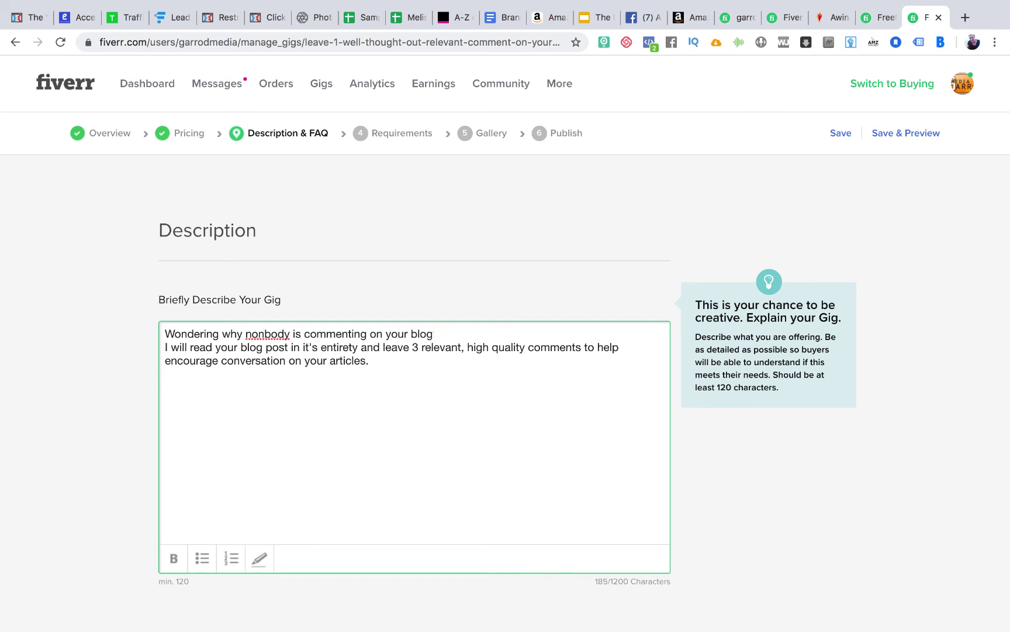
pyautogui.write('?')
# Step: Add 'It's because you need to get the conversation started!' and correct 'nonbody' to 'nobody'
pyautogui.press('Return')
pyautogui.press('Return')
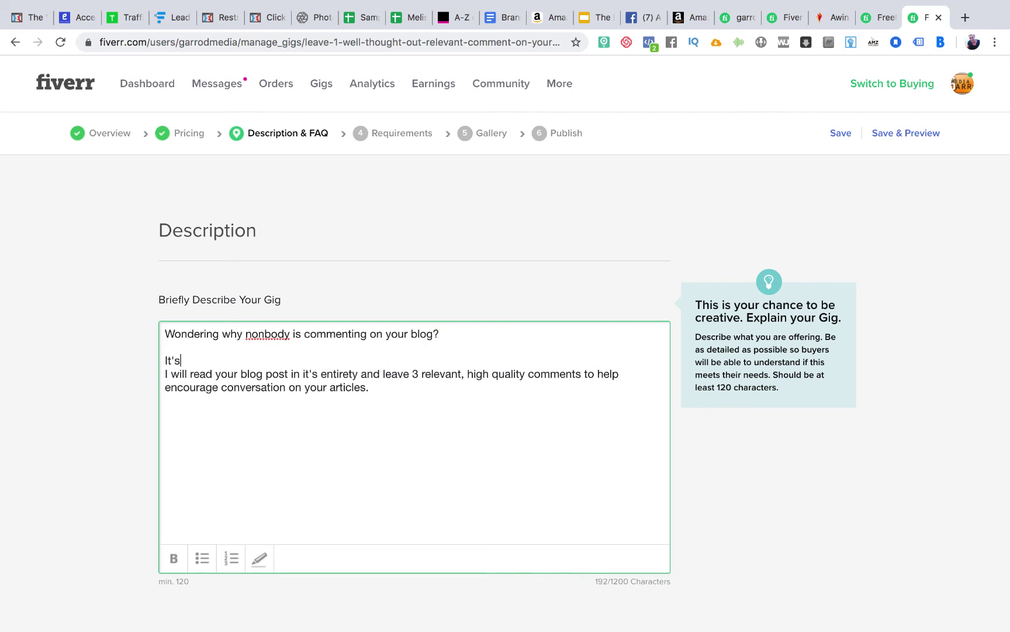
pyautogui.write("It's be caus I will re")
pyautogui.press('BackSpace')
pyautogui.write('the ')
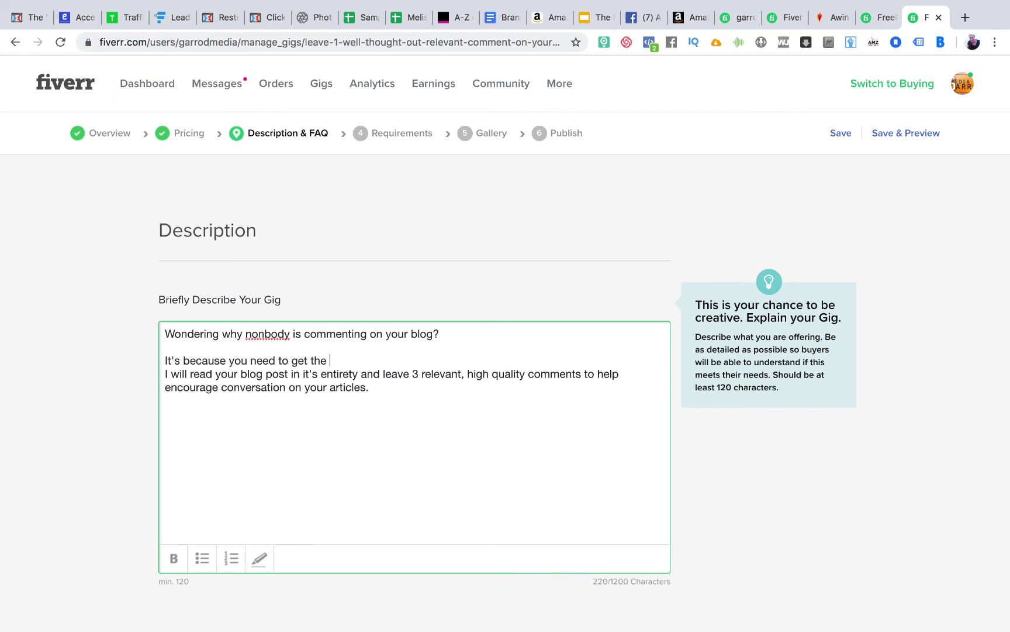
pyautogui.write('conversation star')
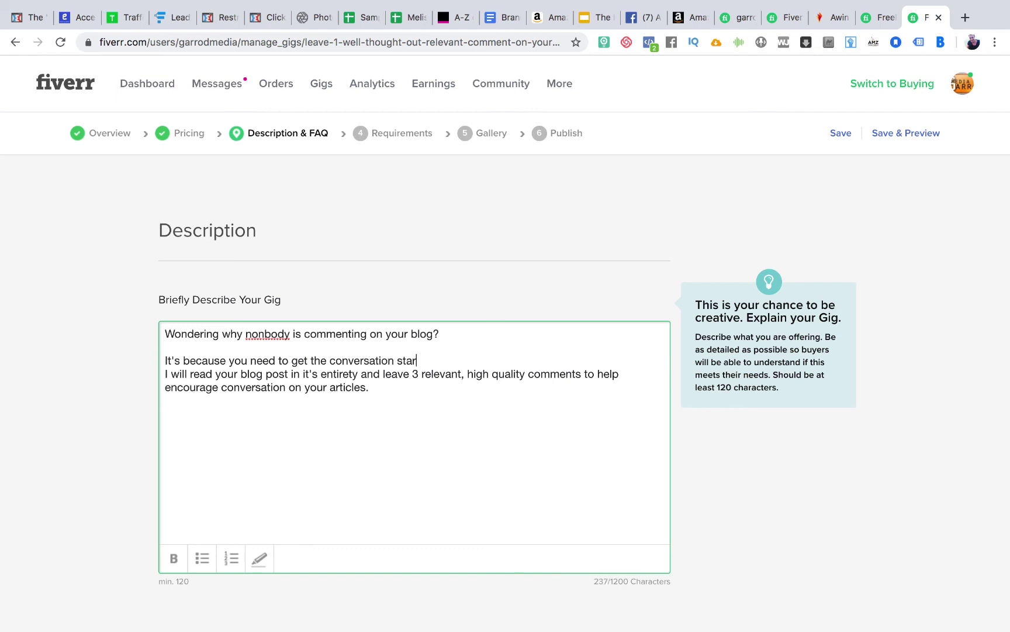
pyautogui.write('ted!')
pyautogui.press('Return')
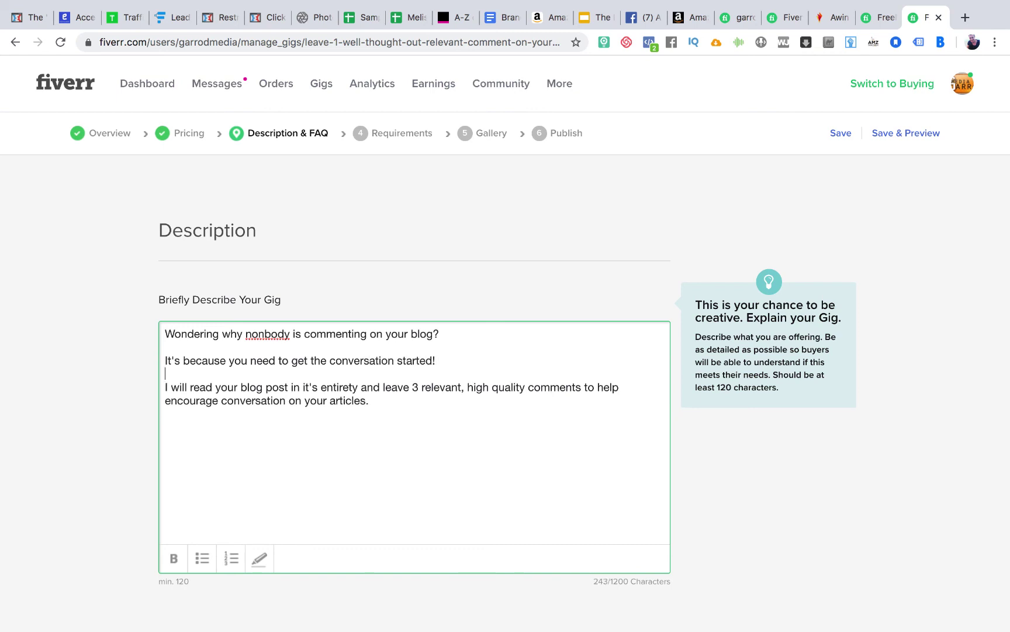
pyautogui.click(453, 422)
pyautogui.click(265, 334)
pyautogui.press('BackSpace')
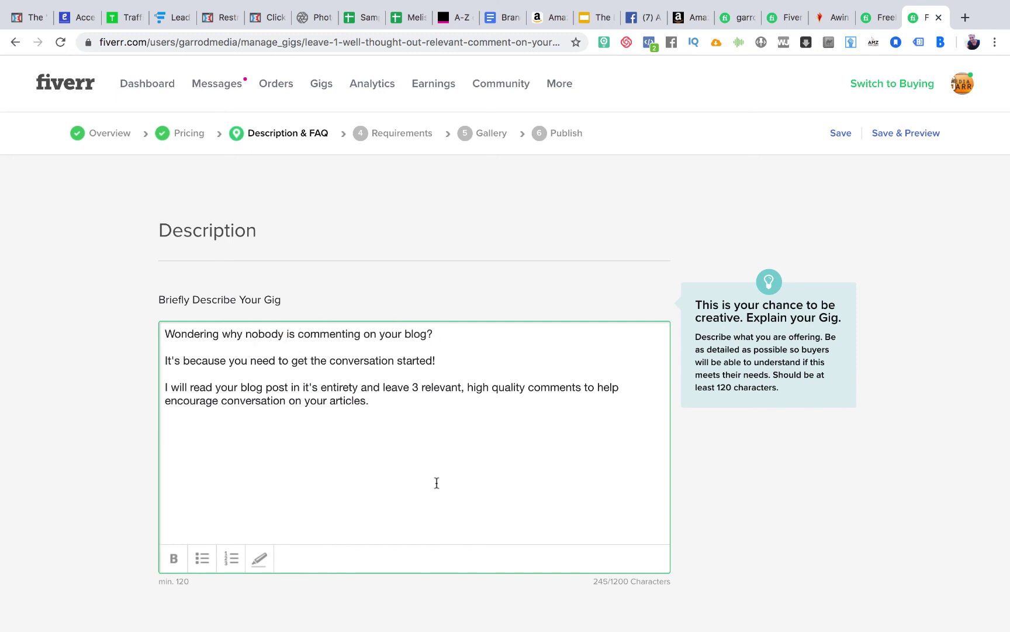
pyautogui.click(696, 465)
# Step: Scroll through the Description & FAQ page past the Frequently Asked Questions section
pyautogui.scroll(-6, 718, 492)
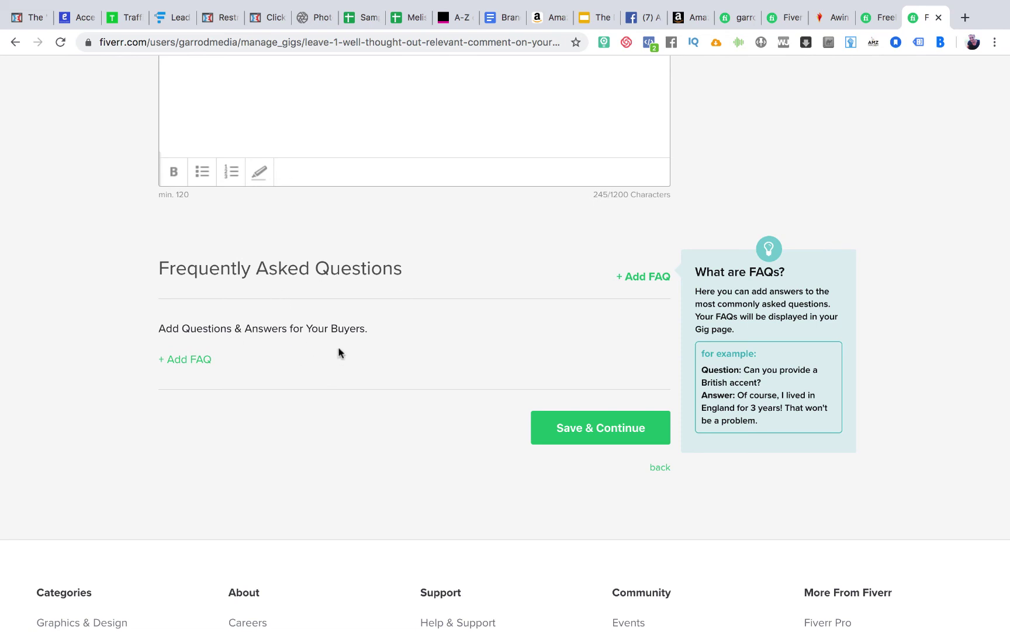
pyautogui.scroll(2, 281, 180)
pyautogui.scroll(2, 334, 433)
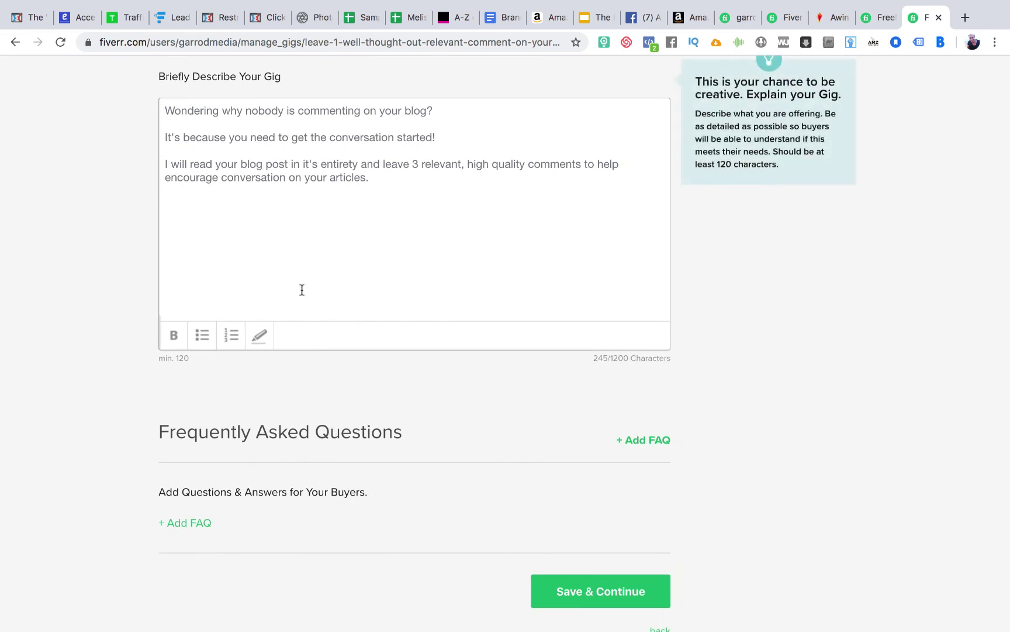
pyautogui.scroll(-2, 277, 412)
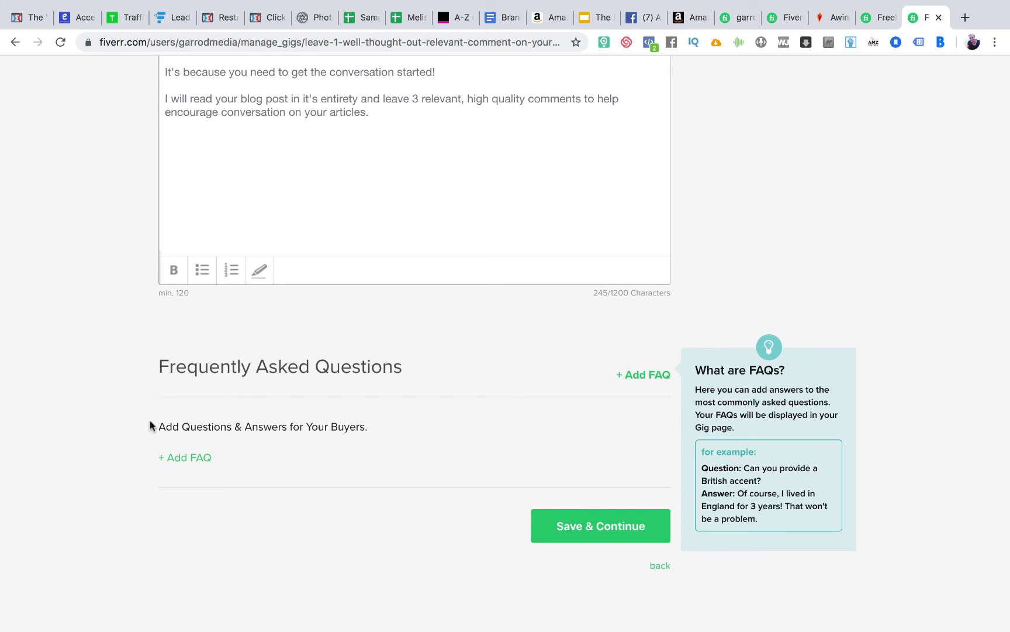
pyautogui.scroll(-2, 326, 447)
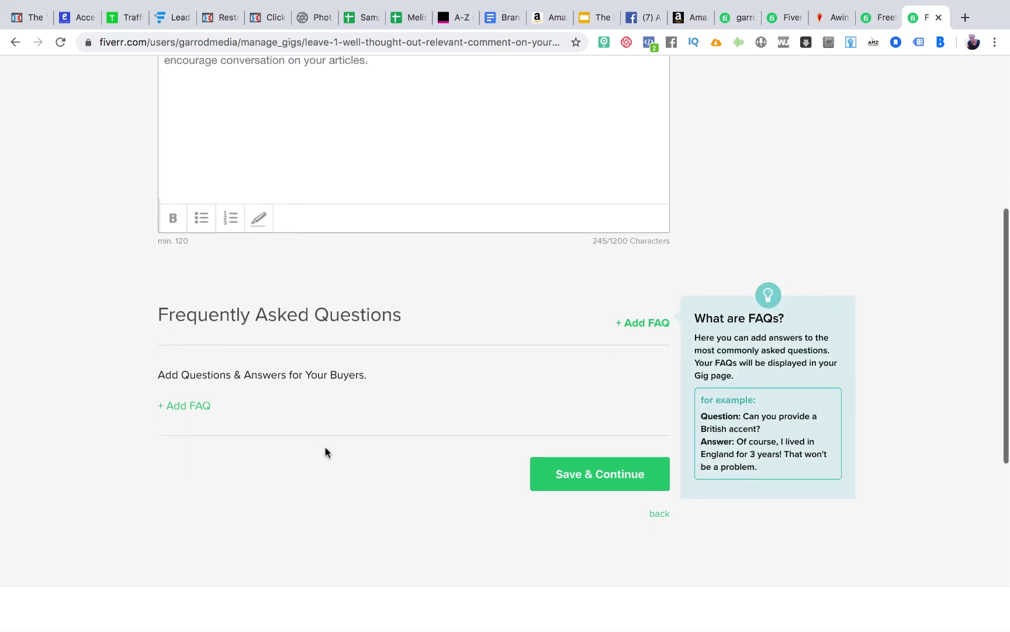
# Step: Save the description and write a requirement asking for links to the blog posts to comment on
pyautogui.click(635, 483)
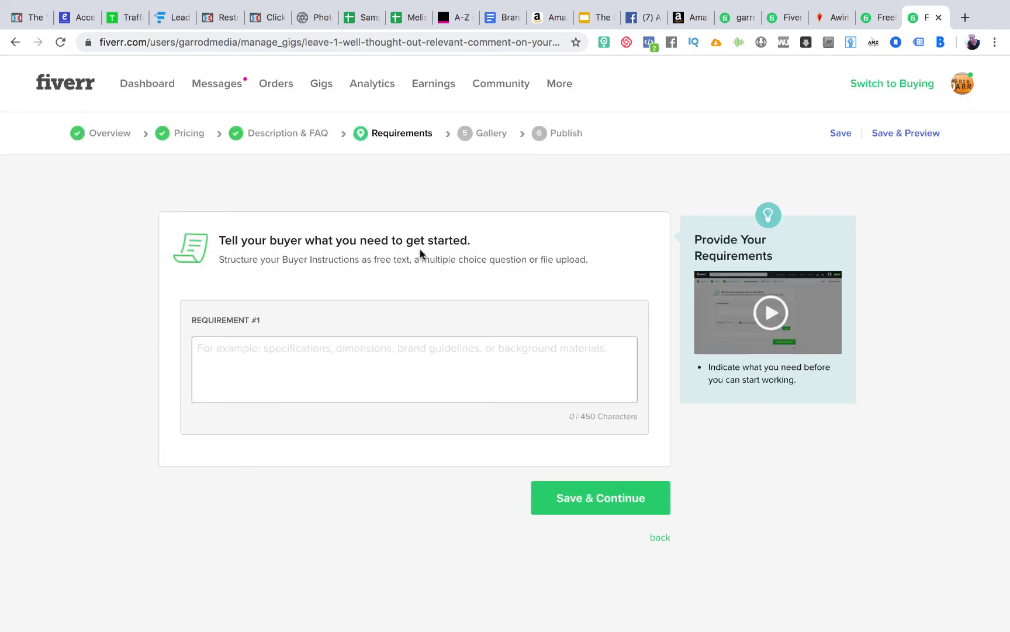
pyautogui.click(424, 344)
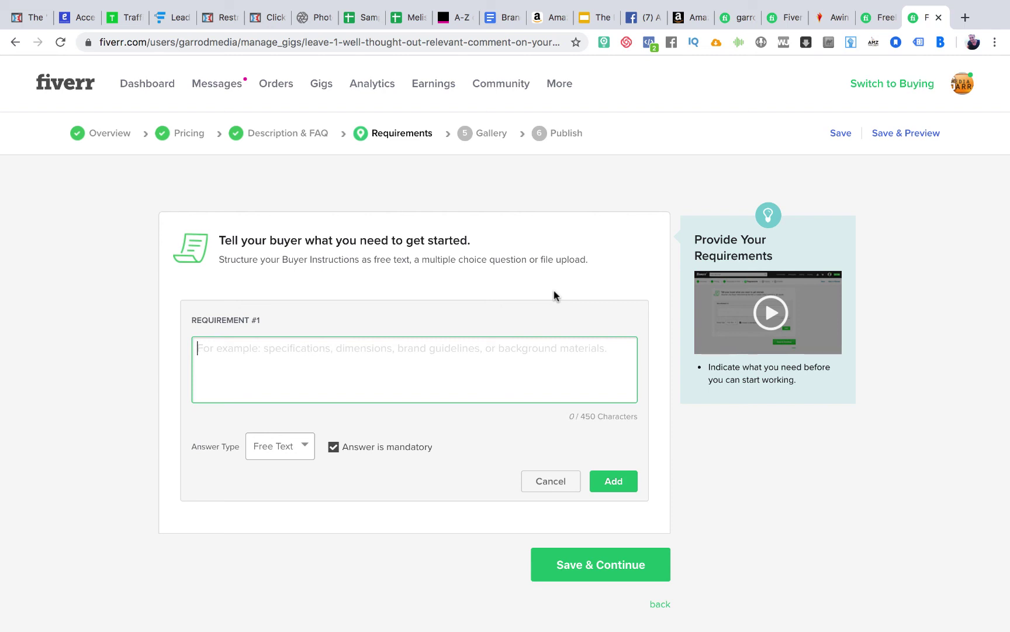
pyautogui.write('P')
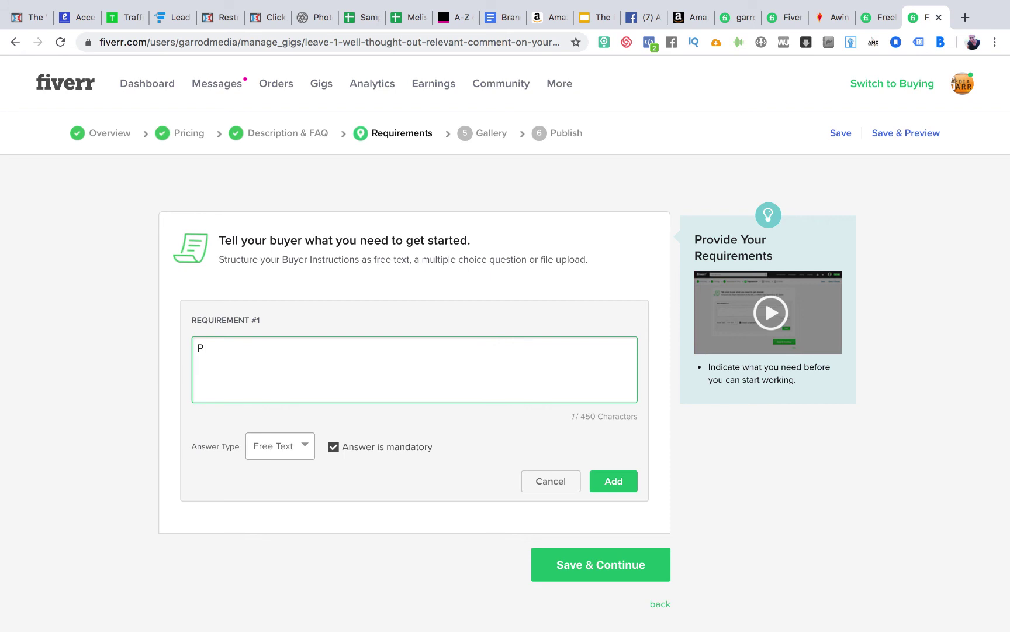
pyautogui.write('LEASe send me the links for the ')
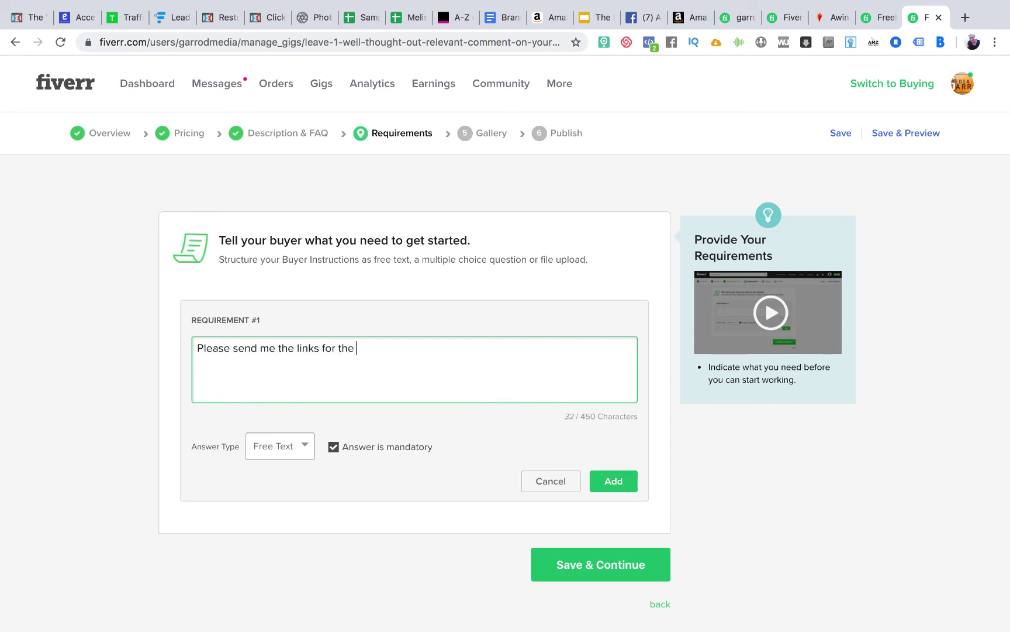
pyautogui.write('blog posts whic')
pyautogui.write('you wish f')
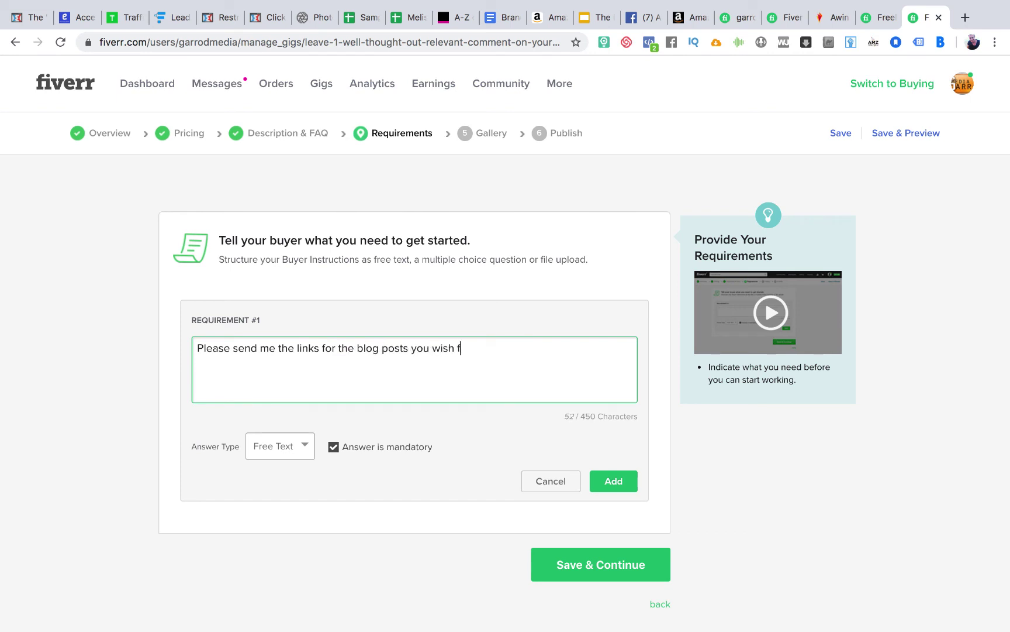
pyautogui.write('or me to comment on.')
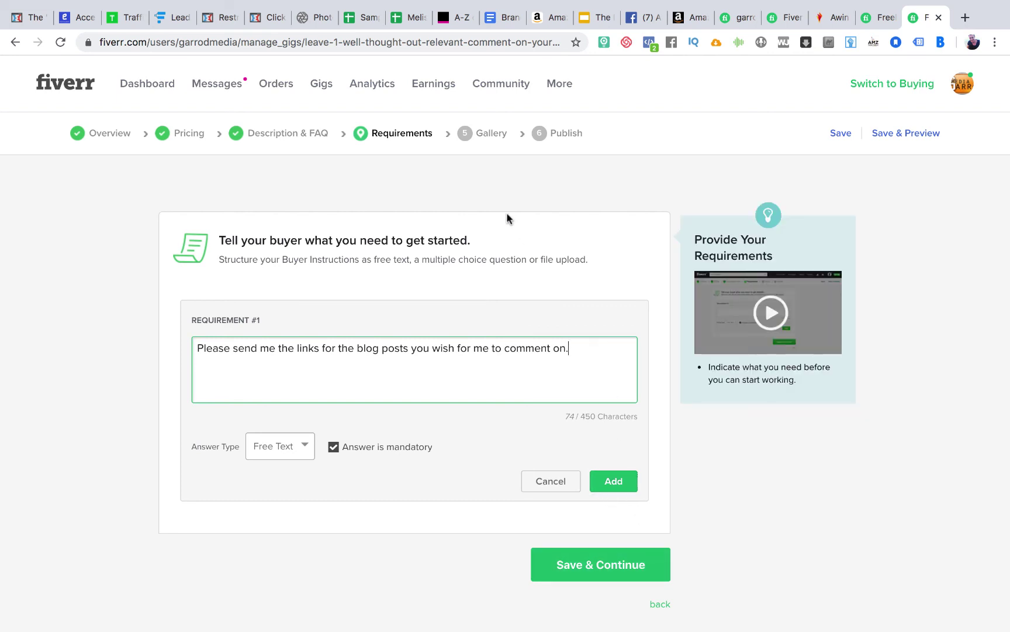
# Step: Keep Free Text as the answer type, add the requirement and save the Requirements step
pyautogui.click(599, 567)
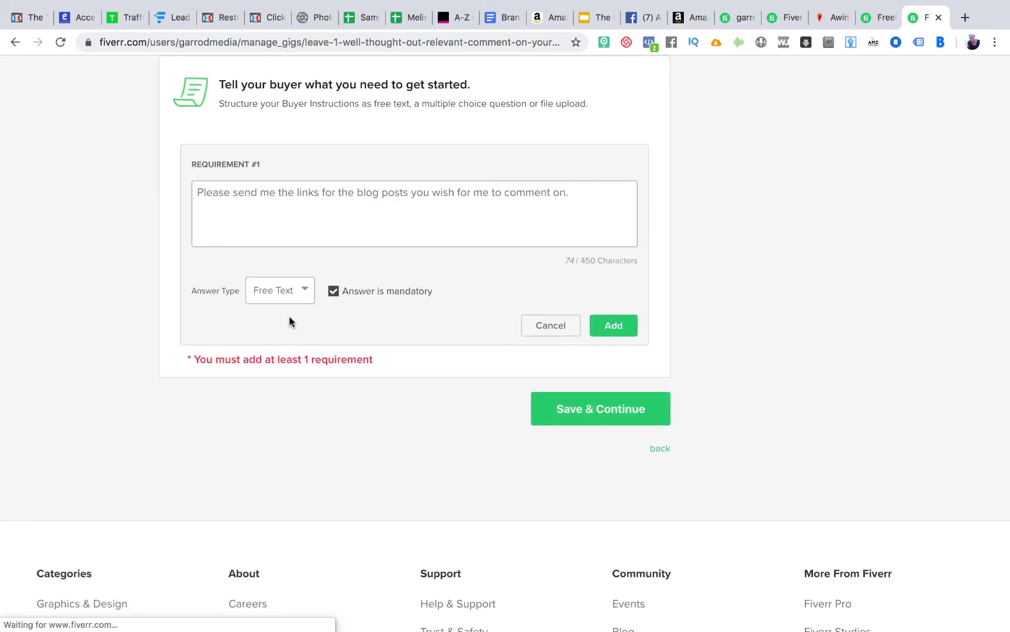
pyautogui.click(297, 289)
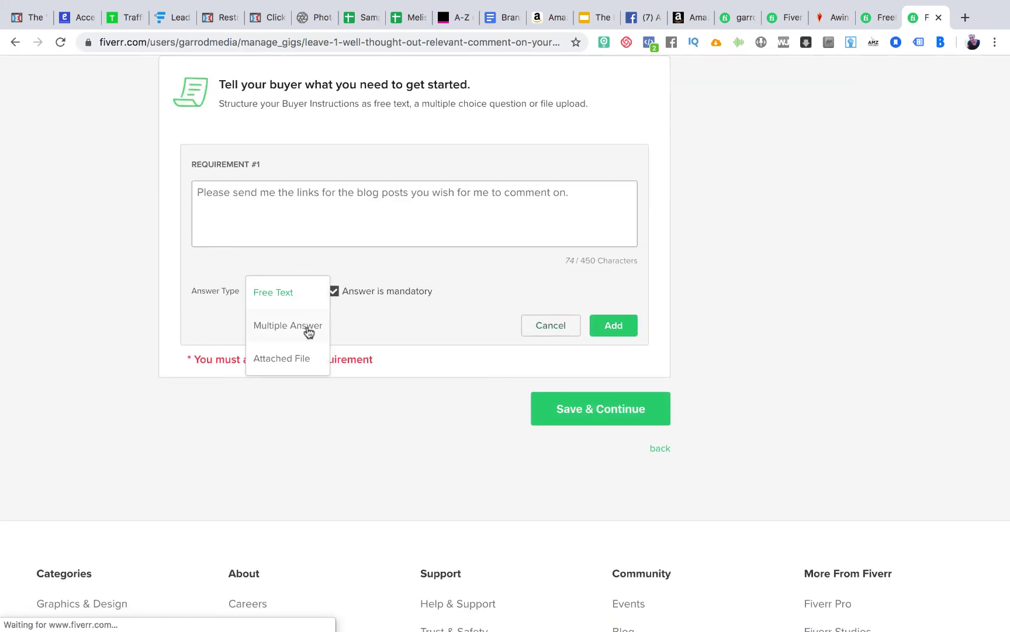
pyautogui.click(288, 297)
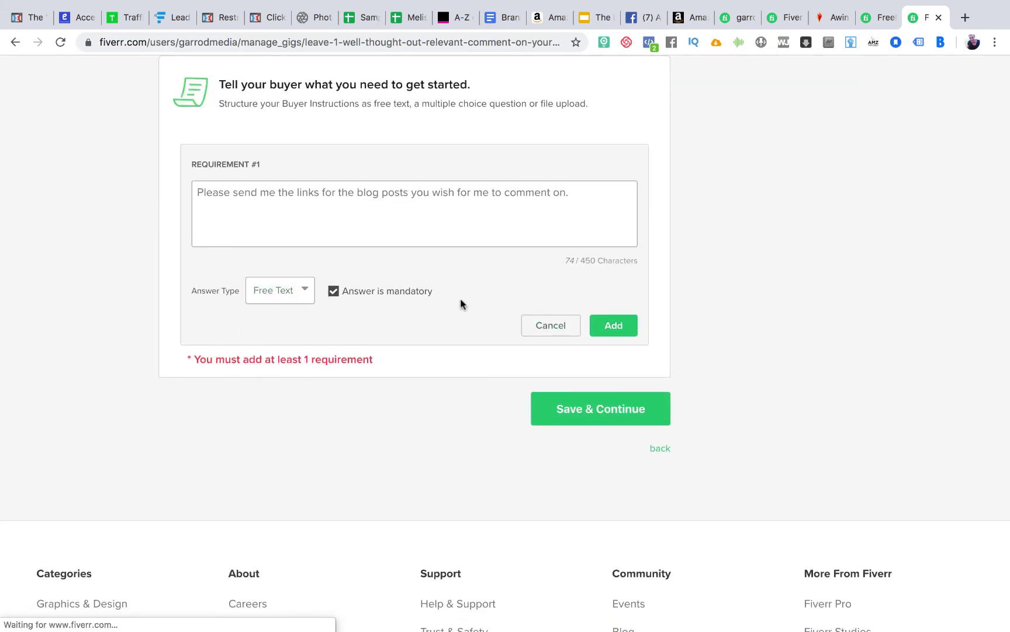
pyautogui.click(614, 326)
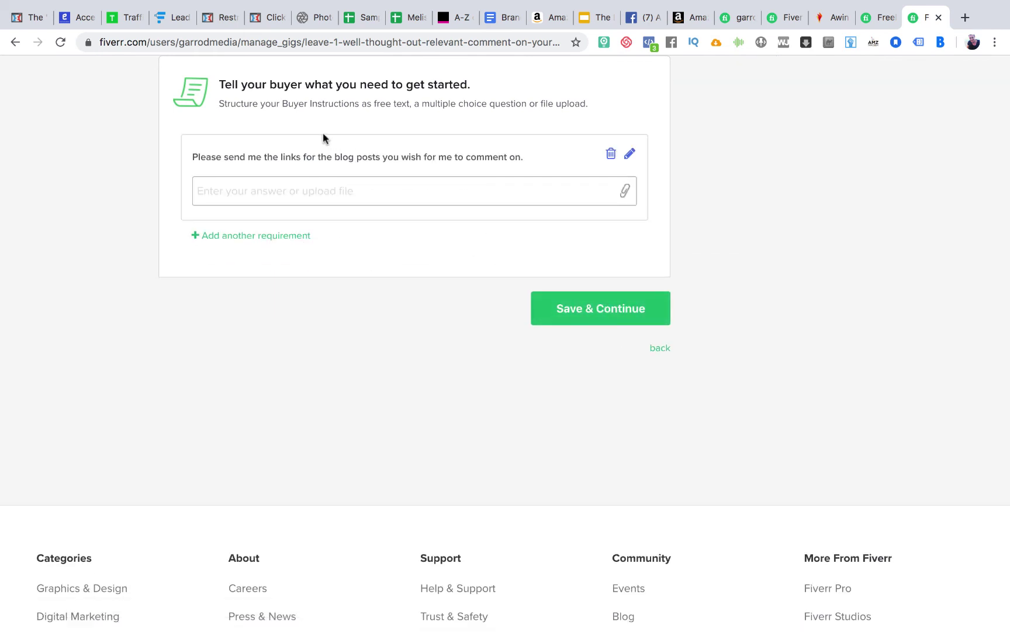
pyautogui.click(556, 299)
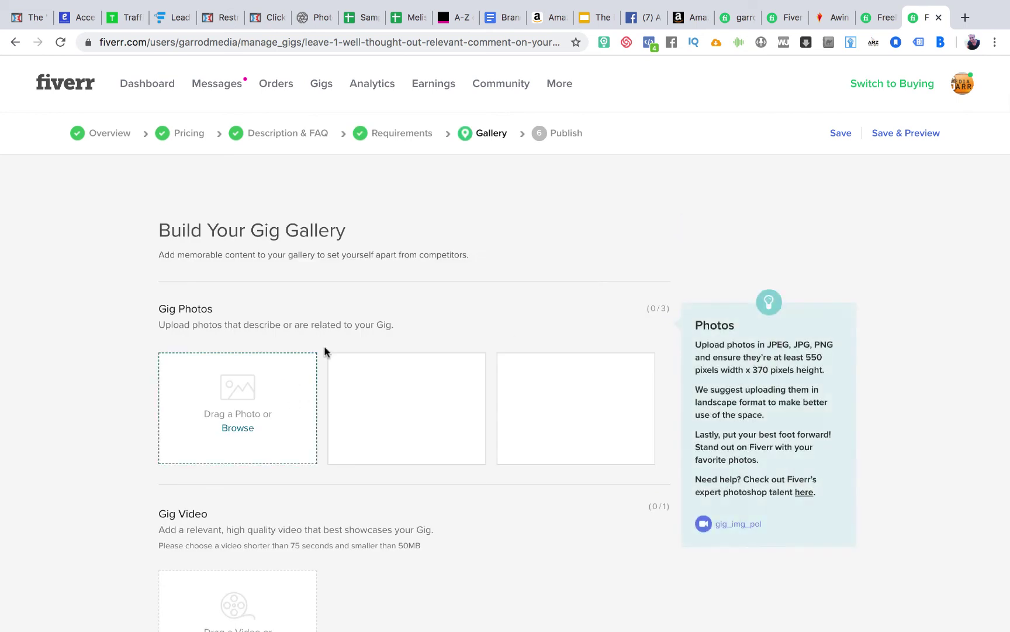
# Step: Scroll through the empty Gig Photos, Gig Video and Gig PDFs sections of the Gallery
pyautogui.scroll(-2, 552, 481)
pyautogui.scroll(-6, 552, 480)
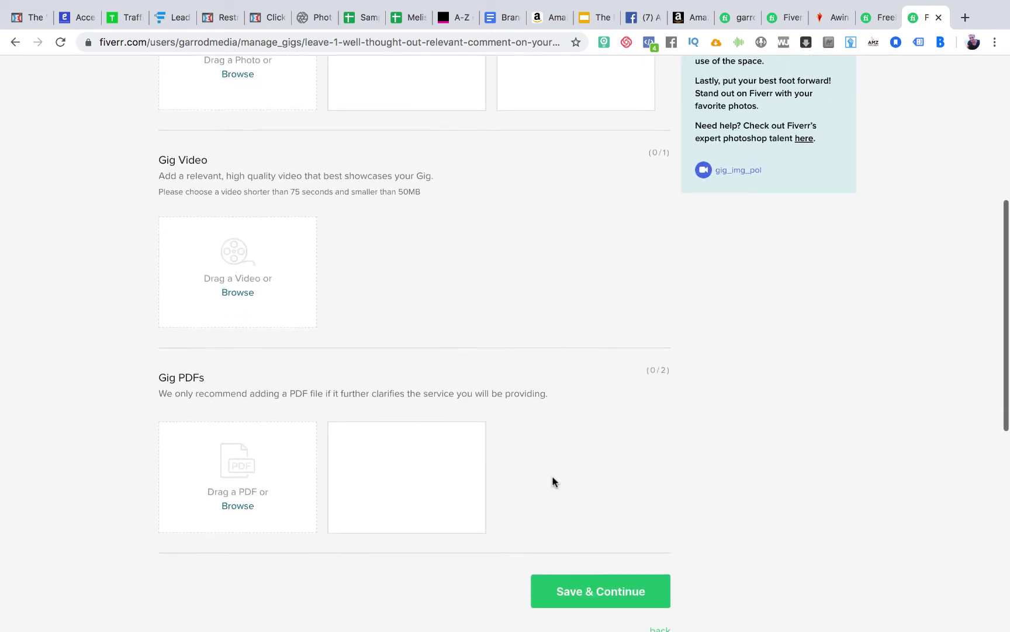
pyautogui.scroll(2, 552, 481)
pyautogui.scroll(-1, 552, 481)
pyautogui.scroll(3, 552, 480)
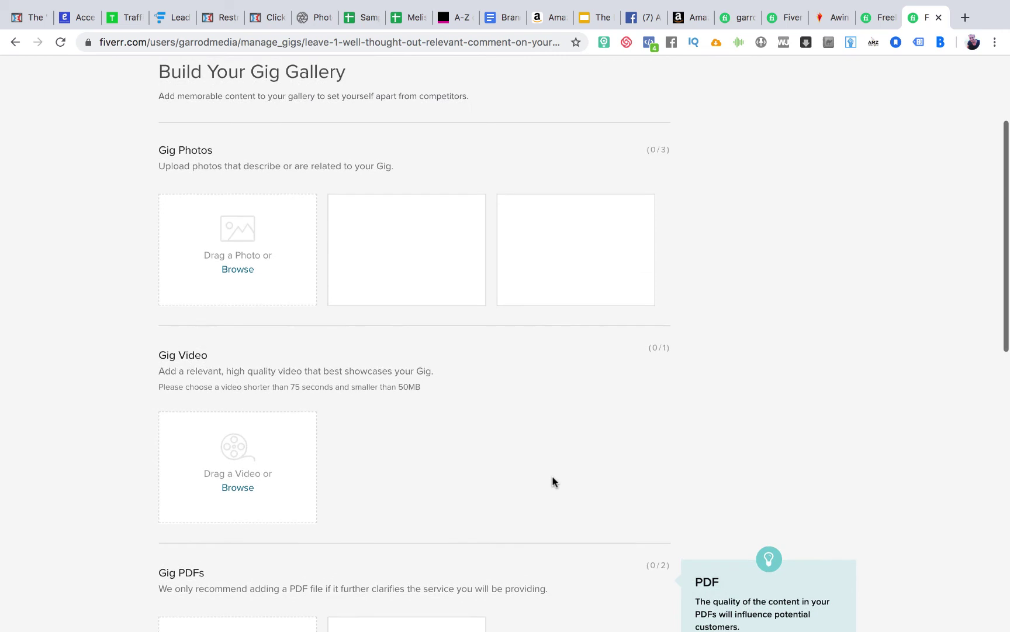
pyautogui.scroll(-1, 553, 480)
pyautogui.scroll(1, 552, 480)
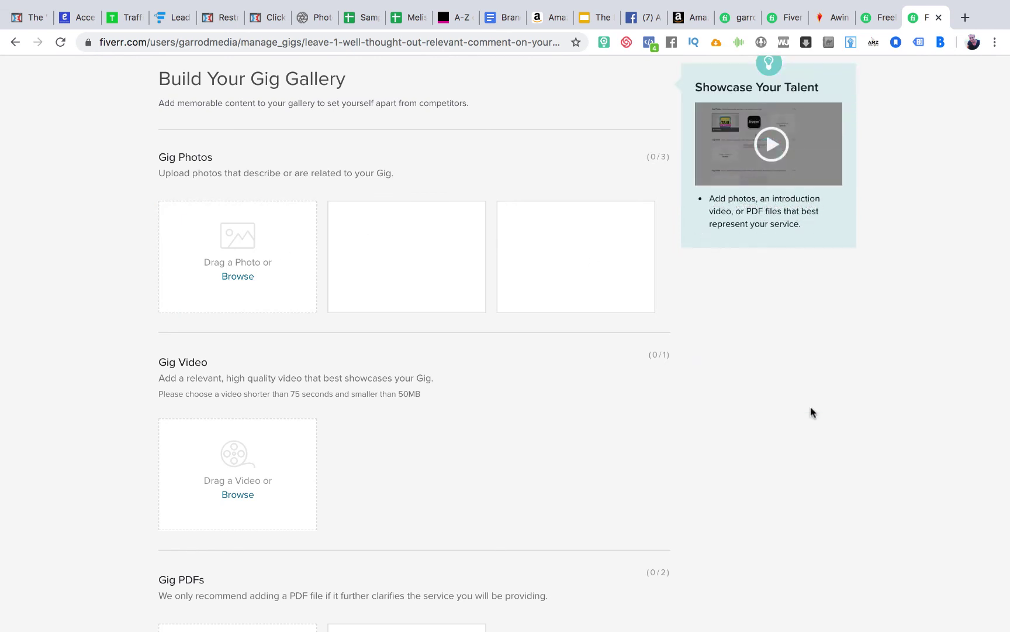
# Step: Load canva.com in a new browser tab and scroll its home page
pyautogui.press('super+t')
pyautogui.write('canva')
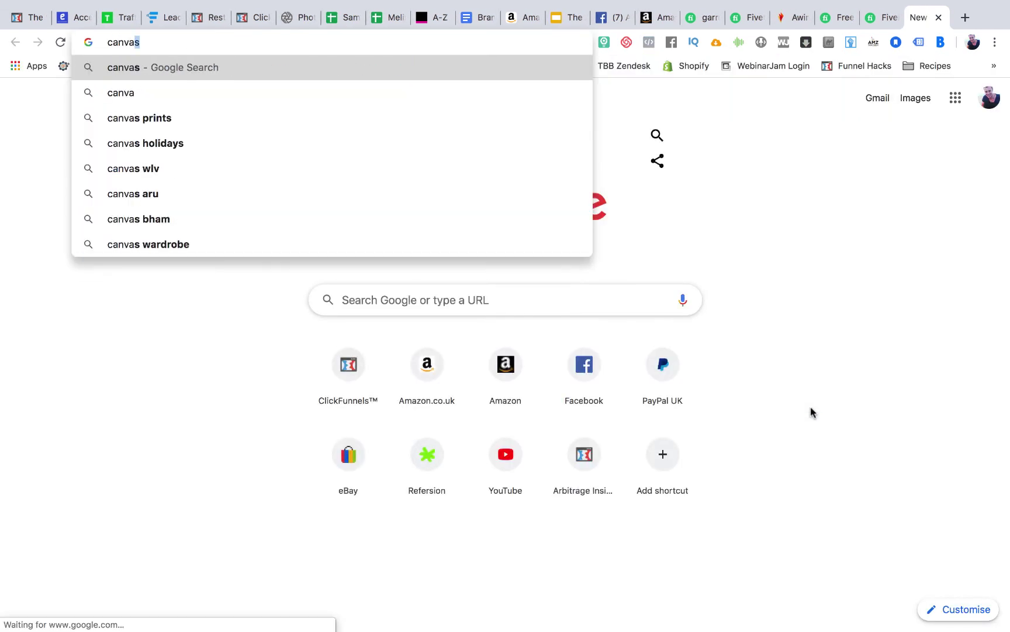
pyautogui.write('.com')
pyautogui.press('Return')
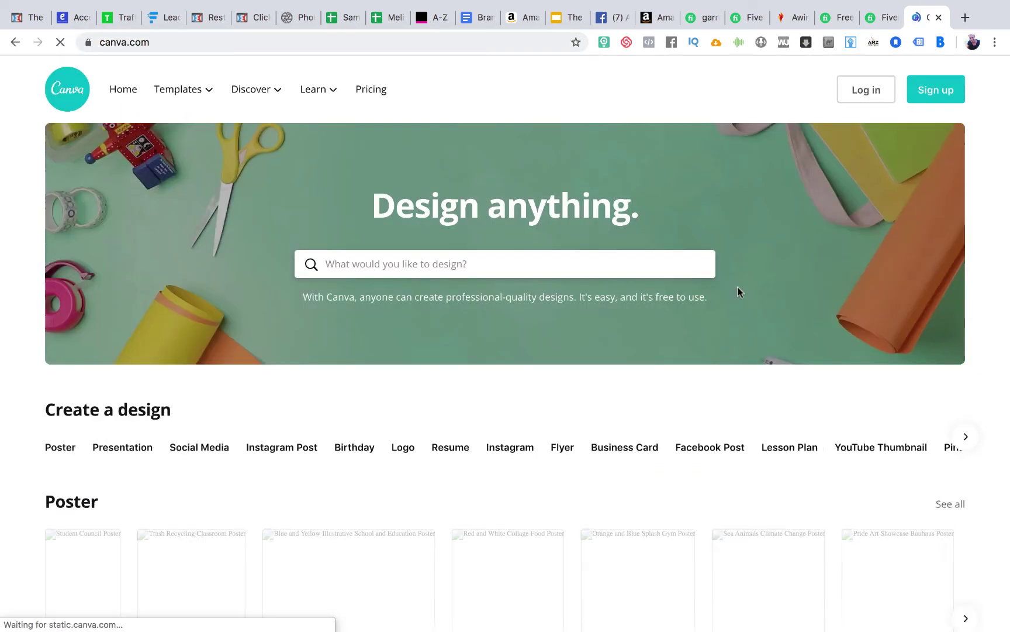
pyautogui.scroll(-5, 679, 367)
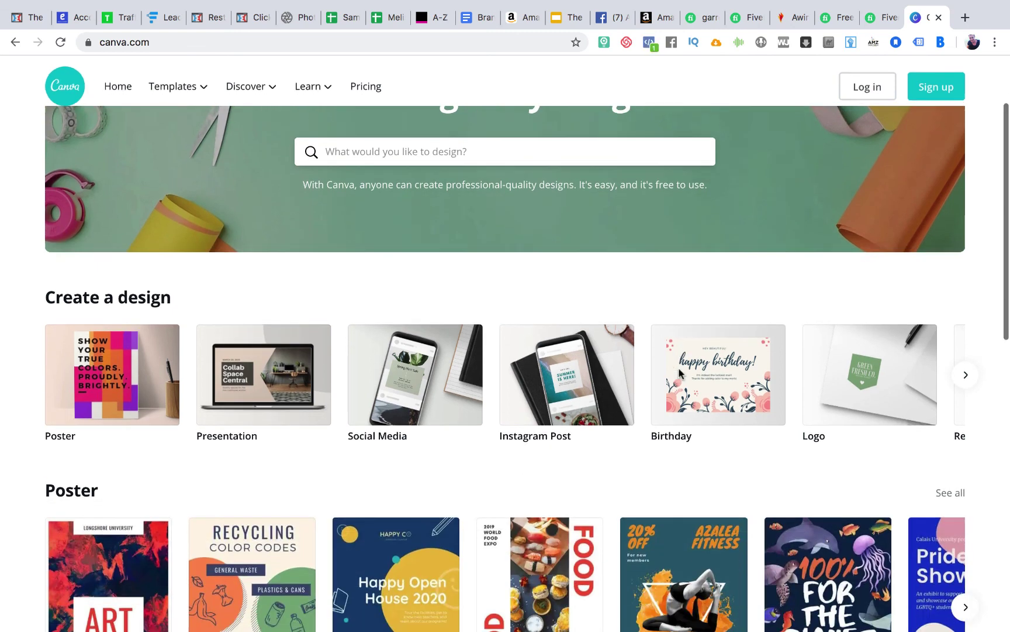
pyautogui.scroll(5, 679, 370)
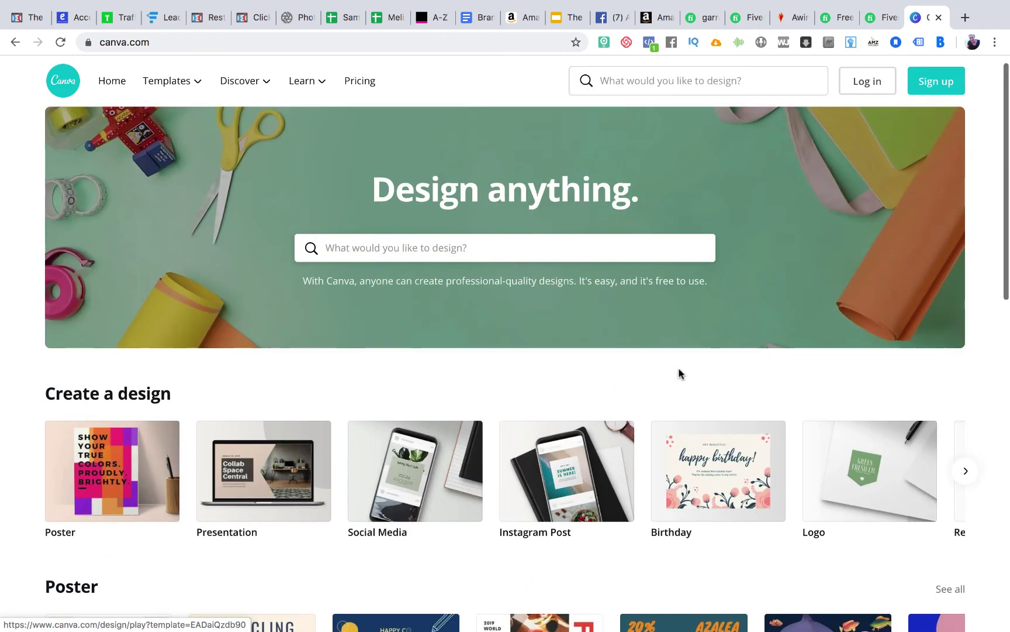
# Step: Sign in to Canva, dismiss the Pro trial offer and scroll through the design types
pyautogui.click(870, 72)
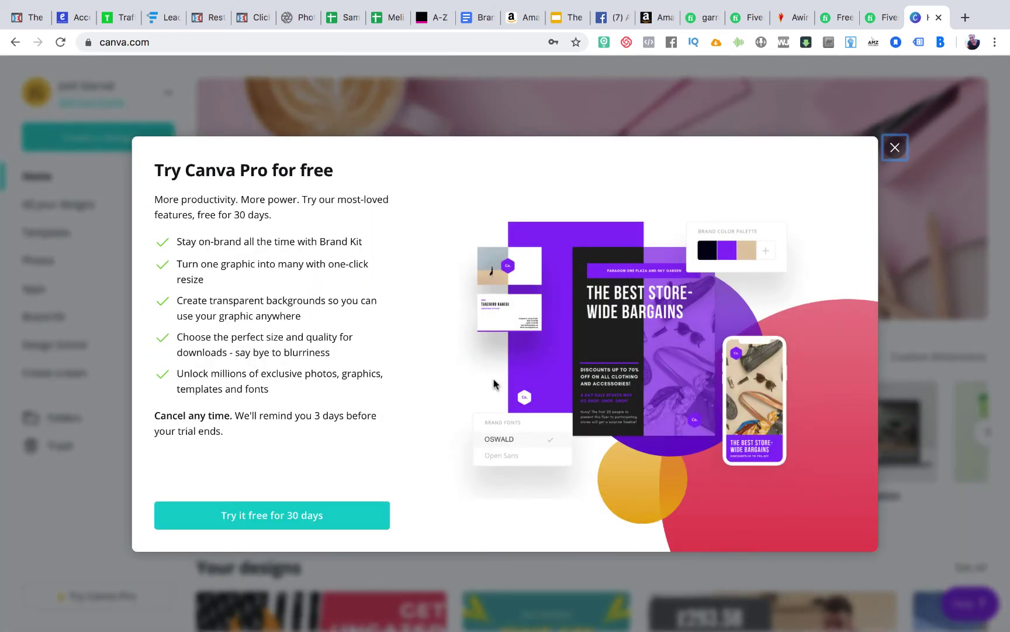
pyautogui.click(894, 150)
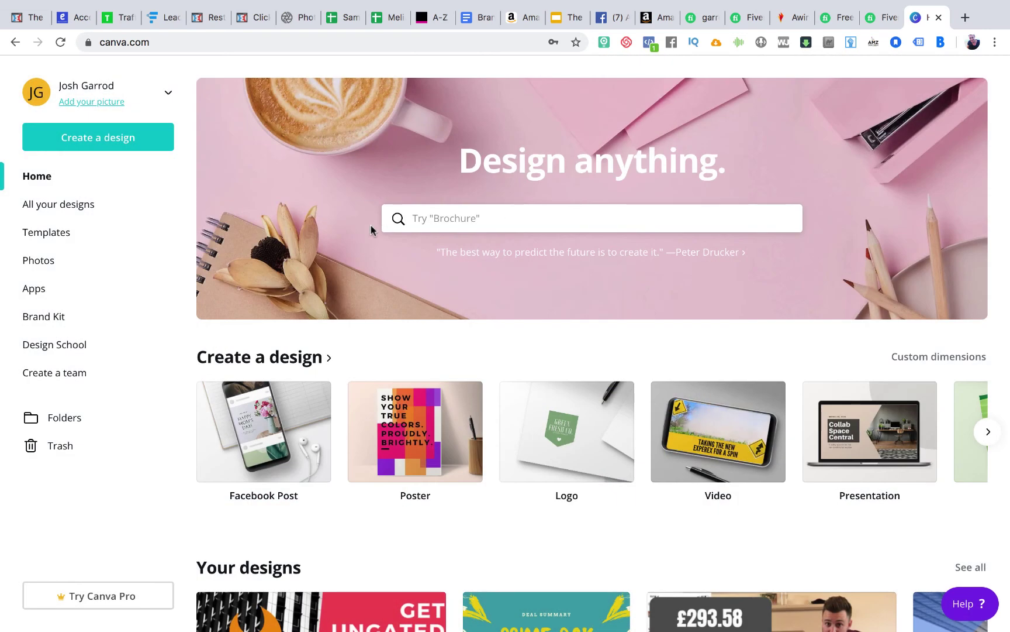
pyautogui.click(103, 144)
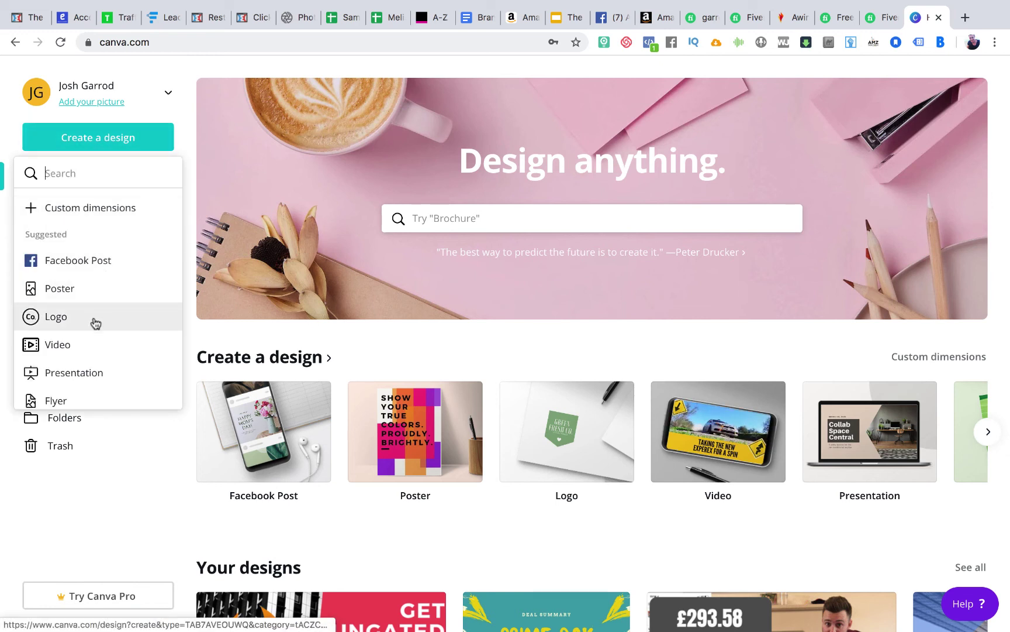
pyautogui.scroll(-3, 95, 323)
pyautogui.scroll(-5, 96, 323)
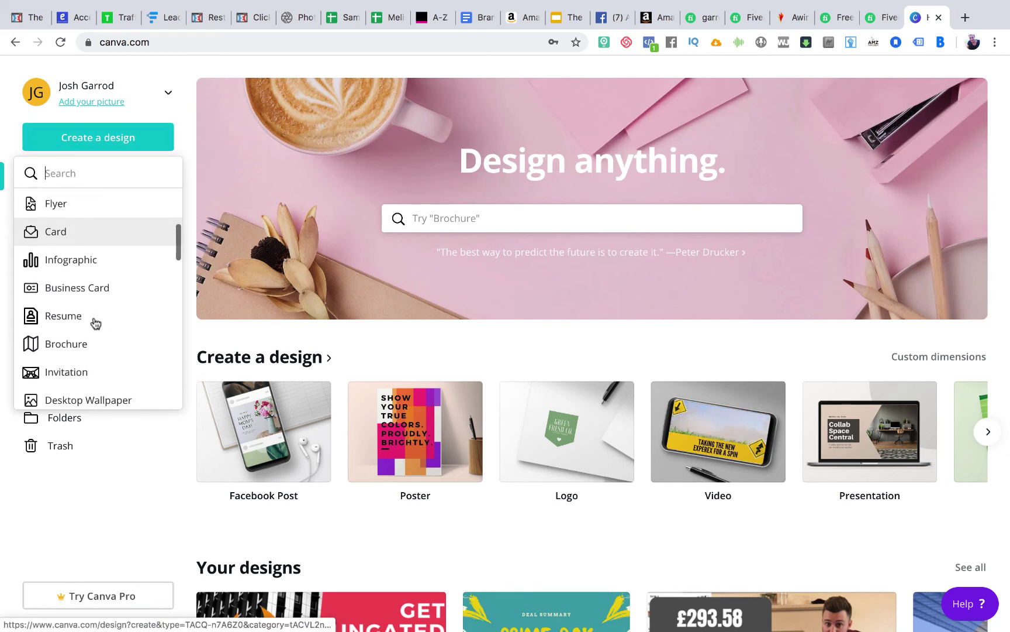
pyautogui.scroll(-5, 95, 323)
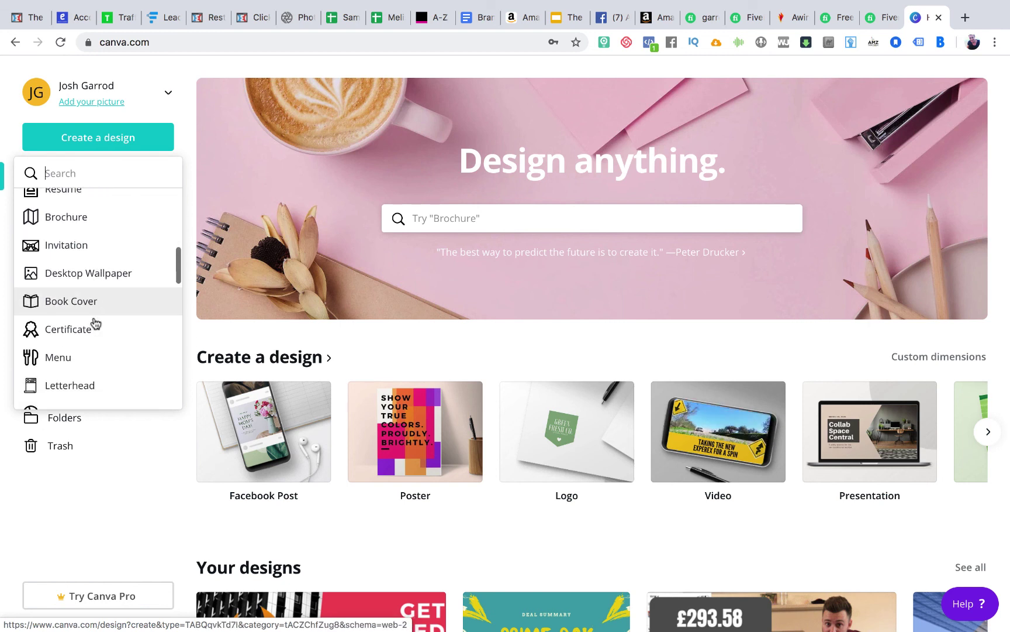
pyautogui.scroll(-5, 95, 323)
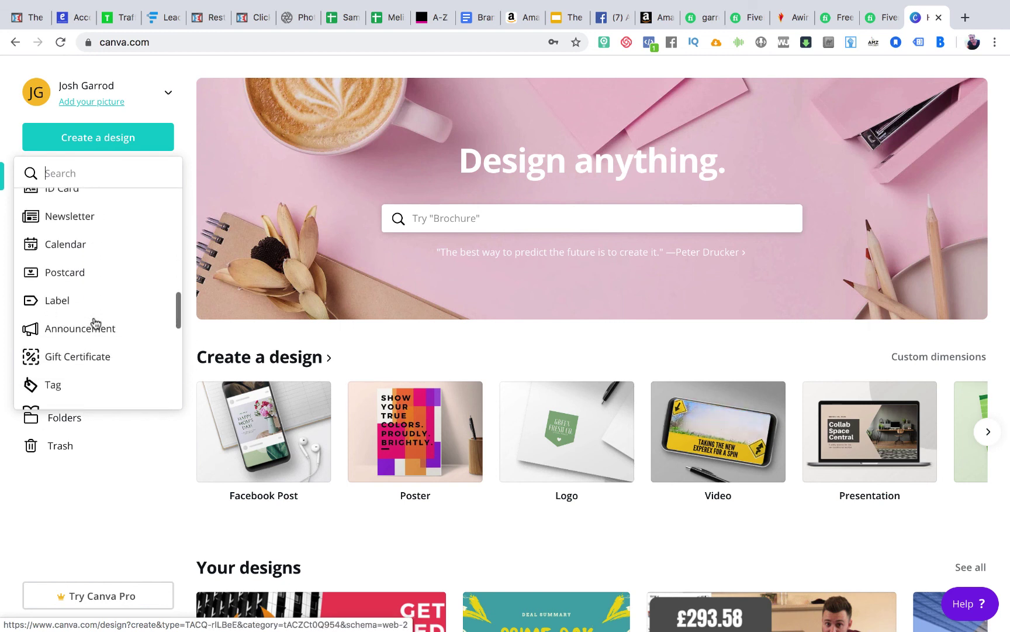
pyautogui.scroll(-5, 95, 324)
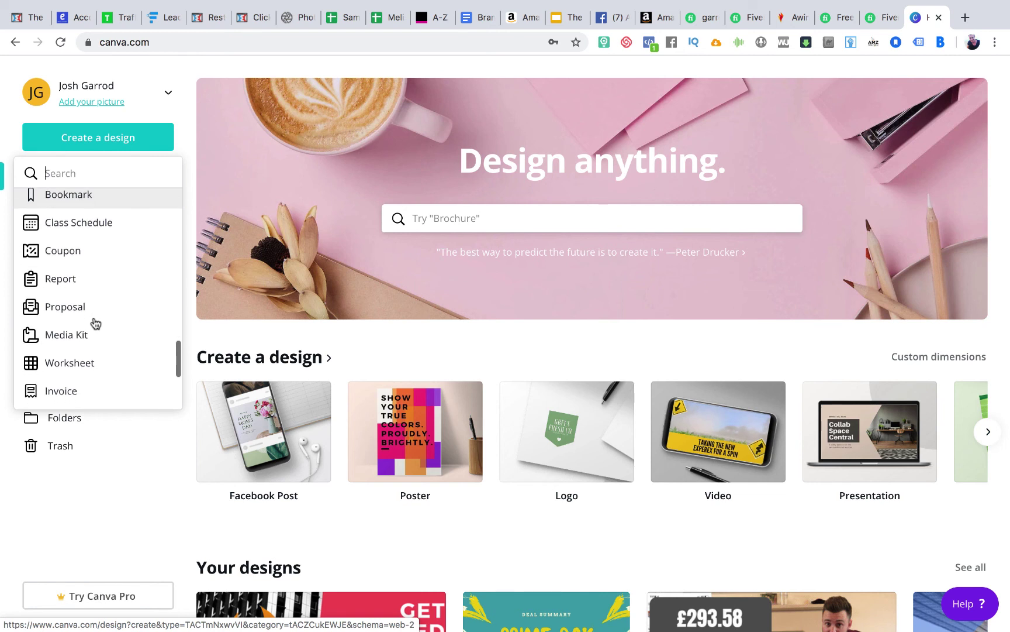
pyautogui.scroll(-1, 94, 323)
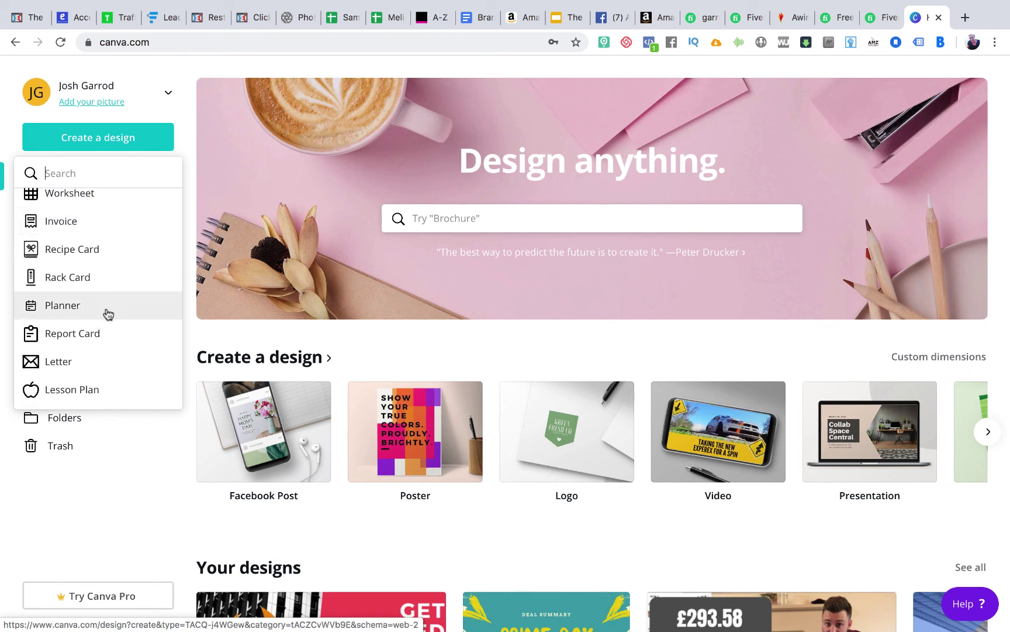
pyautogui.scroll(2, 104, 301)
pyautogui.scroll(15, 104, 301)
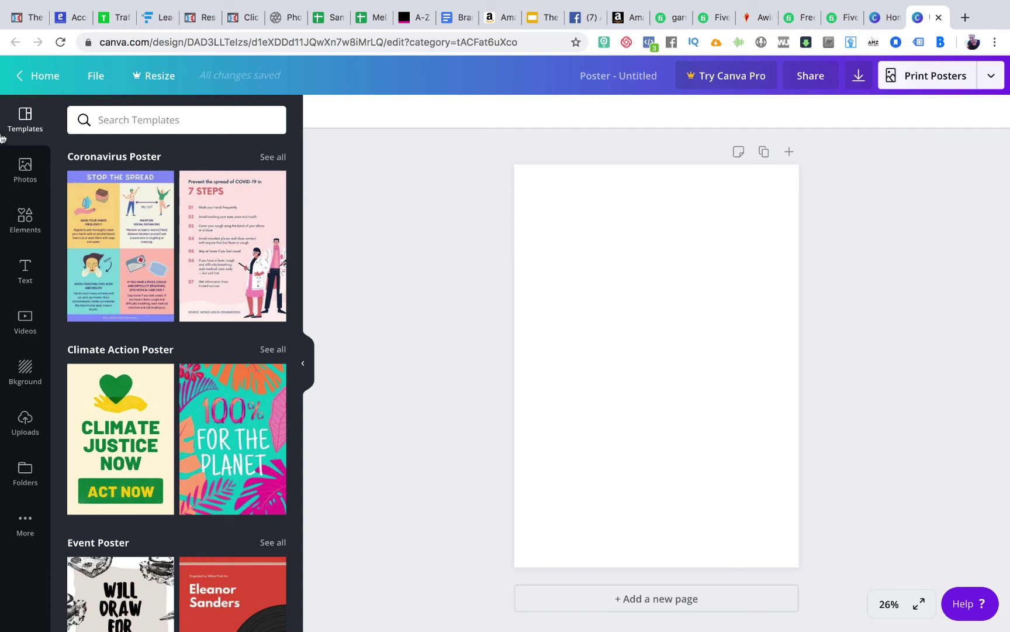
# Step: Return to the Canva home page and browse more suggested design types like Poster and Flyer
pyautogui.click(36, 75)
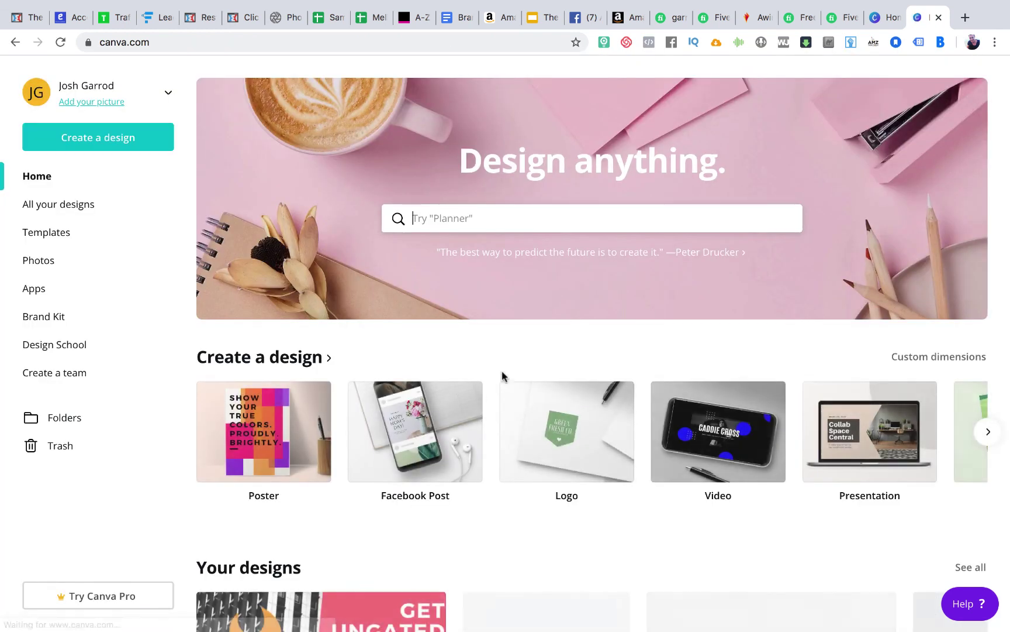
pyautogui.scroll(-1, 568, 452)
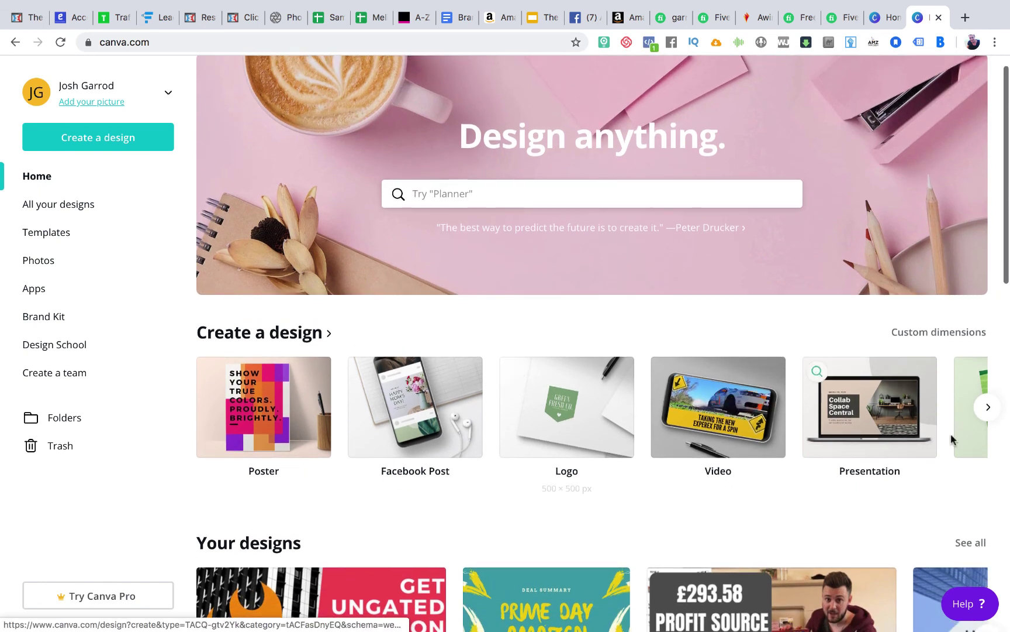
pyautogui.click(988, 410)
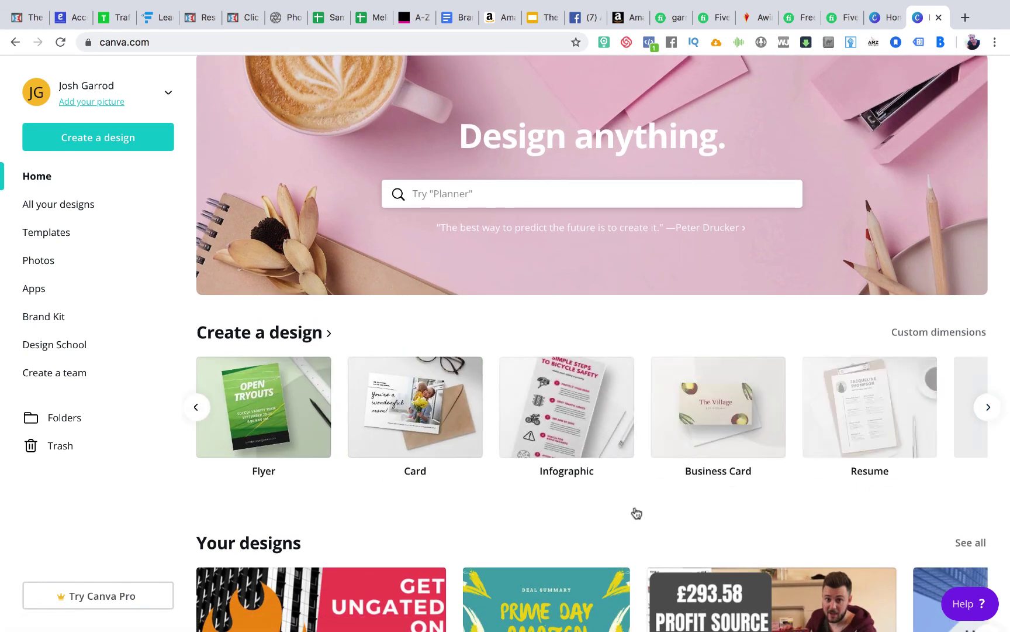
pyautogui.click(987, 408)
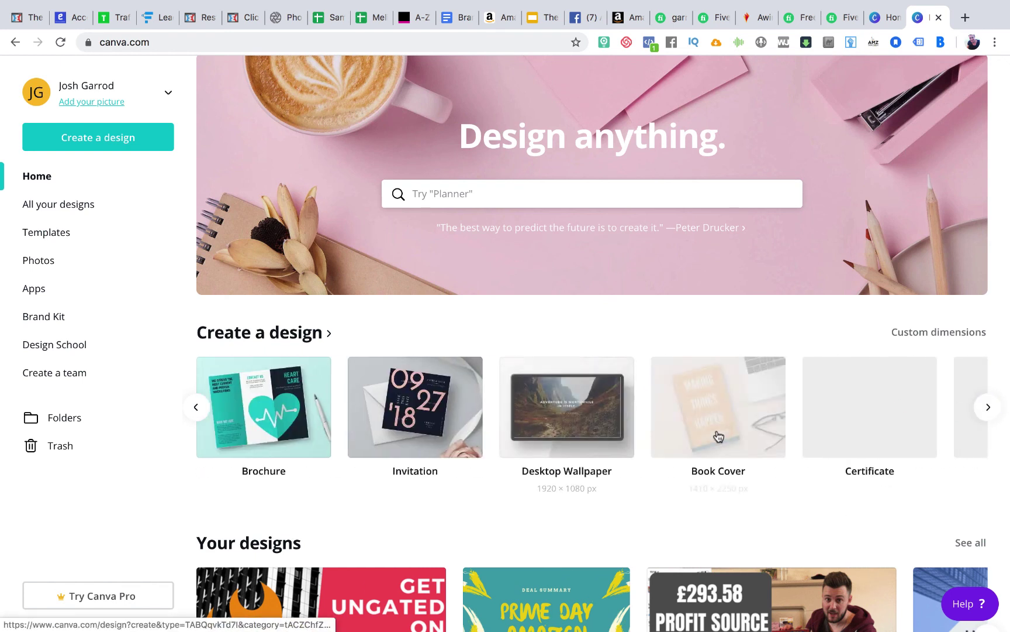
pyautogui.hscroll(8, 898, 412)
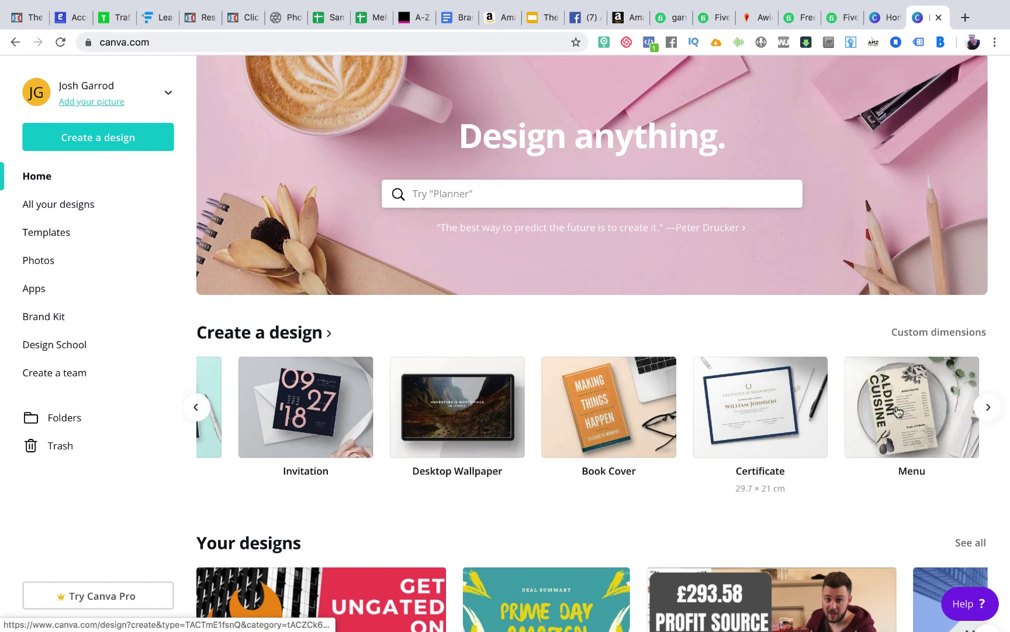
pyautogui.hscroll(8, 898, 412)
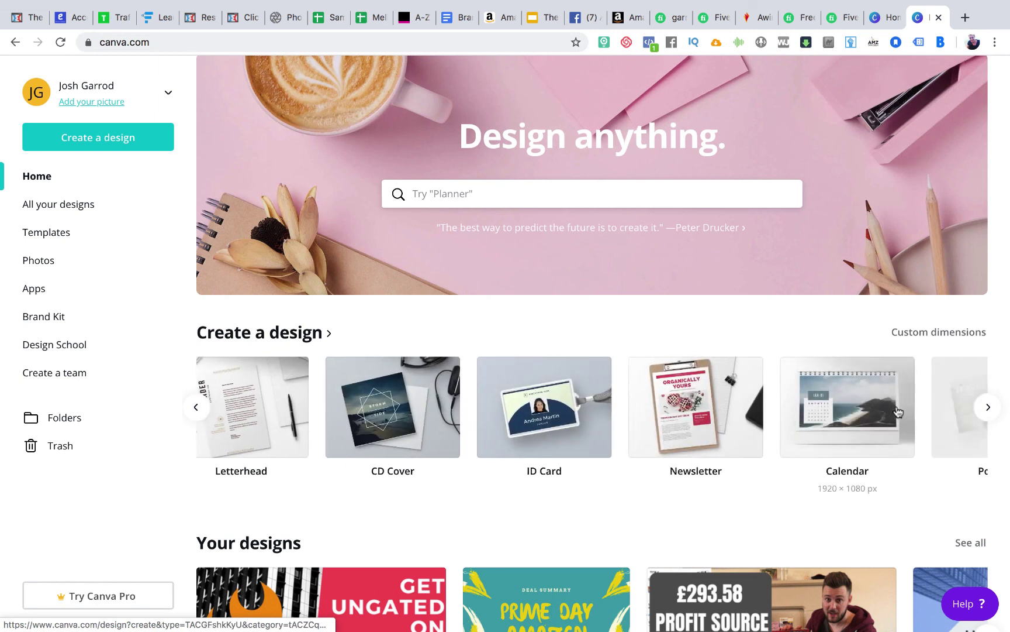
pyautogui.scroll(1, 895, 413)
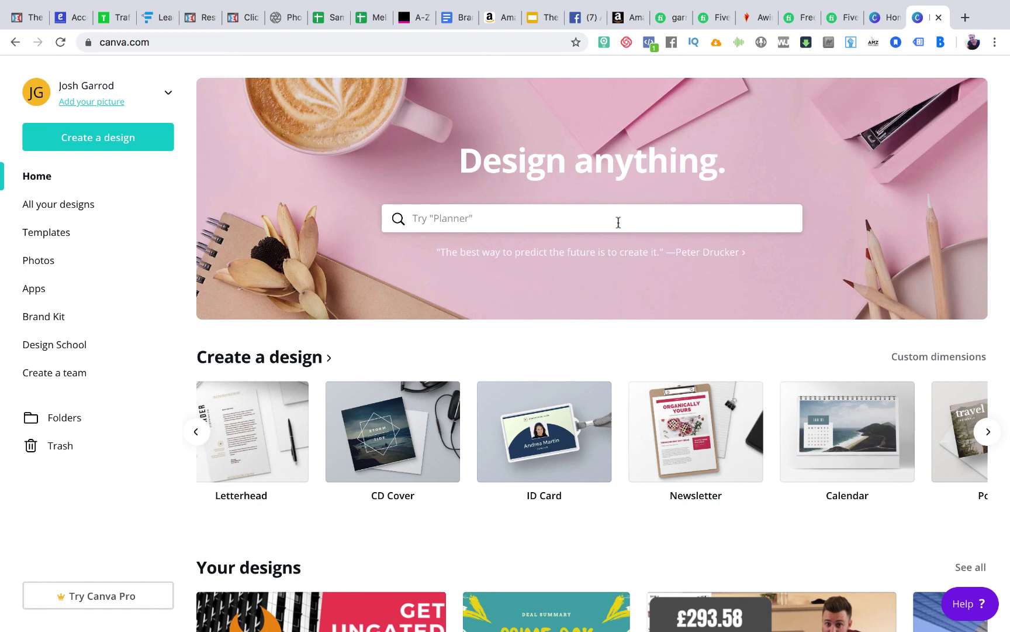
# Step: Start a custom-size Canva design of 550 × 370 px, checking Fiverr's gallery size tip first
pyautogui.click(145, 146)
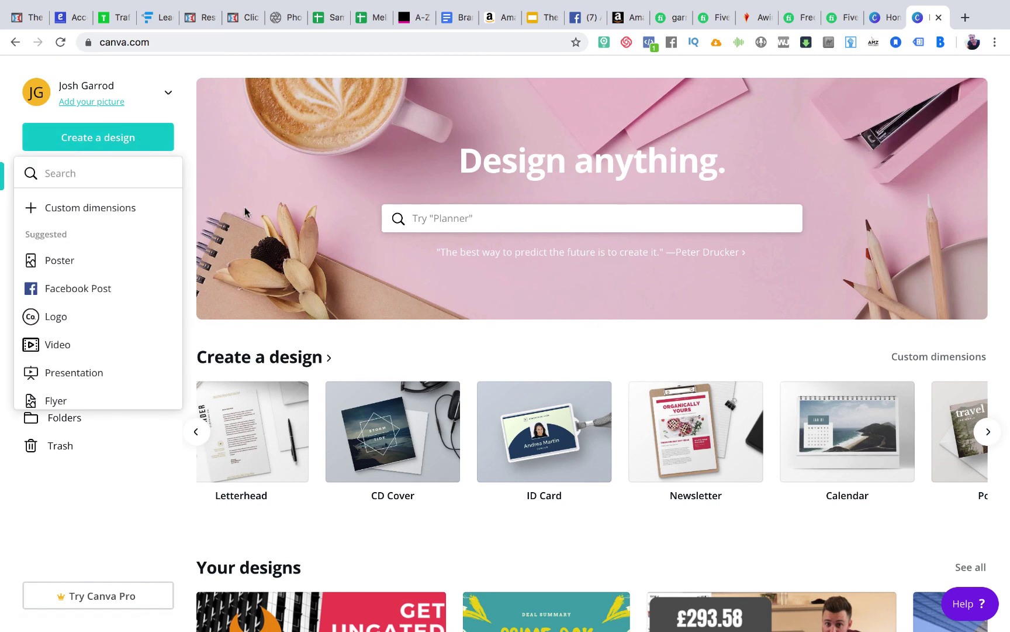
pyautogui.click(154, 220)
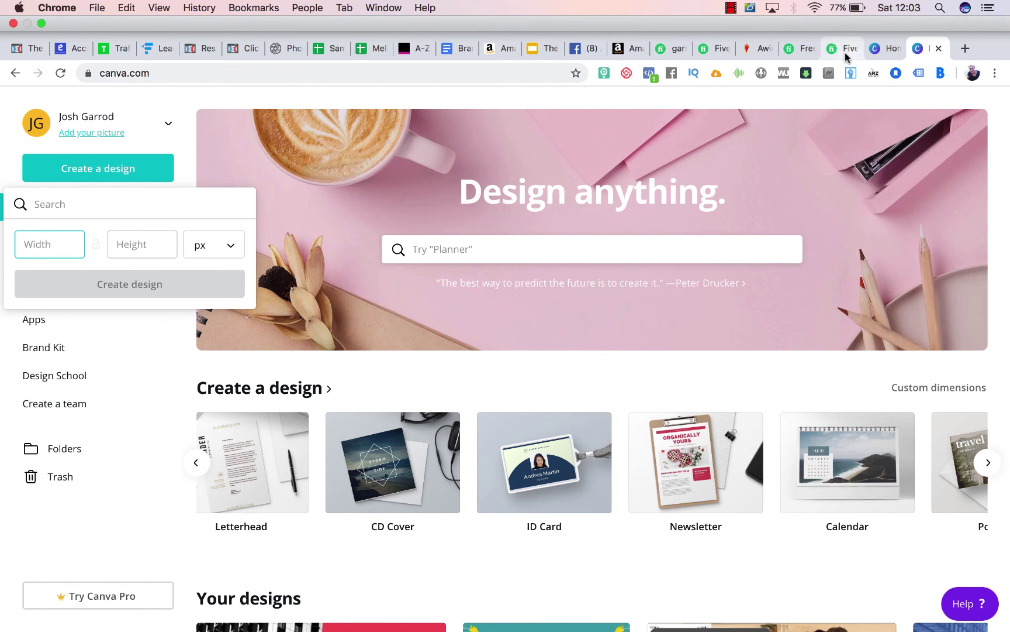
pyautogui.click(845, 53)
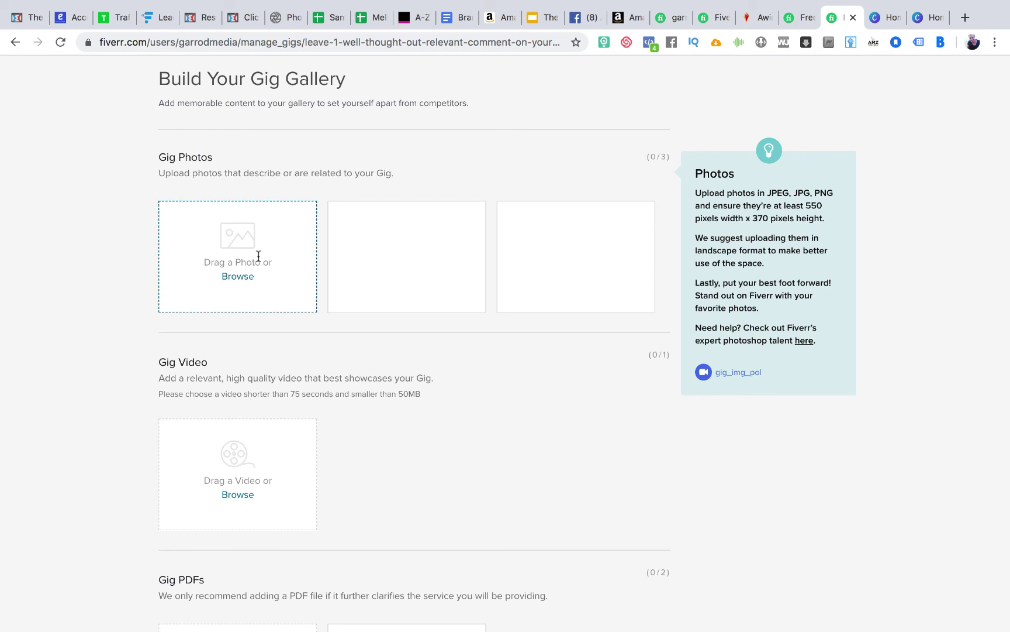
pyautogui.click(929, 18)
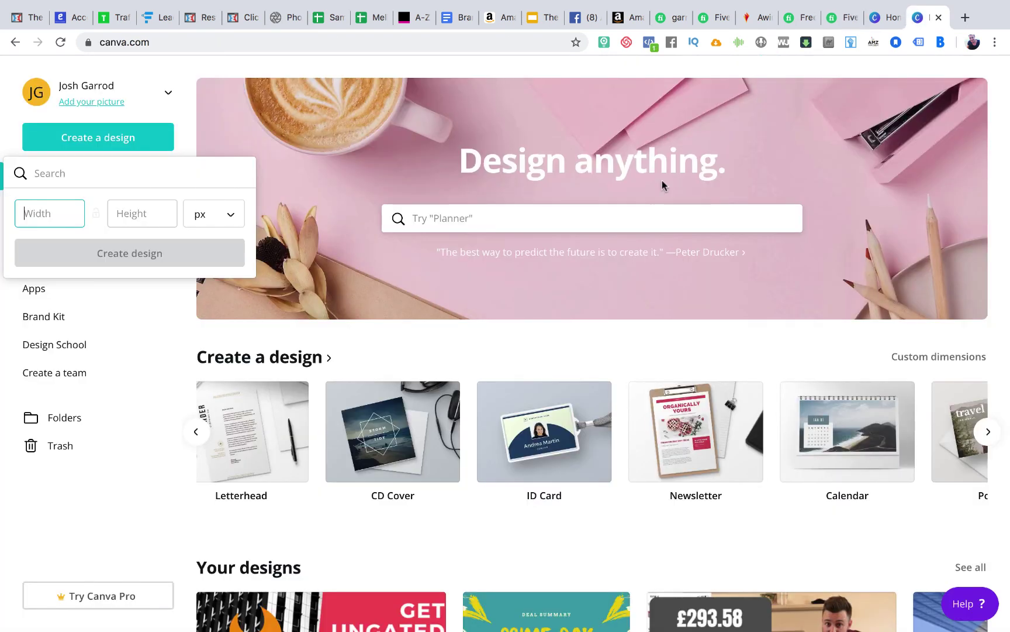
pyautogui.write('55')
pyautogui.click(142, 213)
pyautogui.write('370')
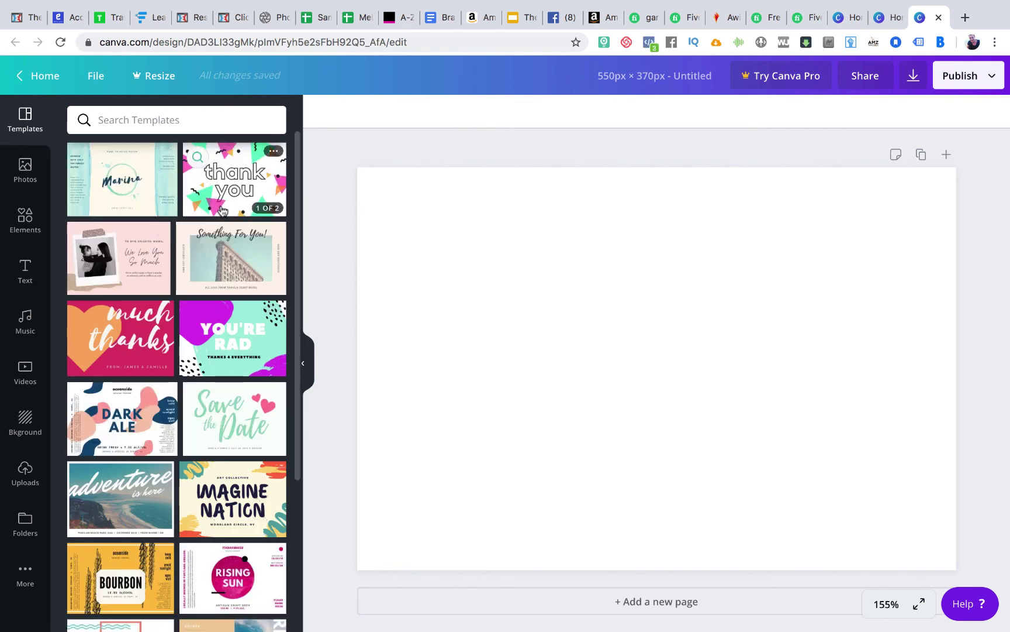
# Step: Place the foggy city skyline stock photo and enlarge it to fill the page
pyautogui.scroll(-2, 222, 211)
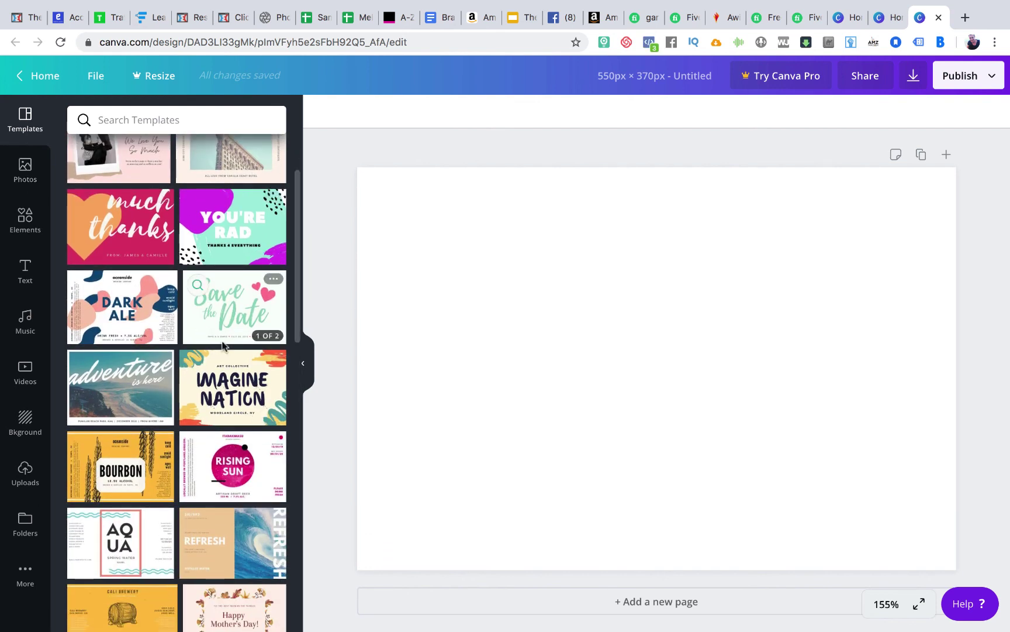
pyautogui.click(25, 170)
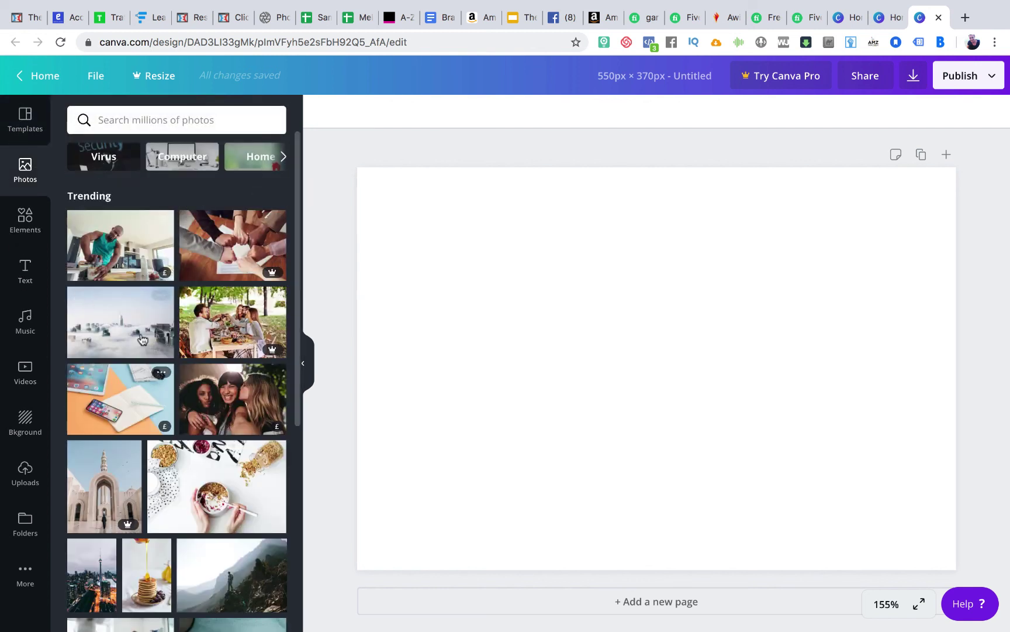
pyautogui.moveTo(87, 299); pyautogui.dragTo(494, 253)
pyautogui.moveTo(529, 288); pyautogui.dragTo(496, 345)
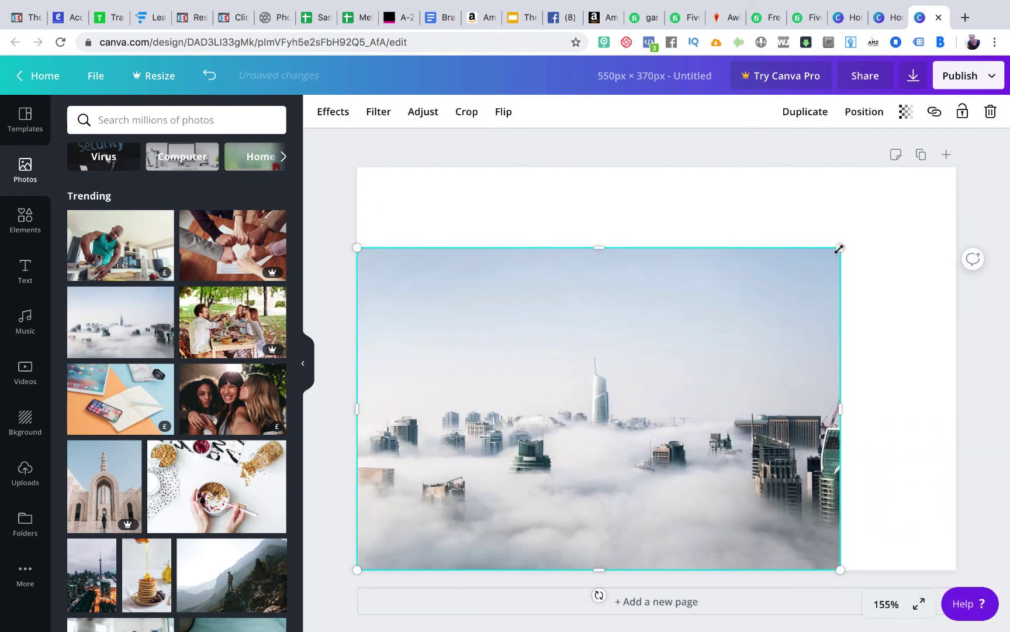
pyautogui.moveTo(839, 248); pyautogui.dragTo(945, 158)
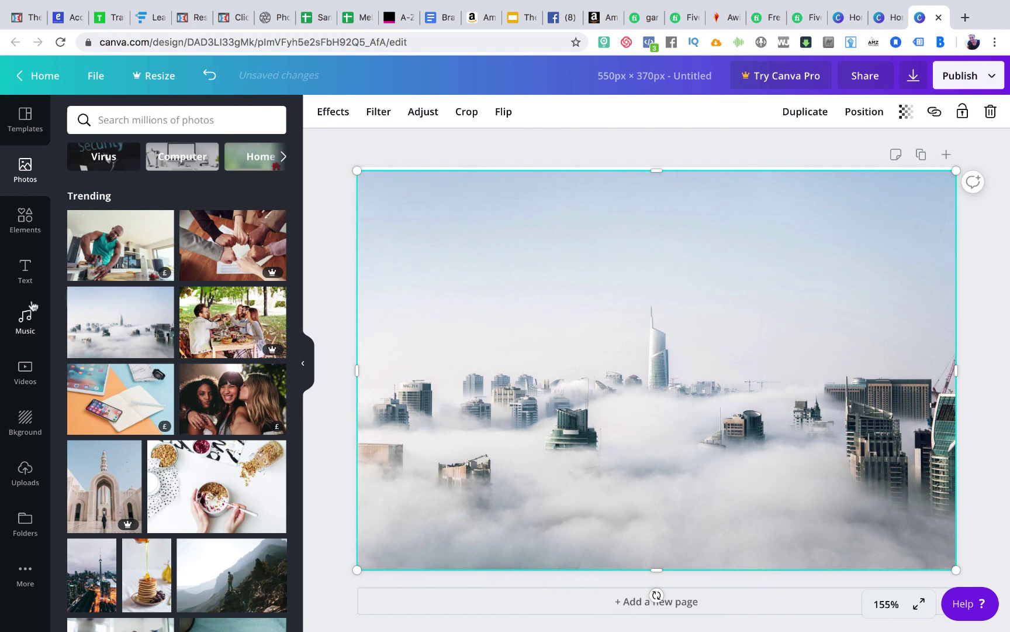
# Step: Add a heading near the top reading '3 blog comments!'
pyautogui.click(26, 270)
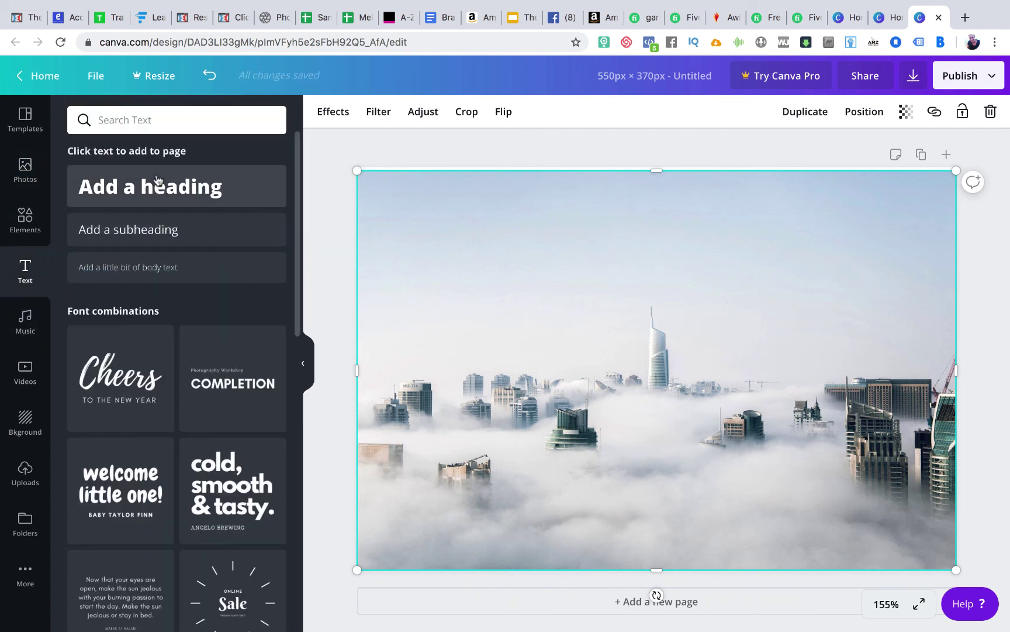
pyautogui.moveTo(156, 194); pyautogui.dragTo(561, 176)
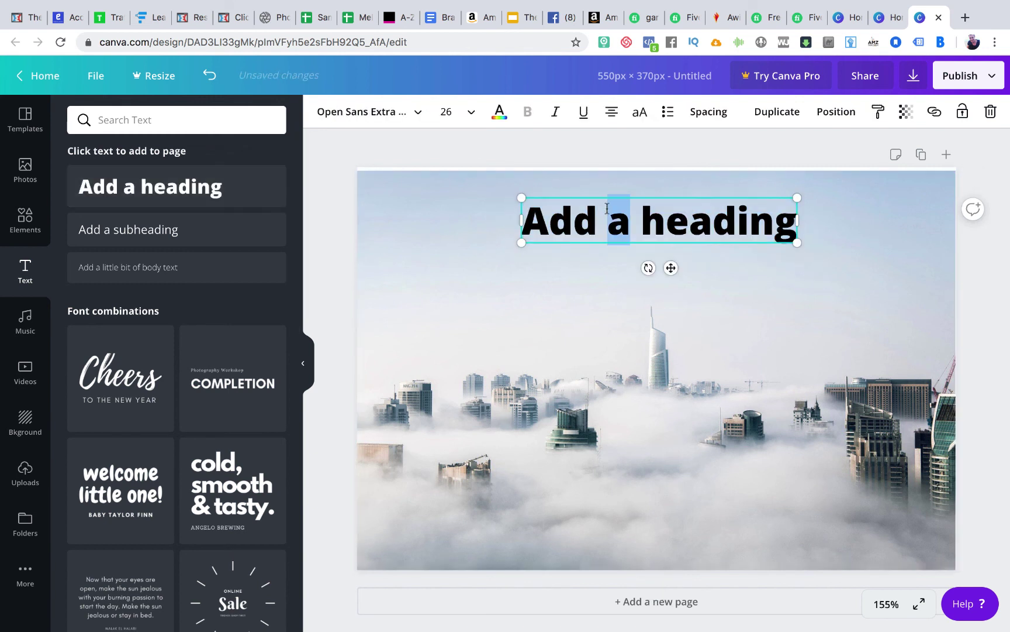
pyautogui.doubleClick(608, 211)
pyautogui.write('3 blog comments!')
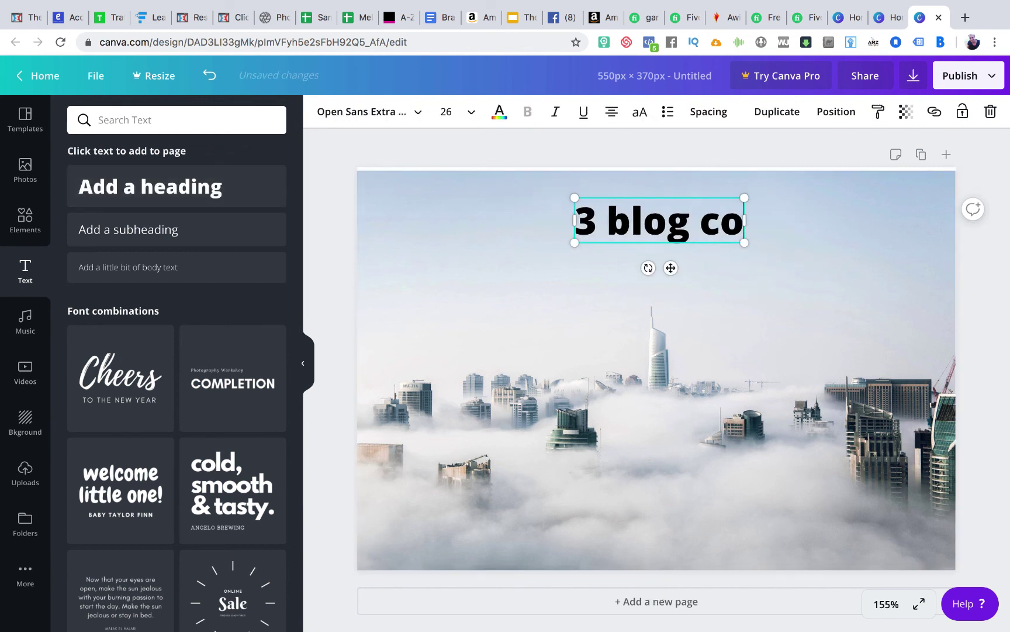
pyautogui.click(975, 292)
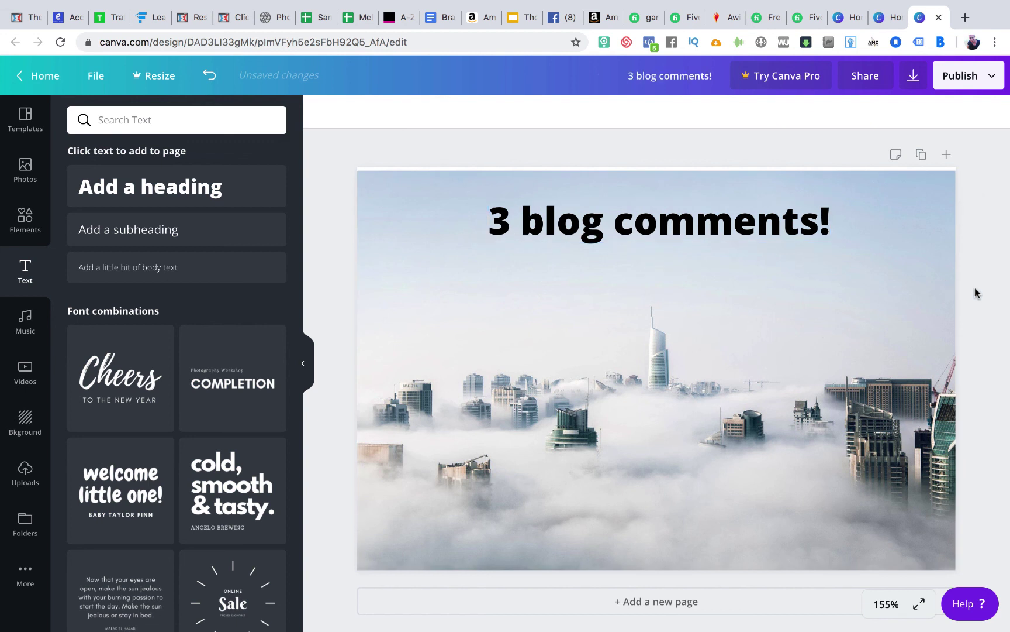
# Step: Download the design as a PNG and go back to the Fiverr gig gallery
pyautogui.click(968, 81)
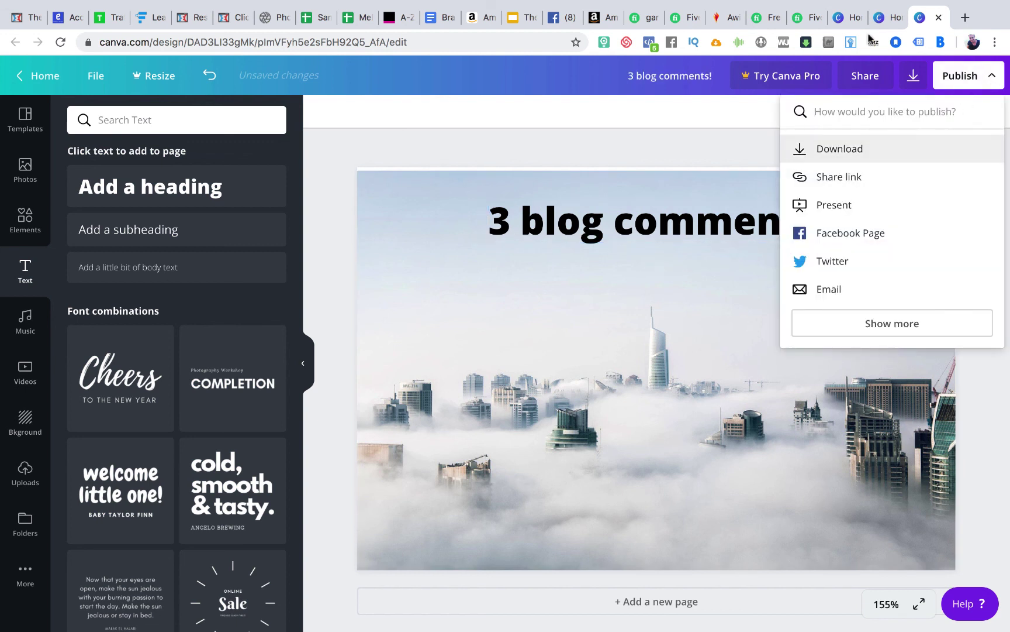
pyautogui.click(868, 148)
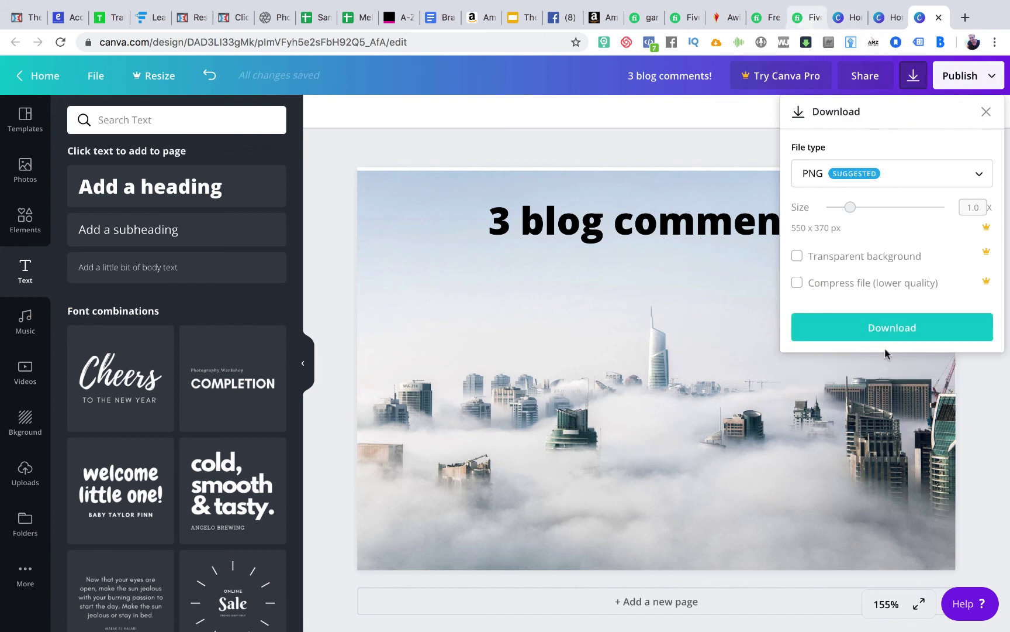
pyautogui.click(885, 335)
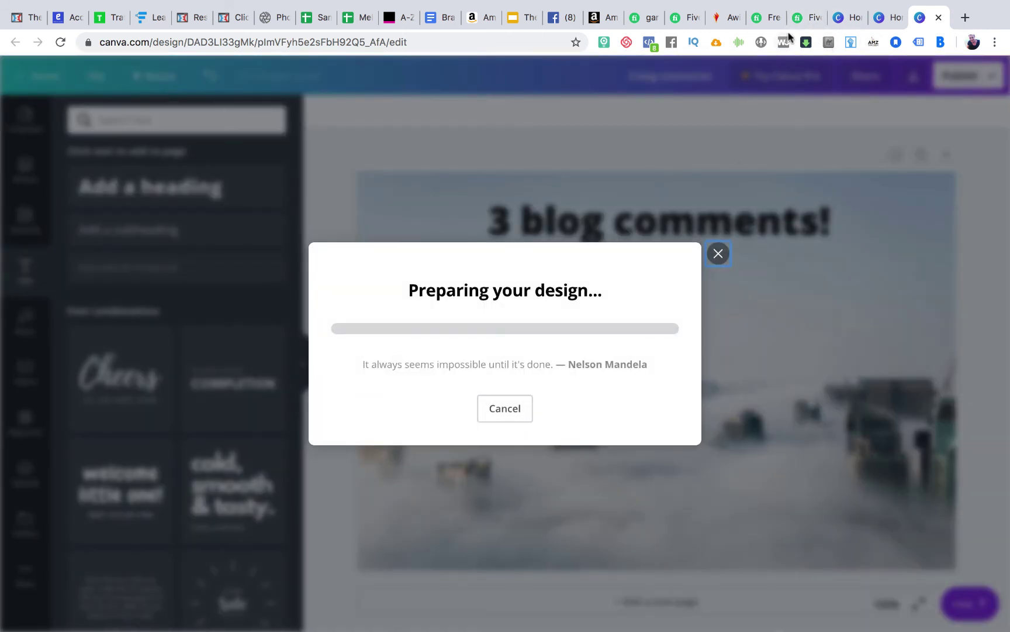
pyautogui.click(807, 17)
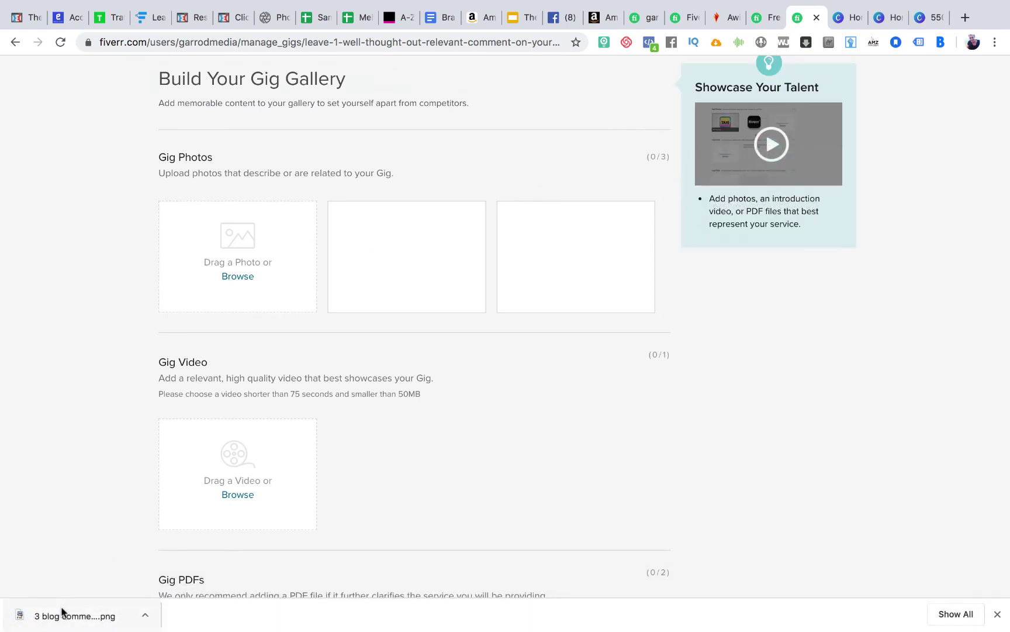
# Step: Upload the downloaded '3 blog comments!' PNG into the first Gig Photos slot as the primary photo
pyautogui.moveTo(63, 612); pyautogui.dragTo(244, 264)
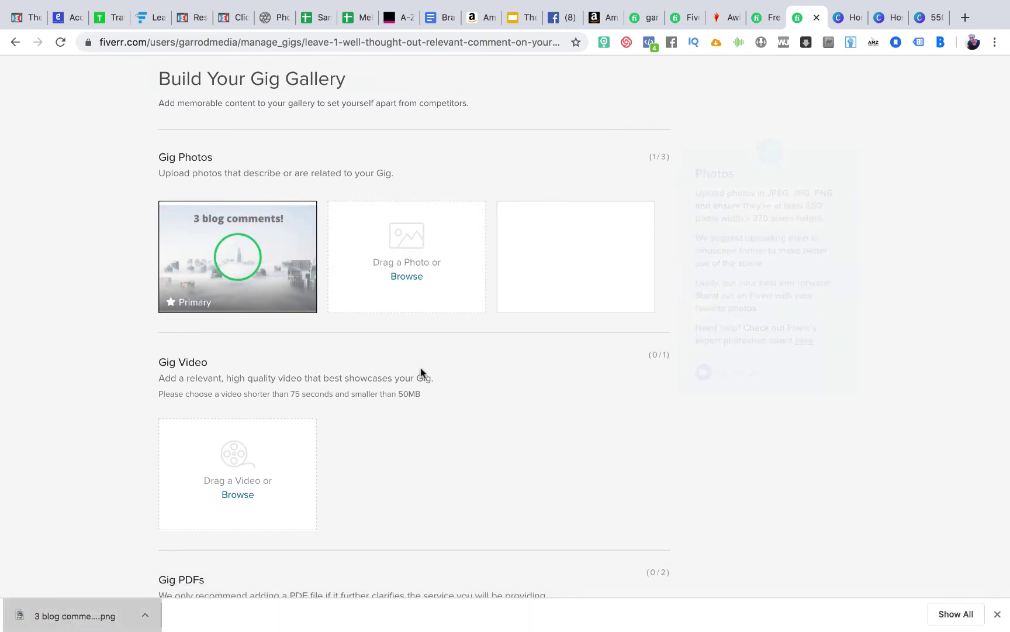
pyautogui.scroll(-2, 532, 354)
pyautogui.scroll(2, 527, 353)
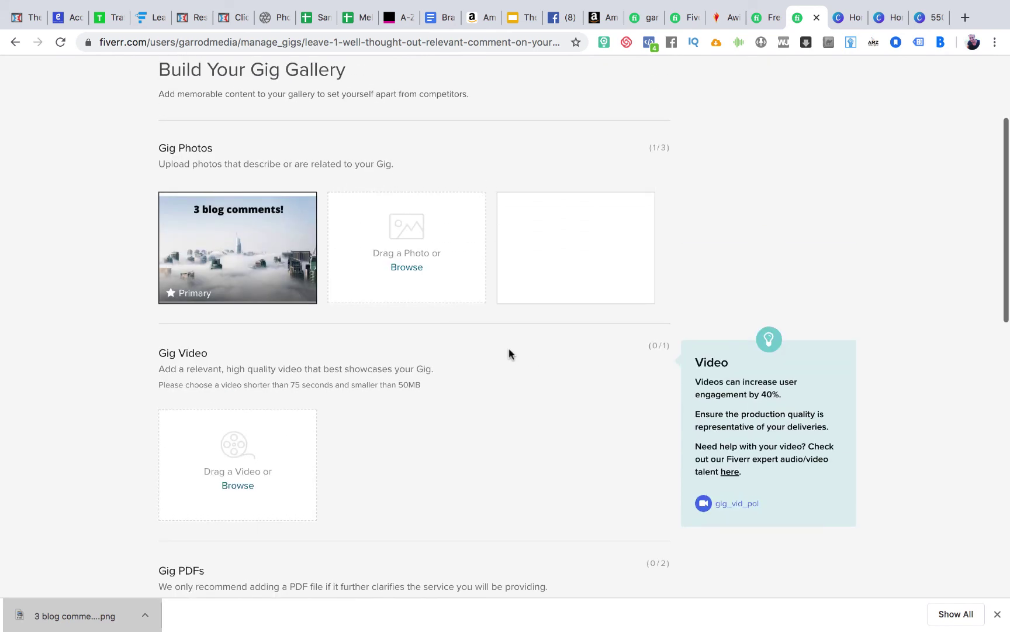
pyautogui.scroll(-3, 210, 408)
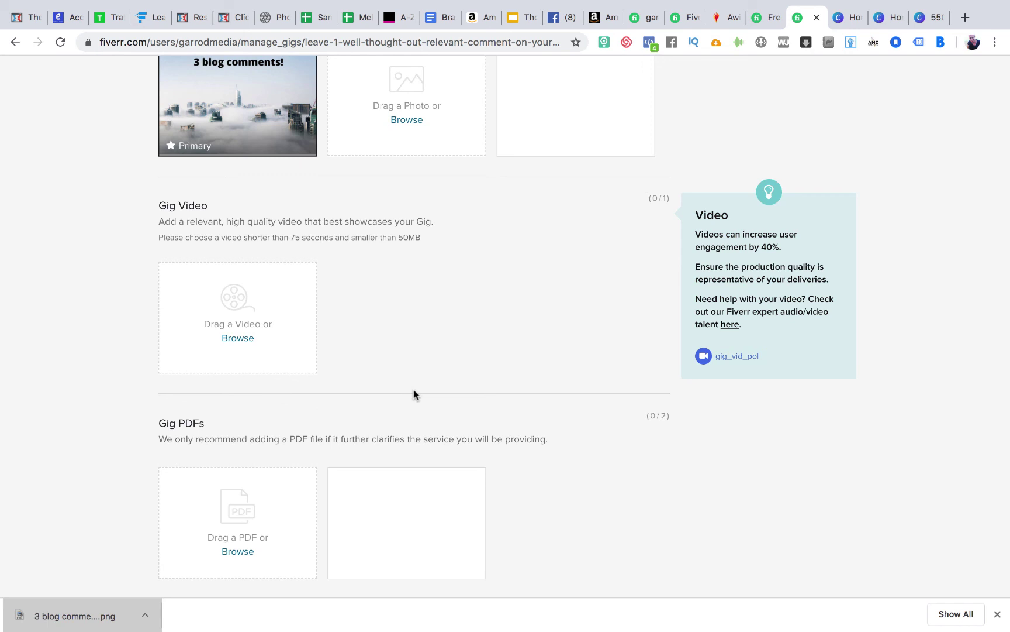
pyautogui.scroll(-5, 413, 394)
pyautogui.click(573, 379)
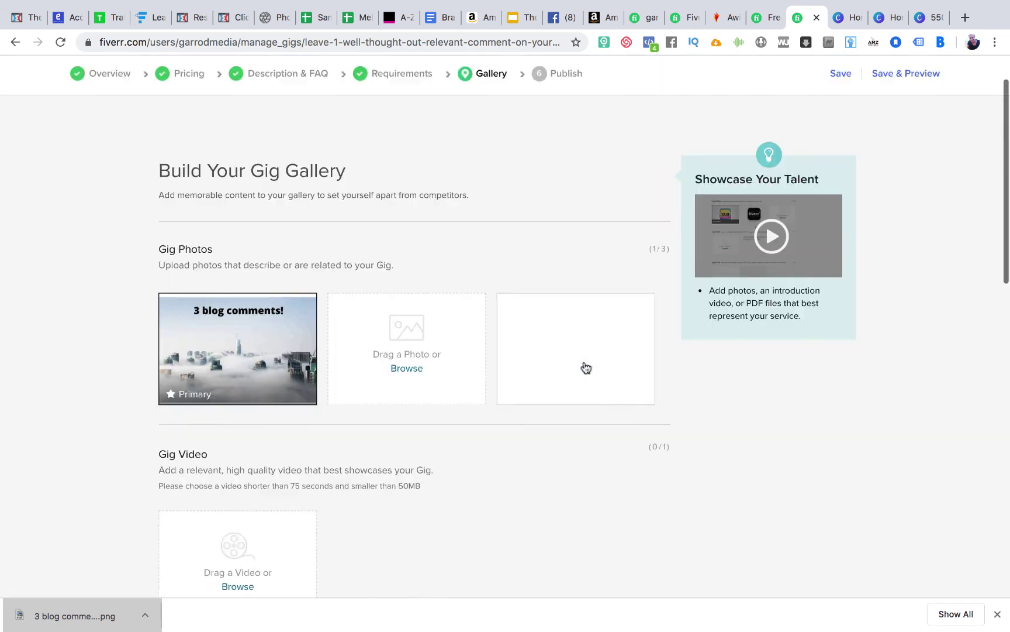